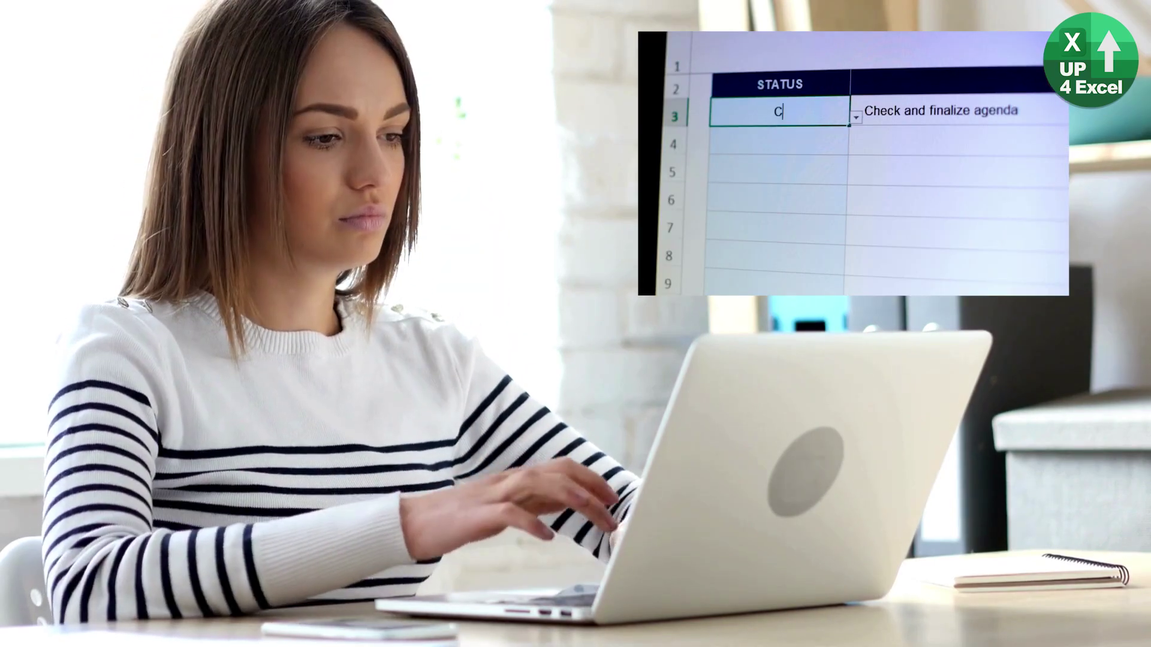
# Enter 100% for the Africa trip task and set the due-soon window to 90 days
pyautogui.write('TE')
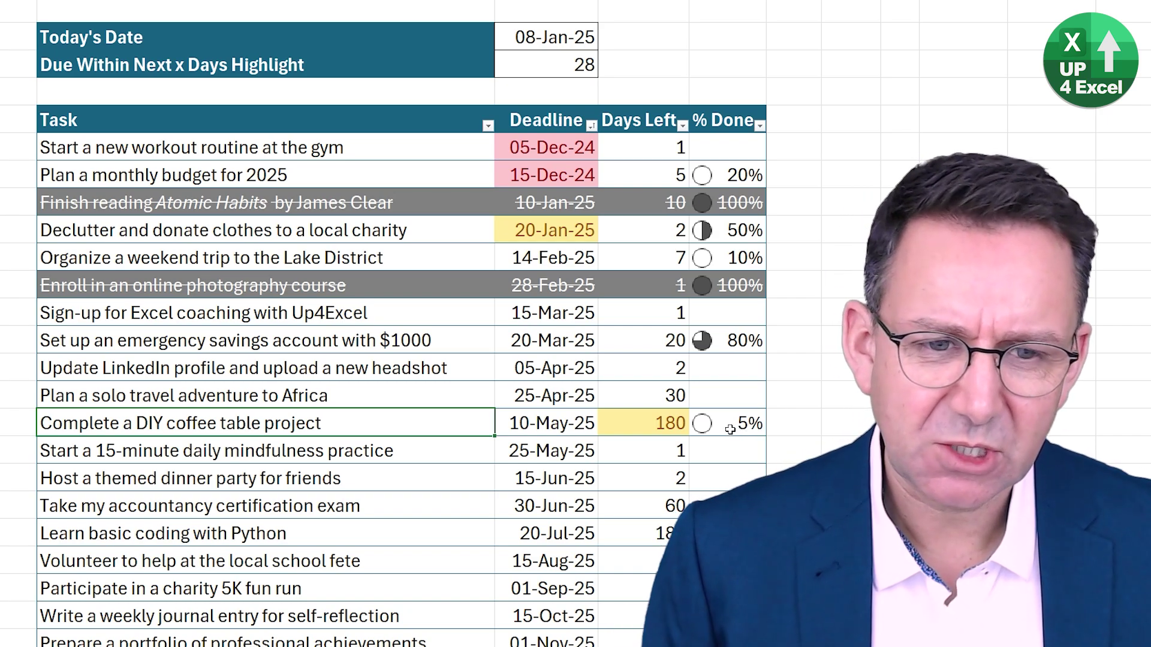
pyautogui.click(762, 395)
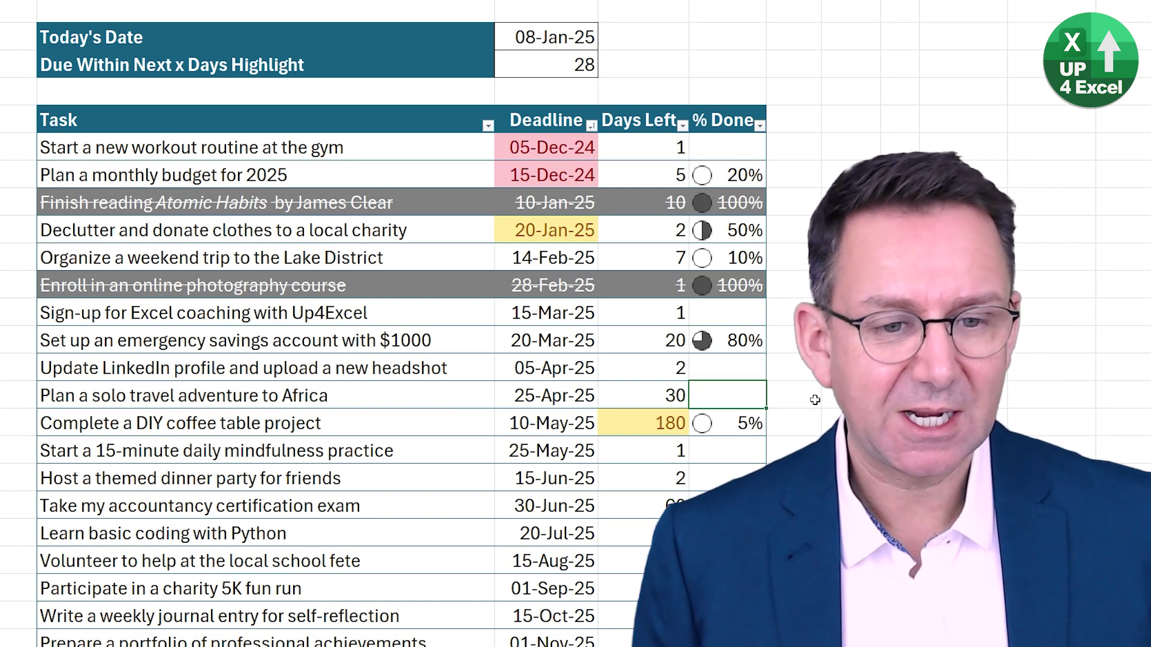
pyautogui.press('Return')
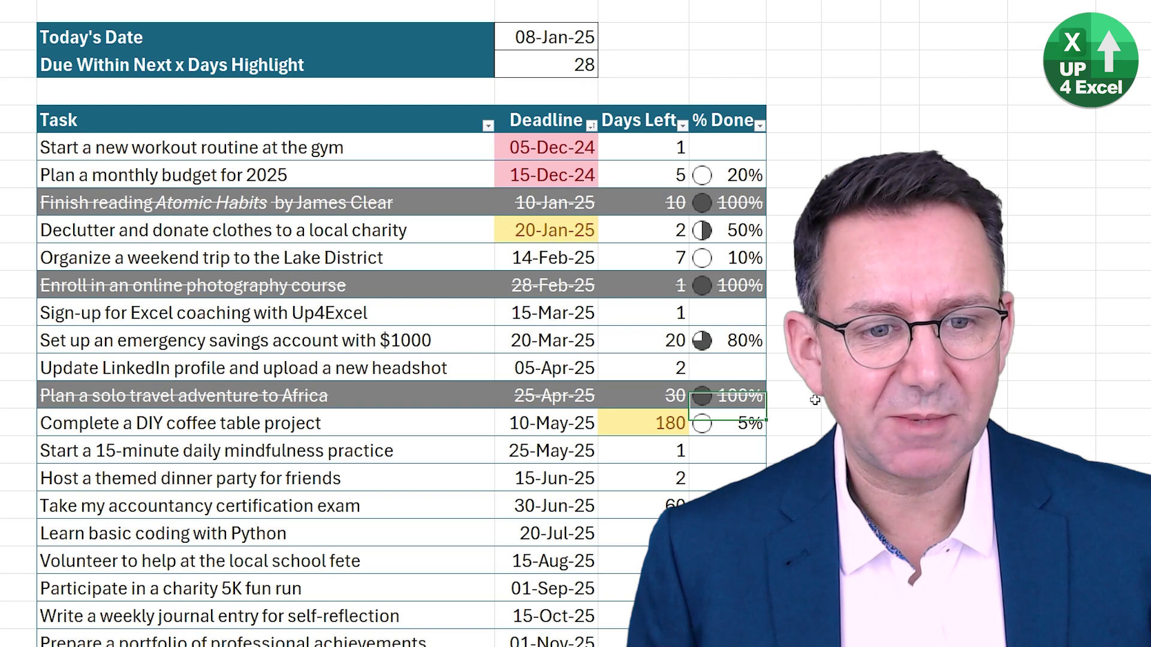
pyautogui.press('Return')
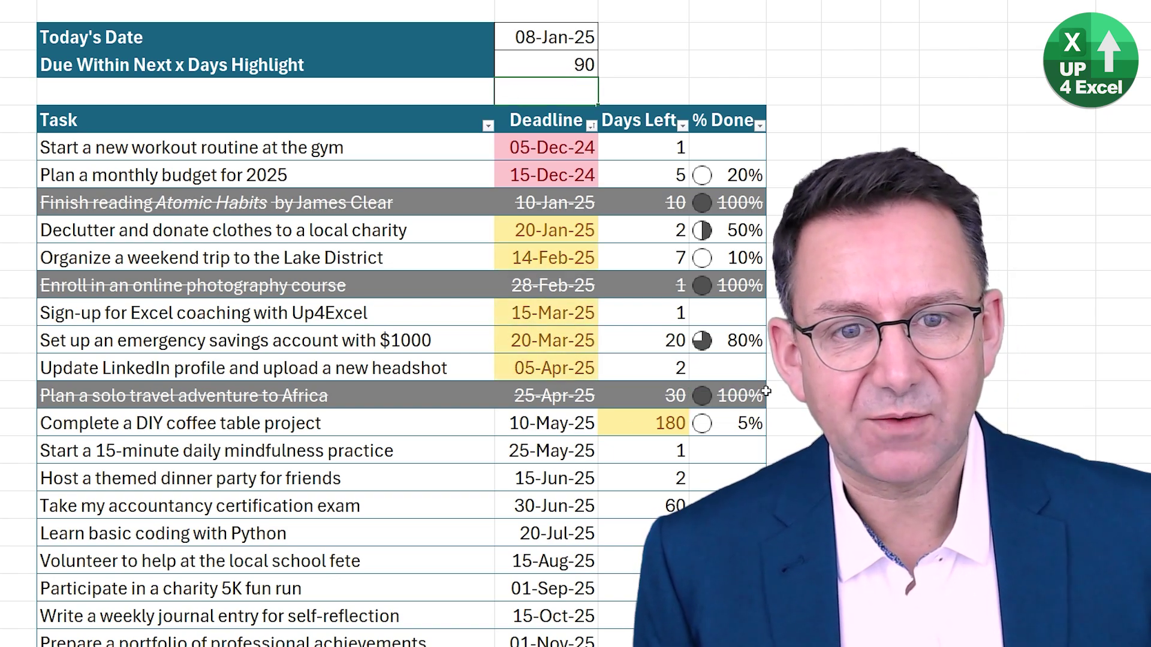
# Point out the red overdue 05-Dec-24 and 15-Dec-24 deadlines and the yellow 180 days-left warning
pyautogui.click(536, 147)
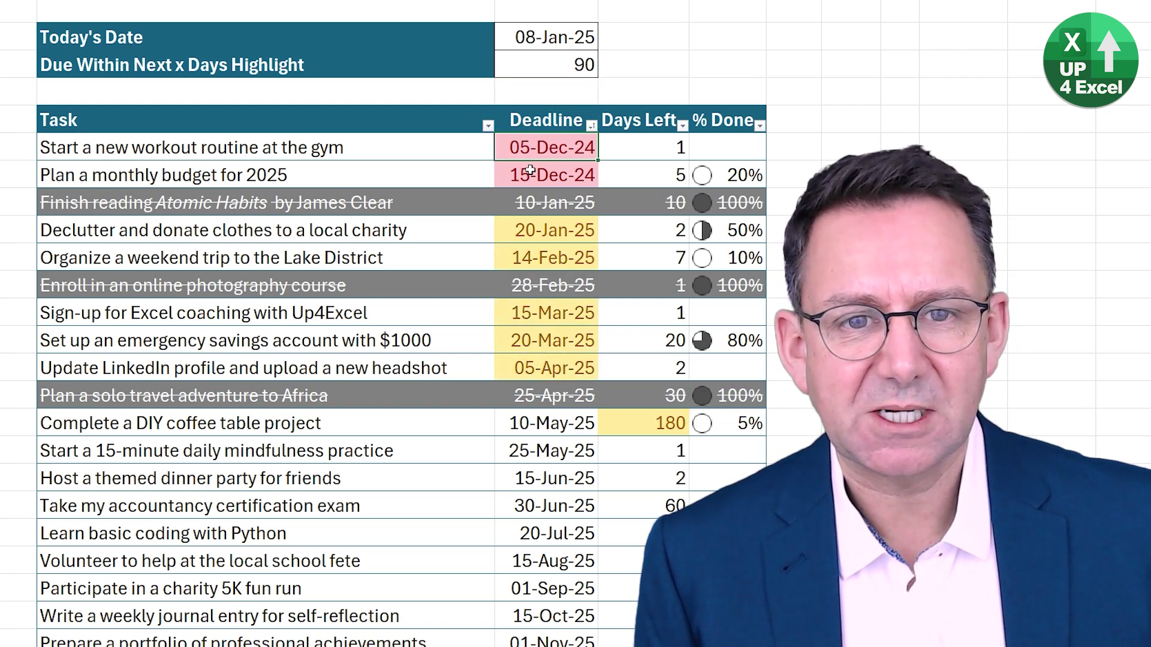
pyautogui.click(531, 174)
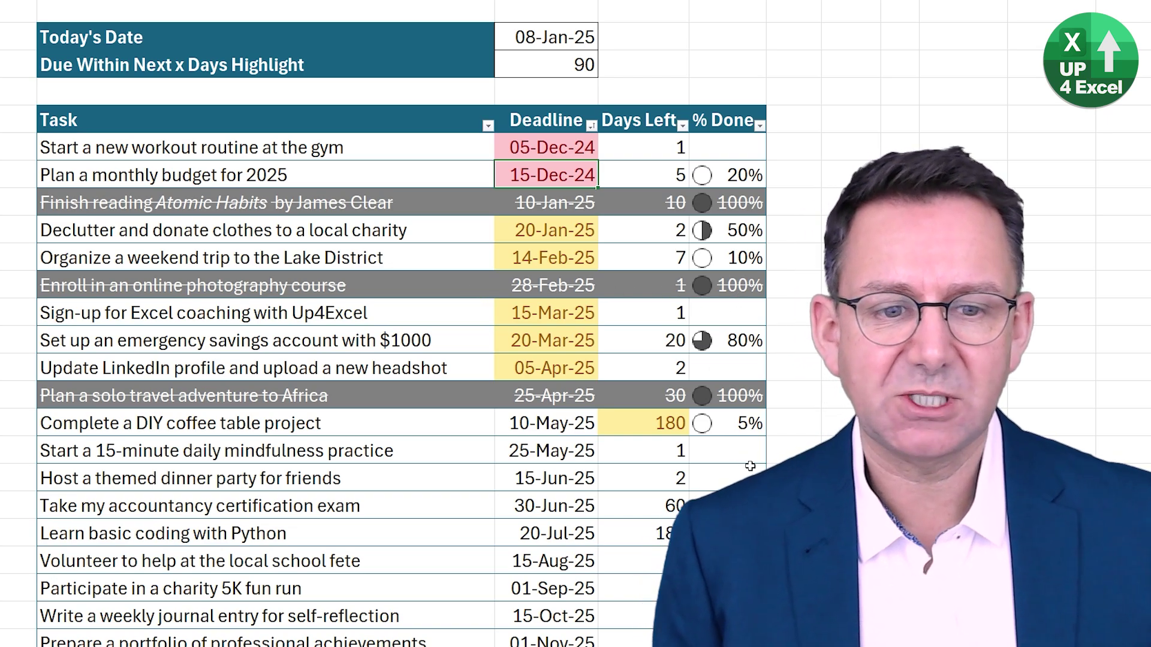
pyautogui.click(640, 426)
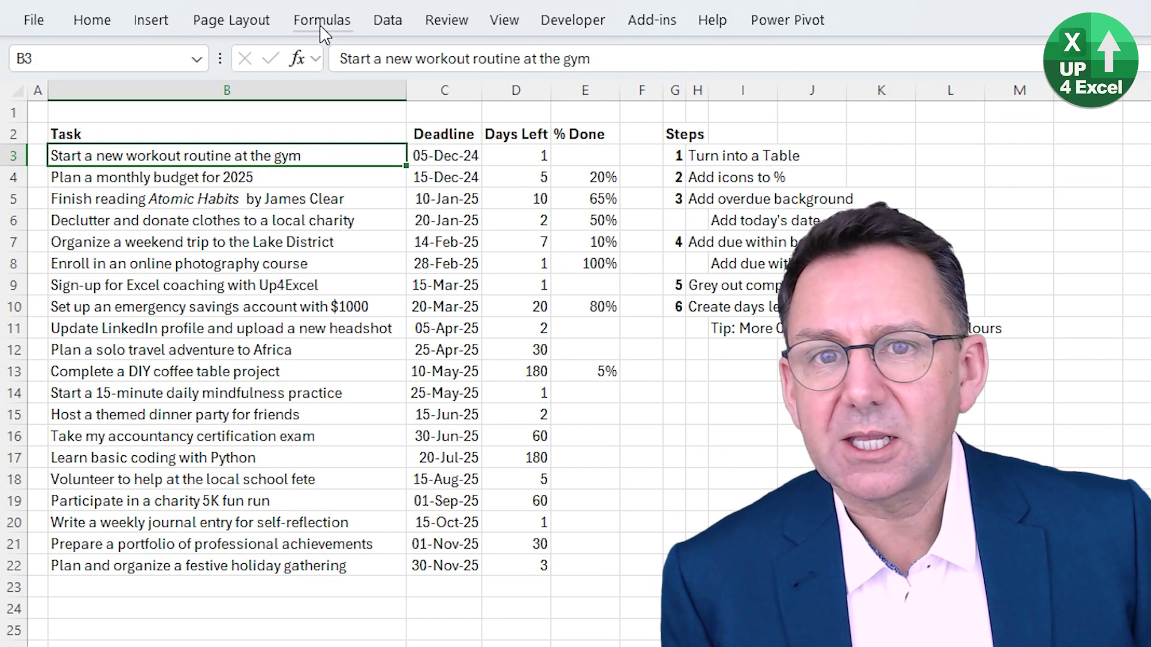
# Convert the task list $B$2:$E$22 into a table with a header row
pyautogui.click(140, 24)
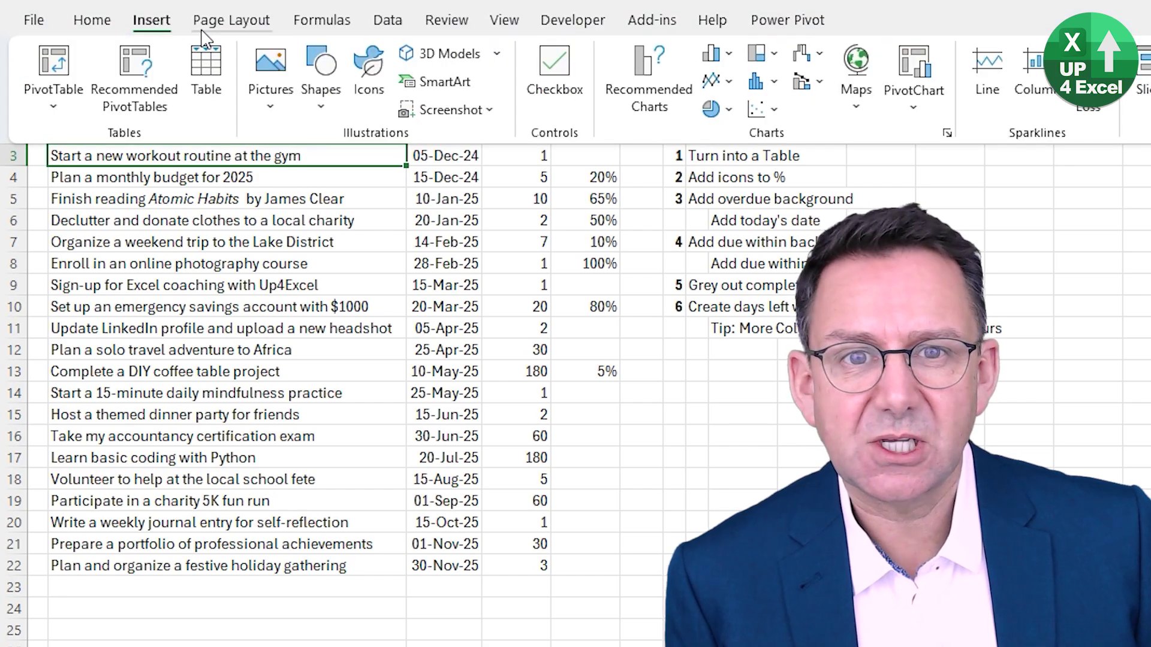
pyautogui.click(207, 77)
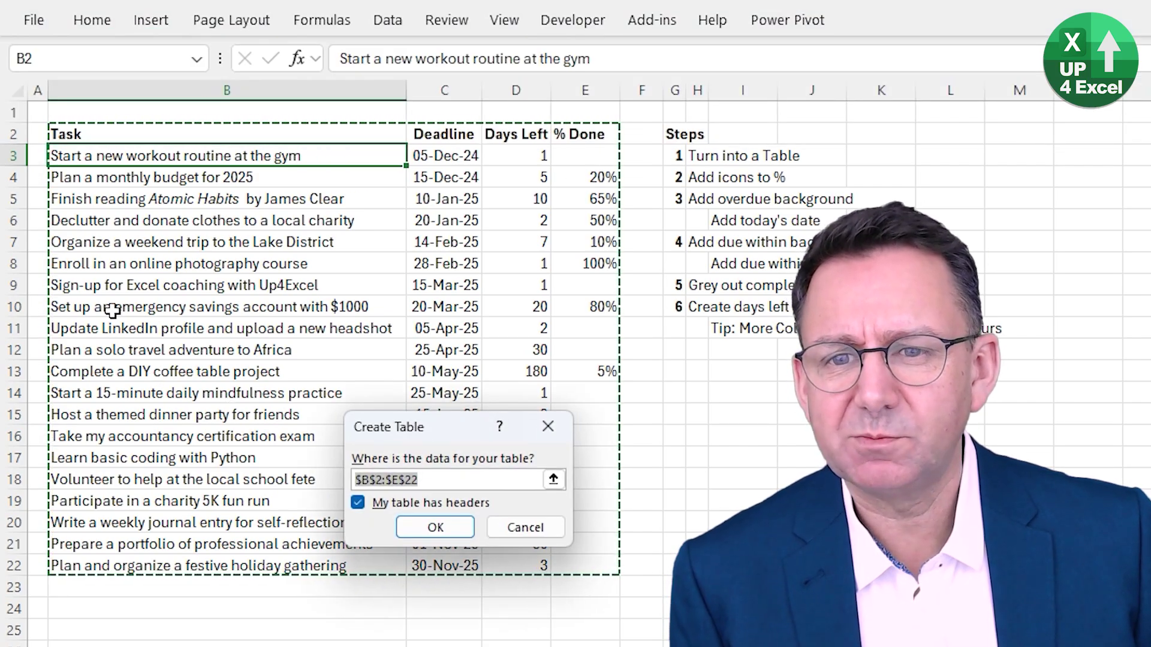
pyautogui.click(435, 527)
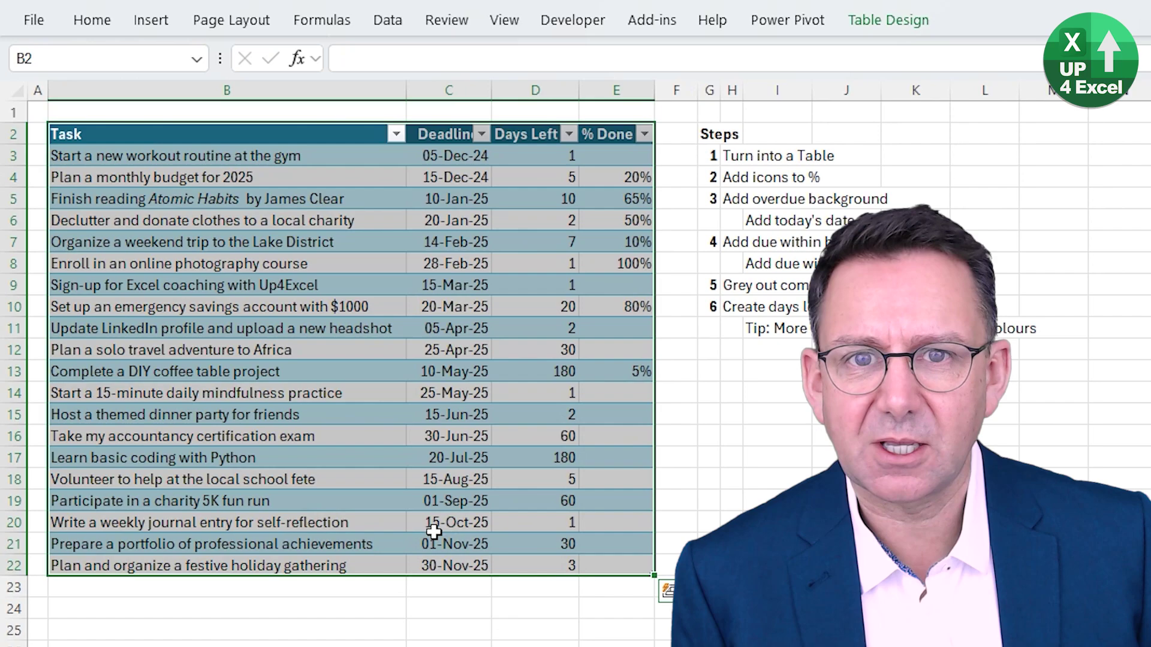
# Expand the Table Design style gallery to choose Dark Teal, Table Style Light 9
pyautogui.click(393, 333)
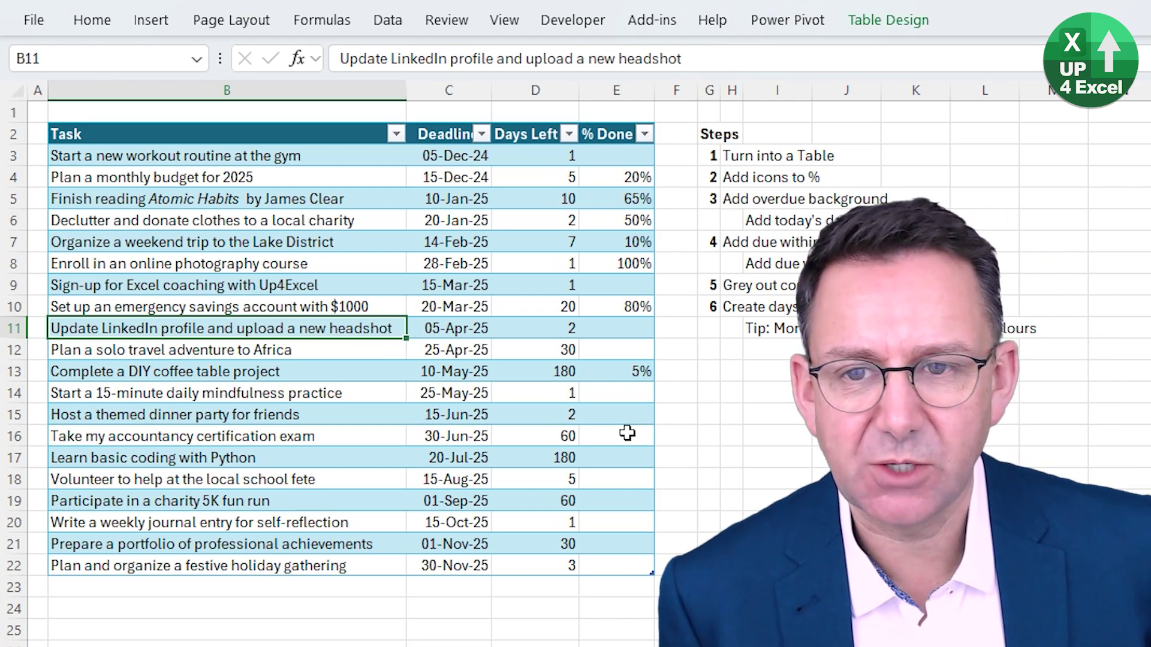
pyautogui.click(877, 24)
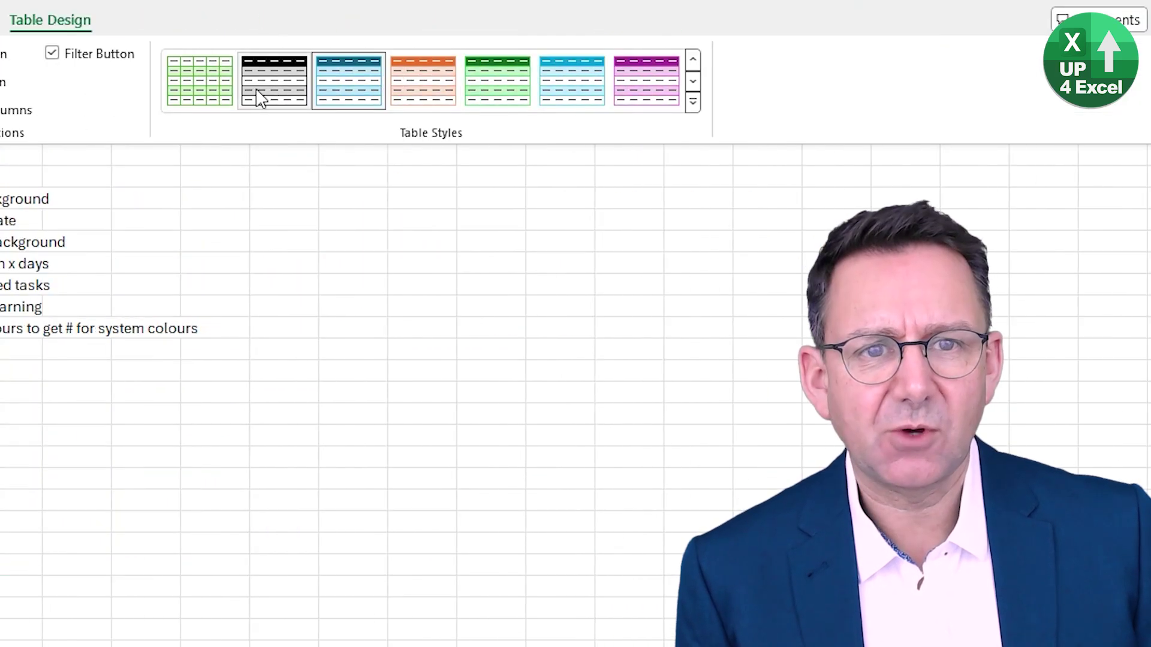
pyautogui.click(693, 103)
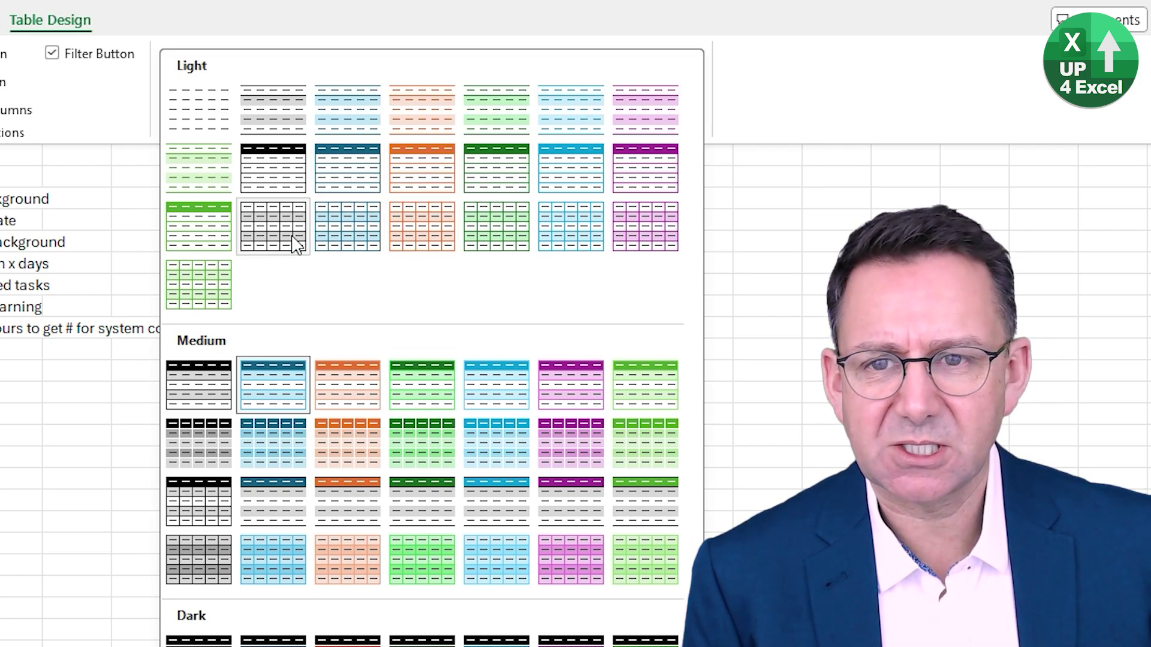
pyautogui.click(353, 178)
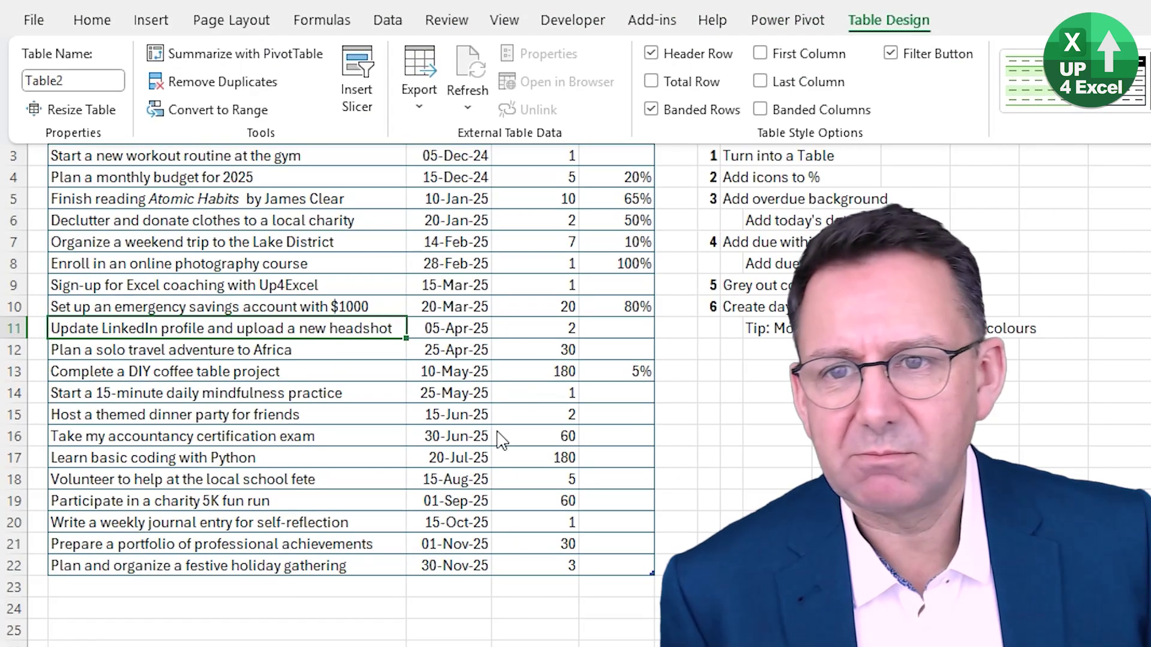
pyautogui.press('Right')
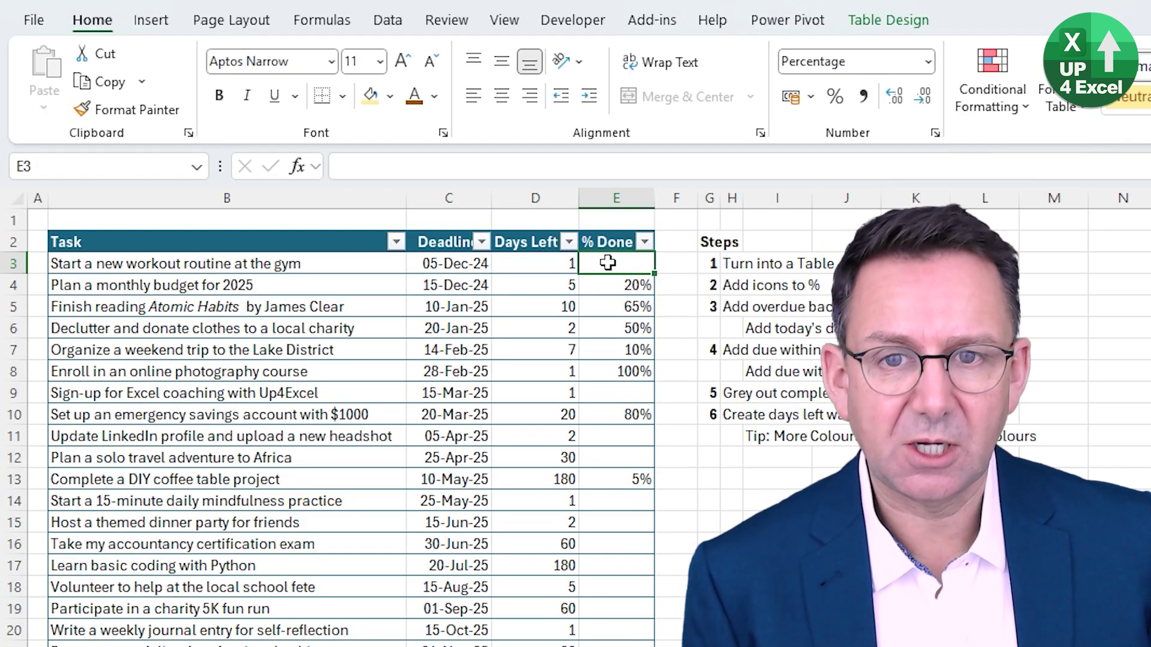
pyautogui.click(986, 114)
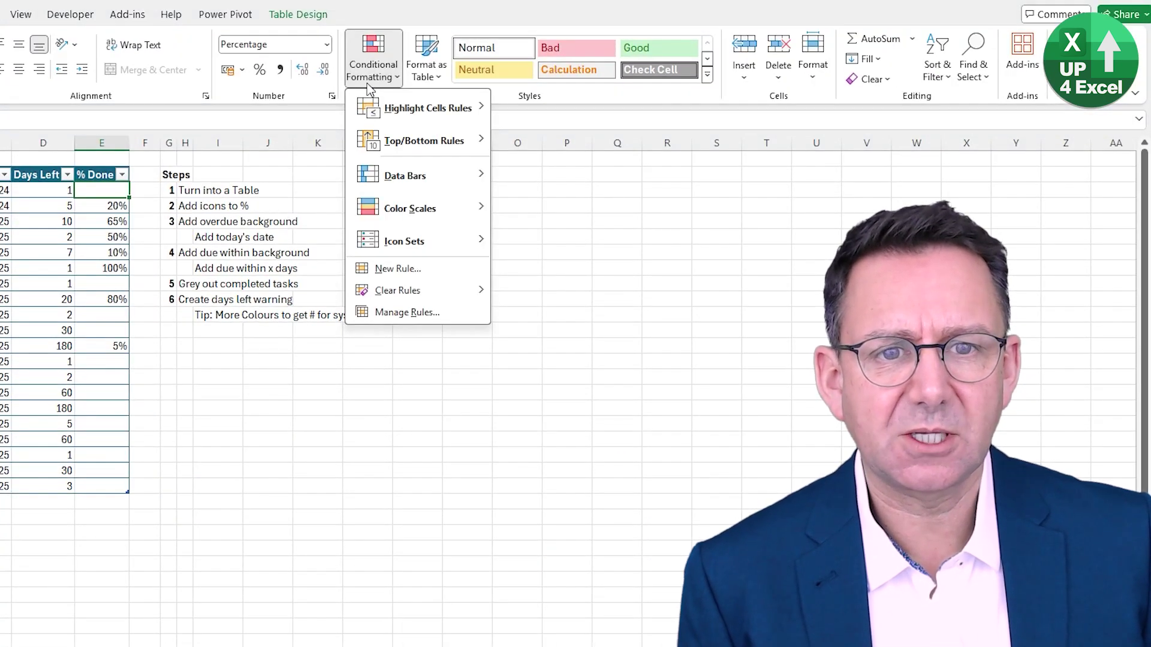
pyautogui.moveTo(375, 248)
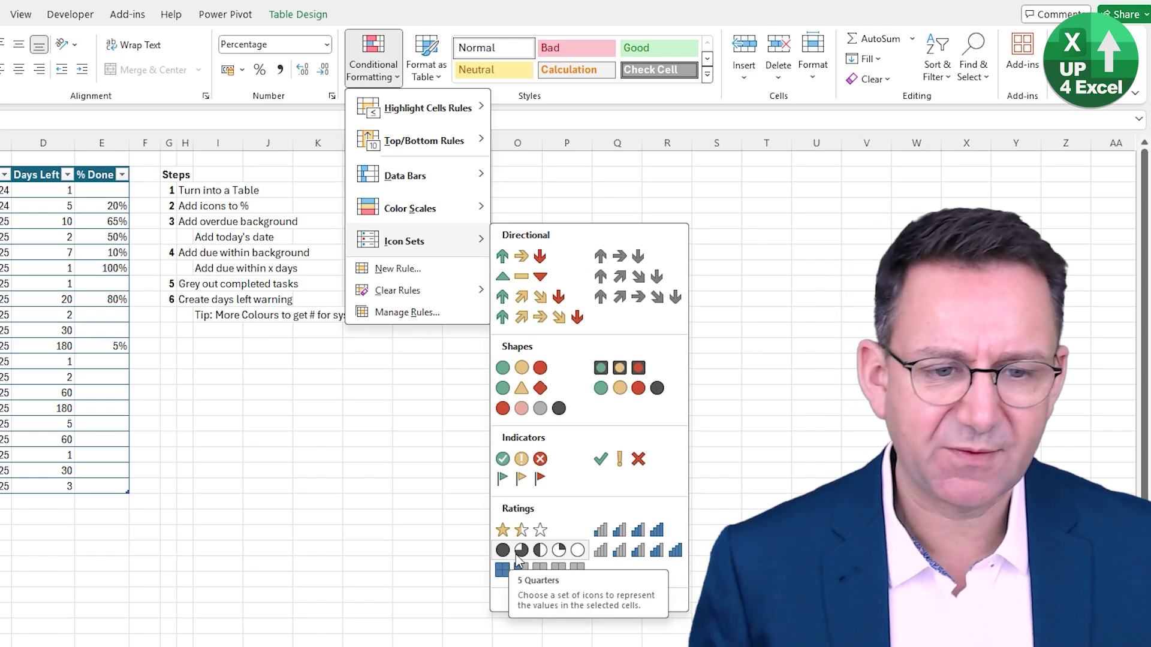
pyautogui.press('Escape')
pyautogui.press('Escape')
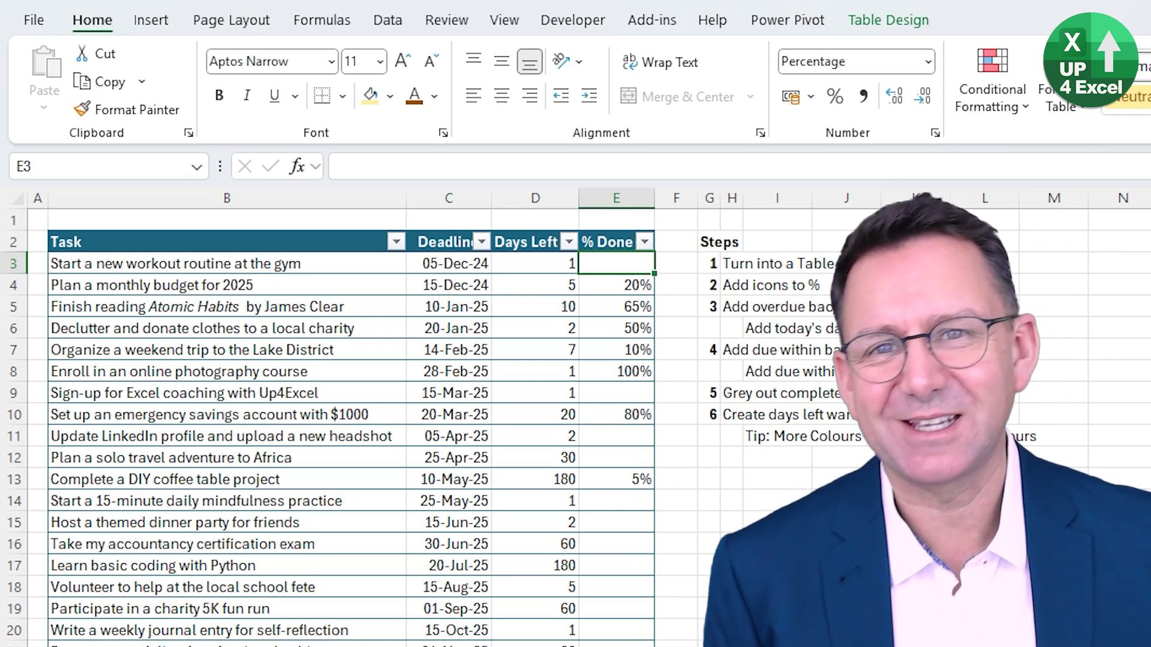
# Extend the progress icon rule's range to cover E3:E22 in the rules manager
pyautogui.click(984, 104)
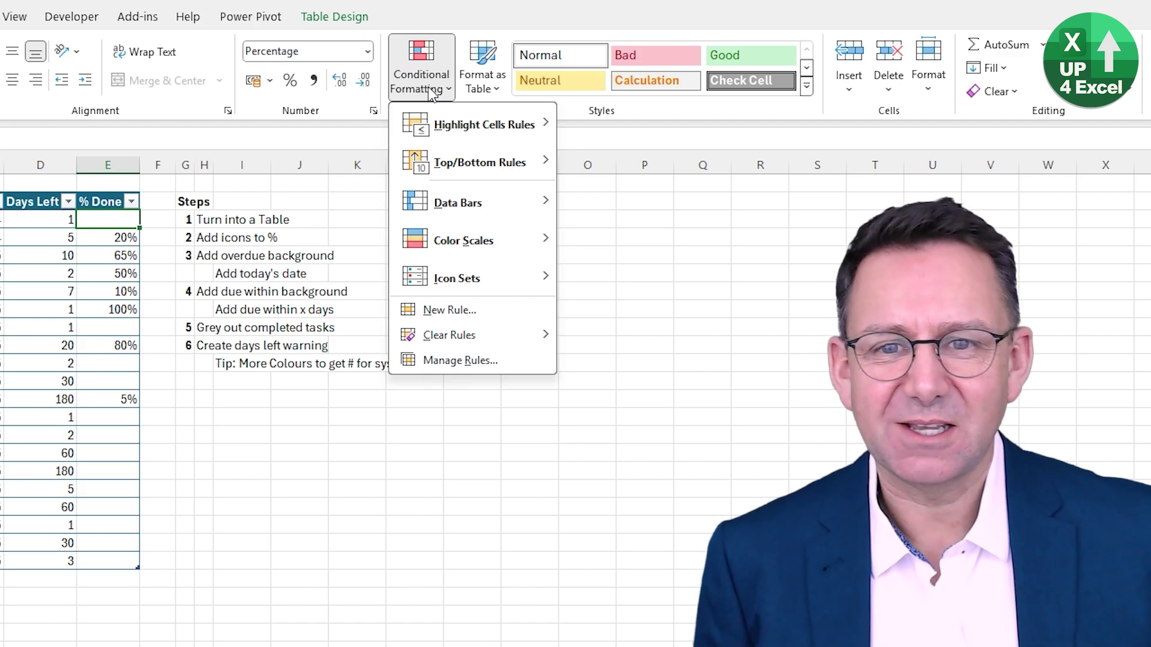
pyautogui.click(460, 361)
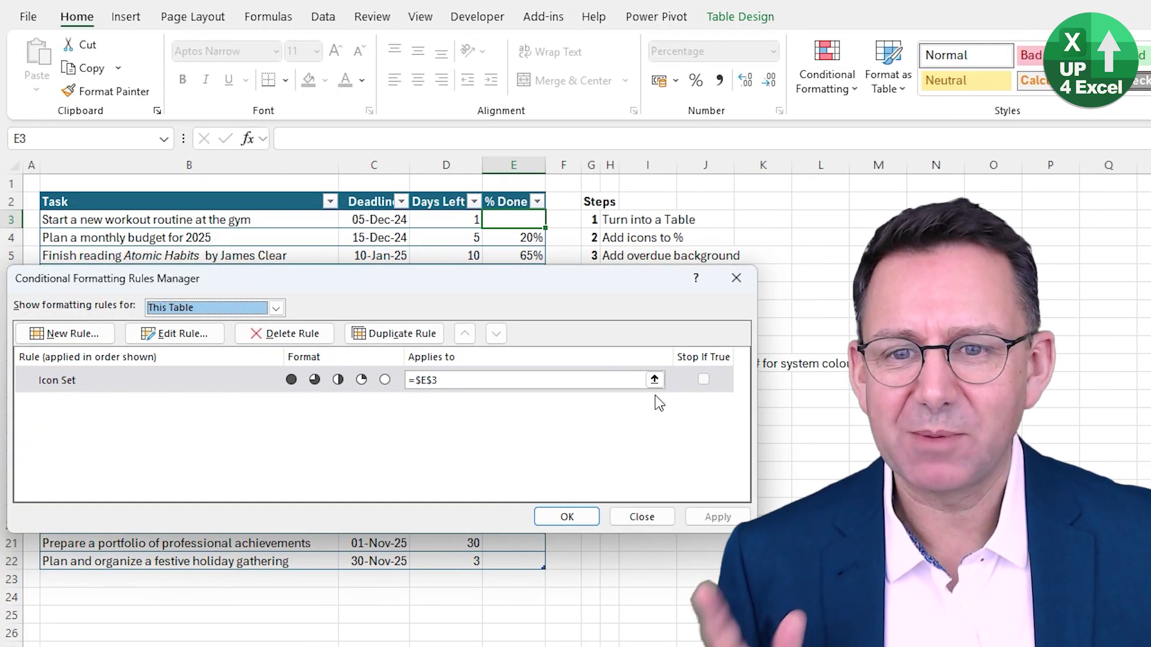
pyautogui.click(454, 382)
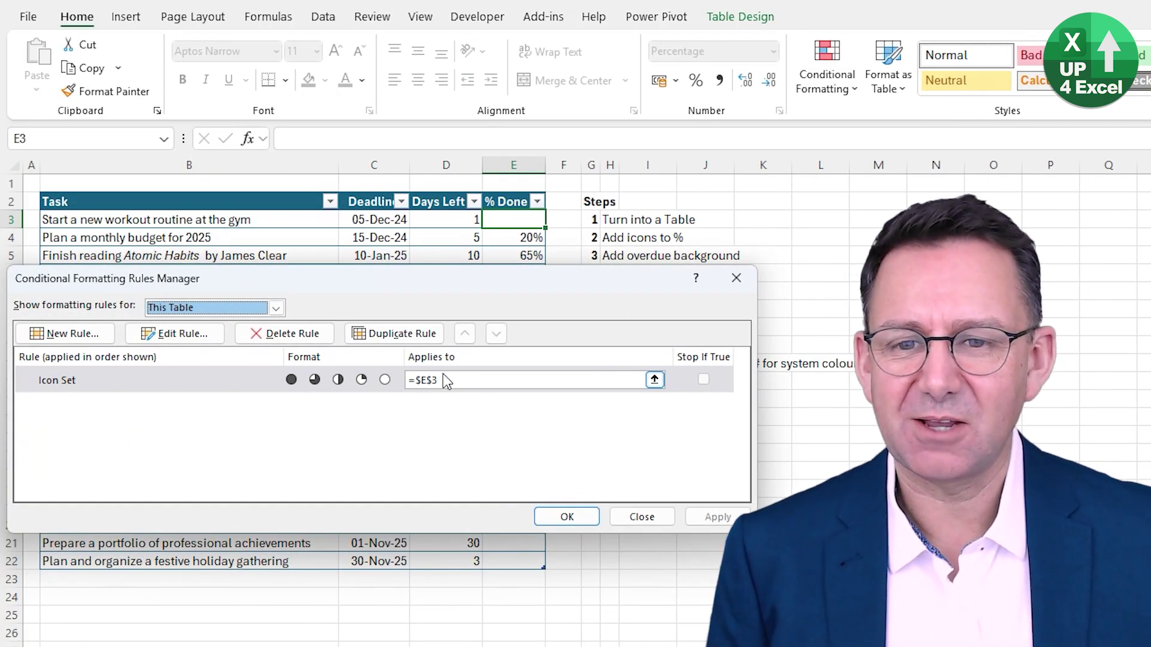
pyautogui.click(480, 381)
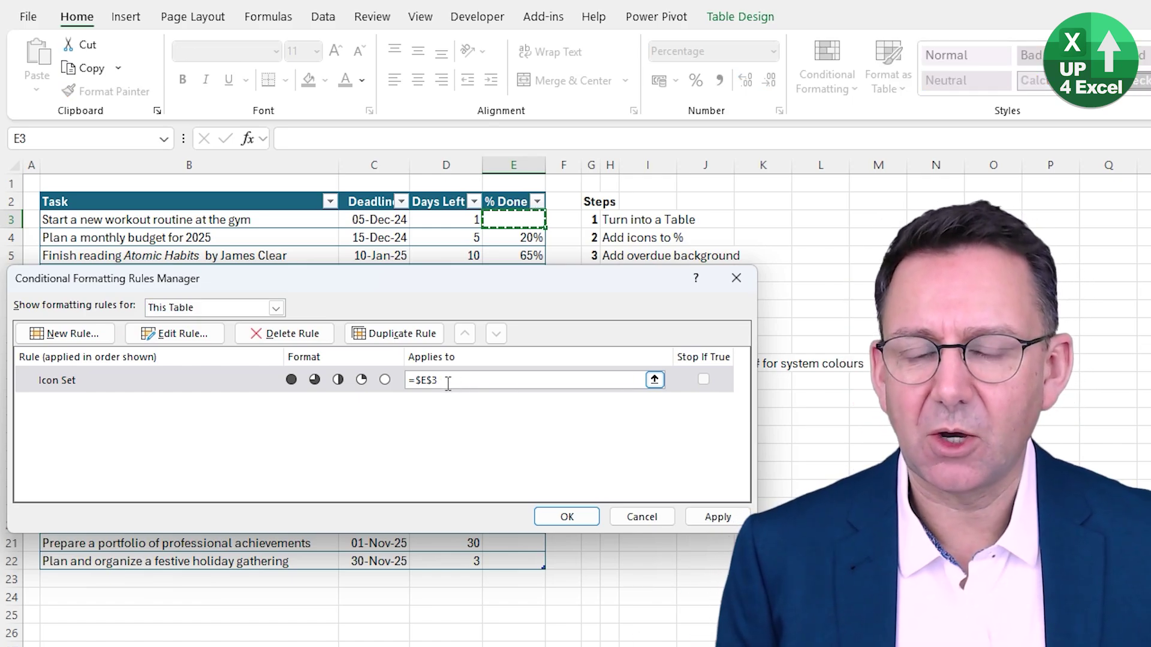
pyautogui.click(517, 193)
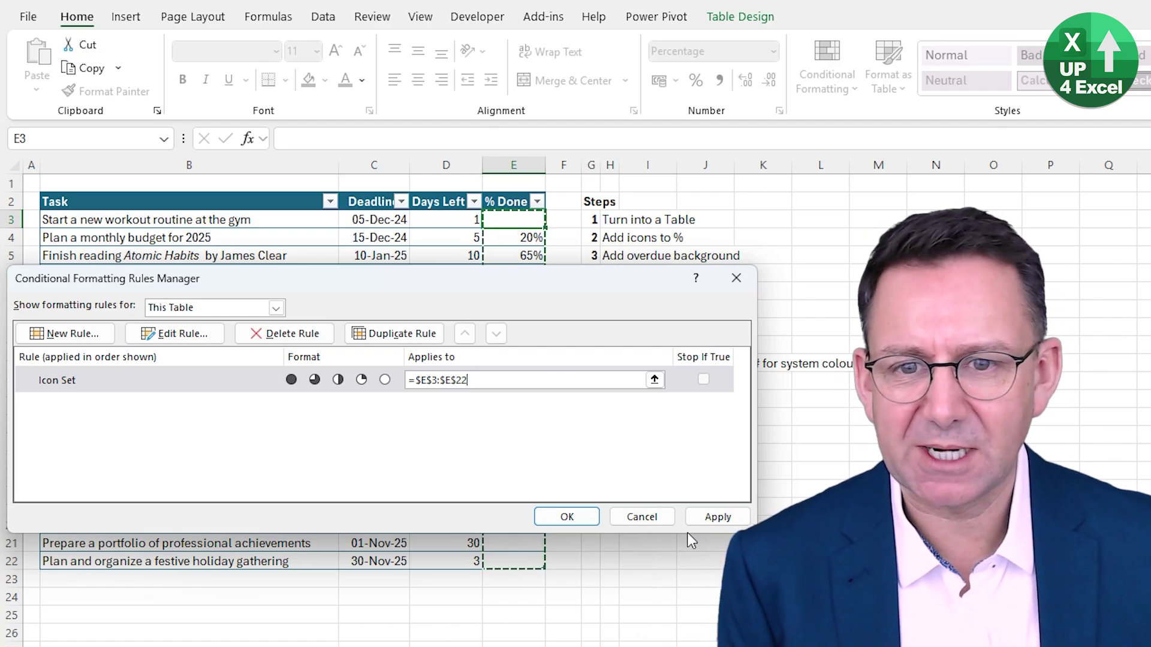
pyautogui.click(722, 516)
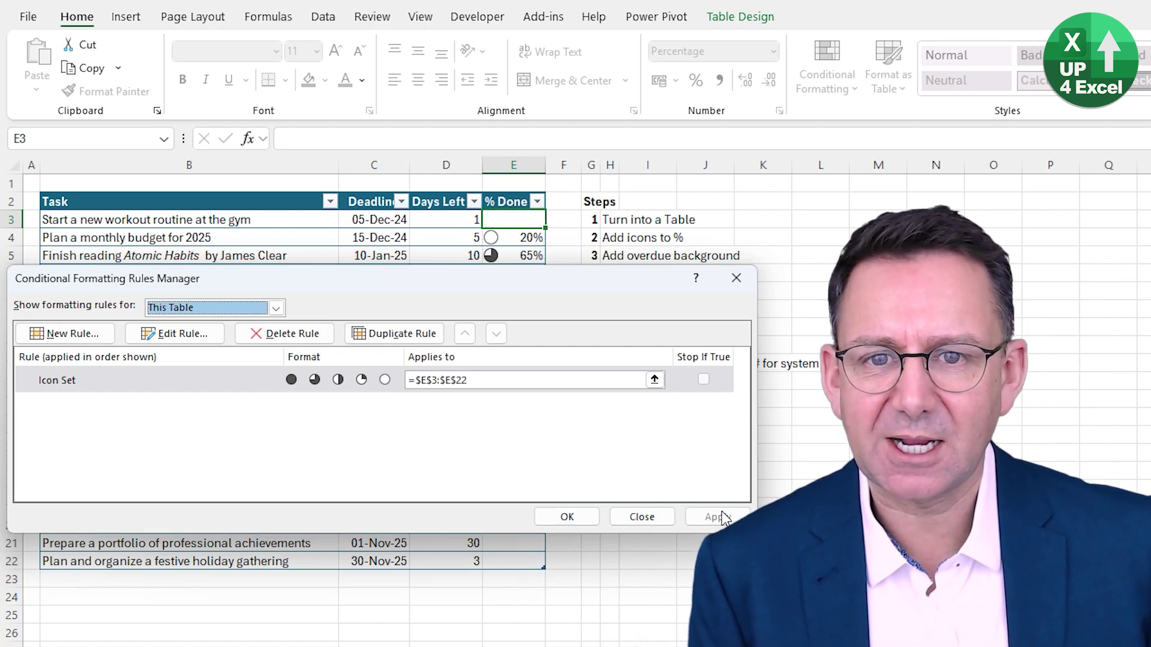
pyautogui.click(569, 519)
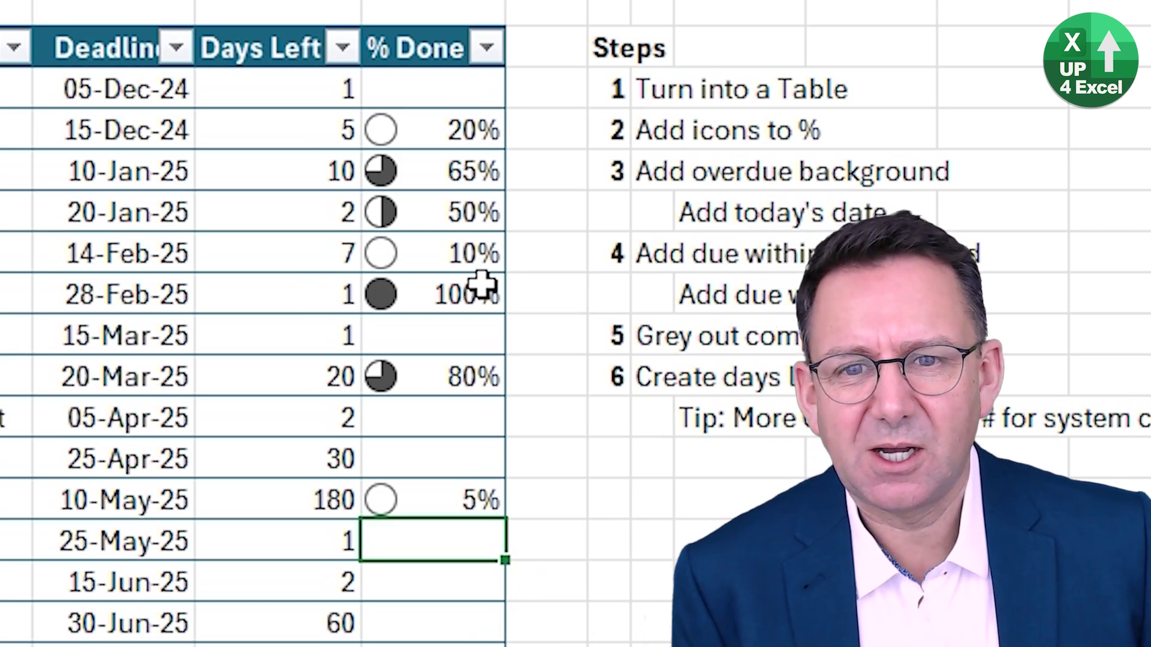
# Inspect the progress icons beside the 50%, 65% and 80% values
pyautogui.click(441, 215)
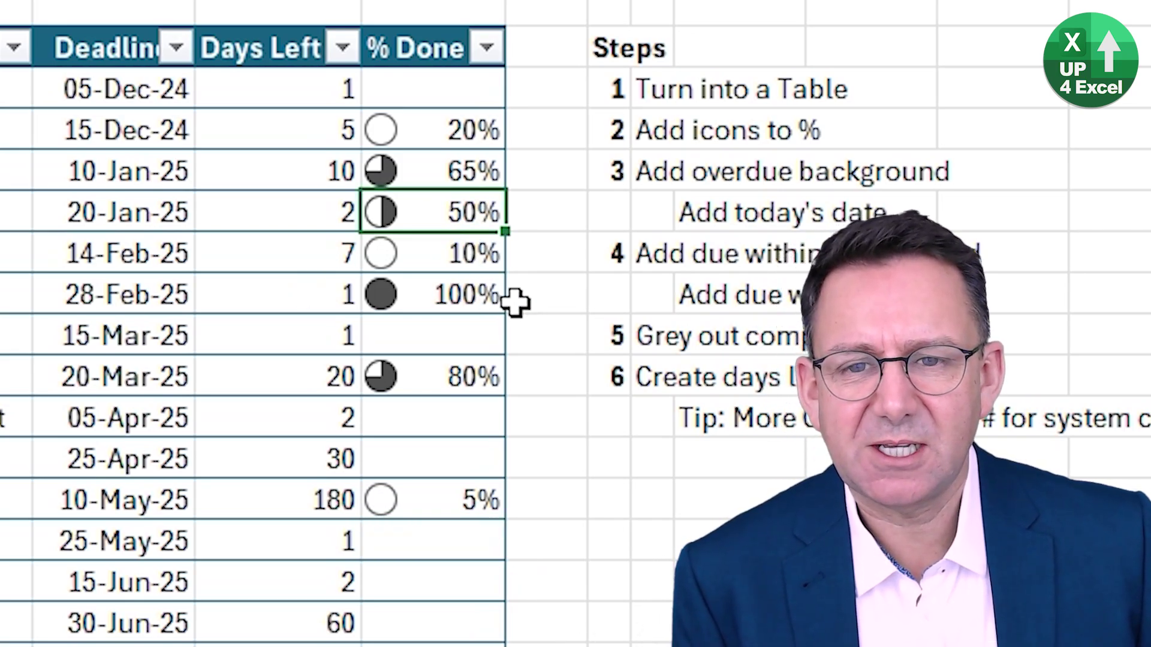
pyautogui.click(459, 179)
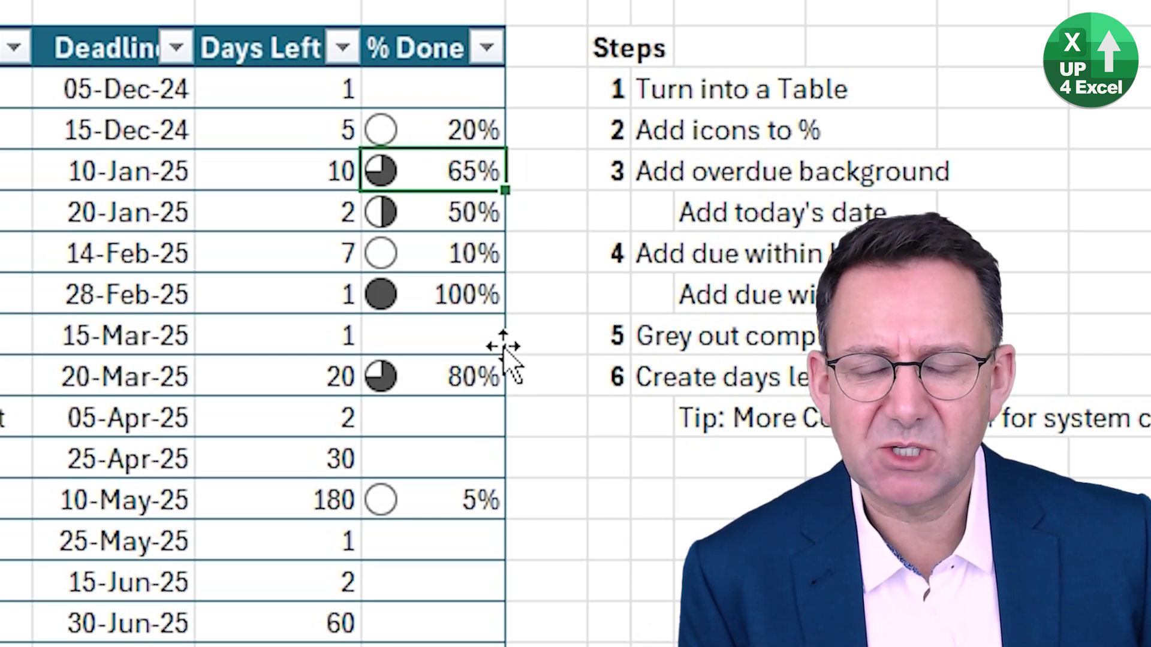
pyautogui.click(448, 362)
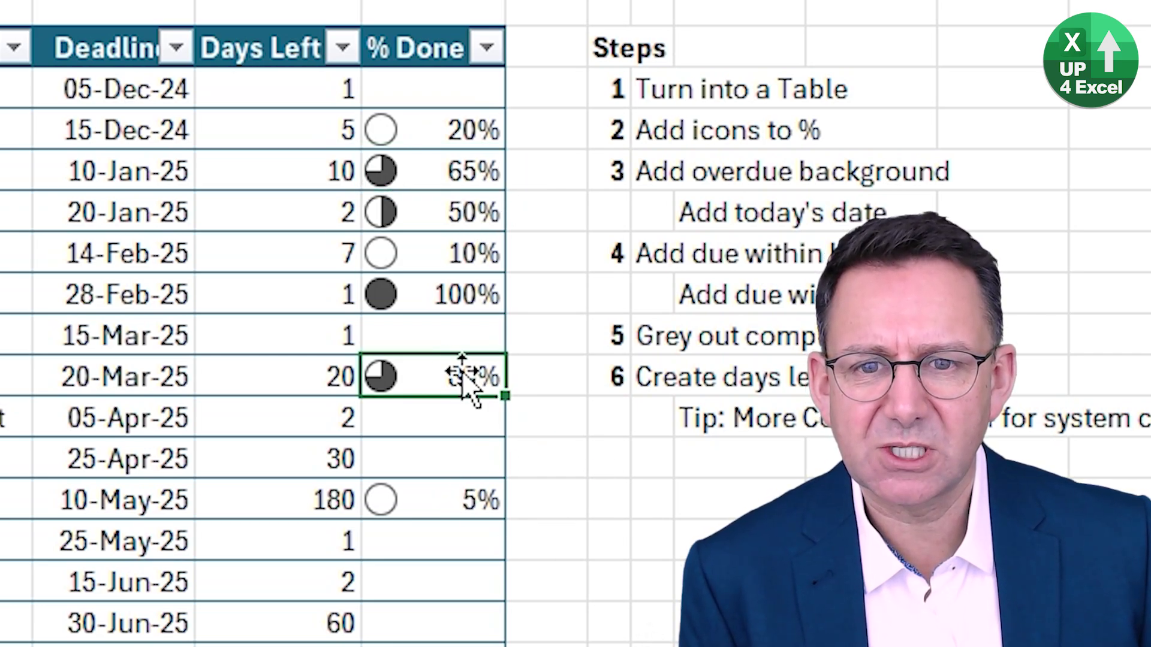
# Select a % Done cell and bring up its list of conditional formatting rules
pyautogui.click(456, 130)
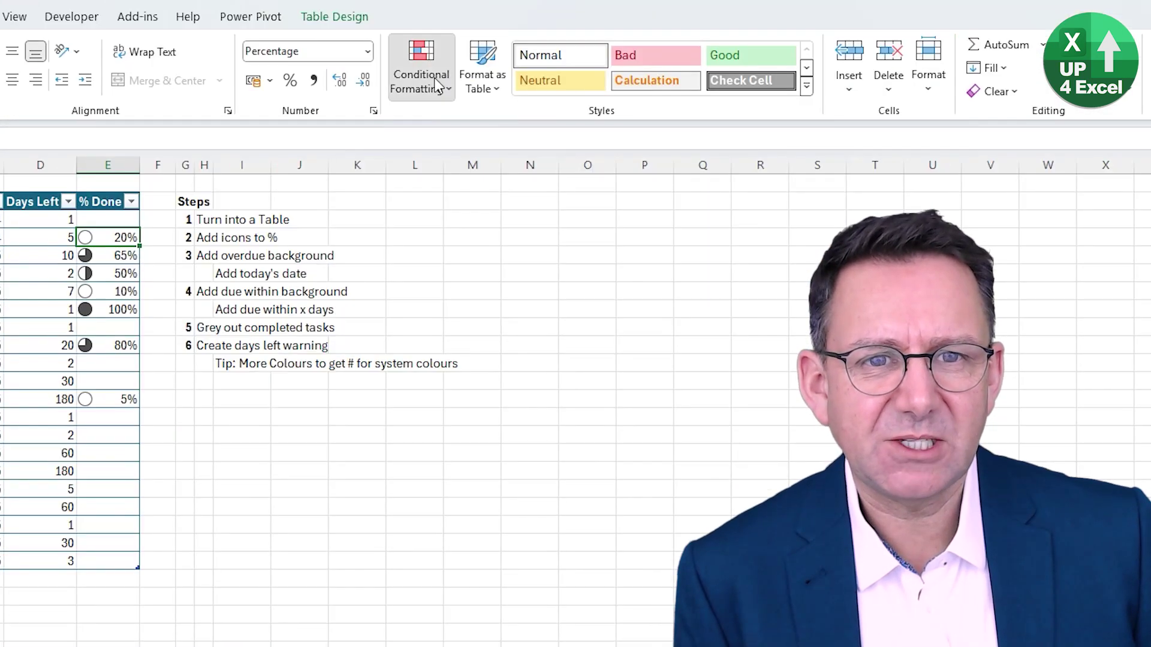
pyautogui.click(422, 64)
pyautogui.click(433, 361)
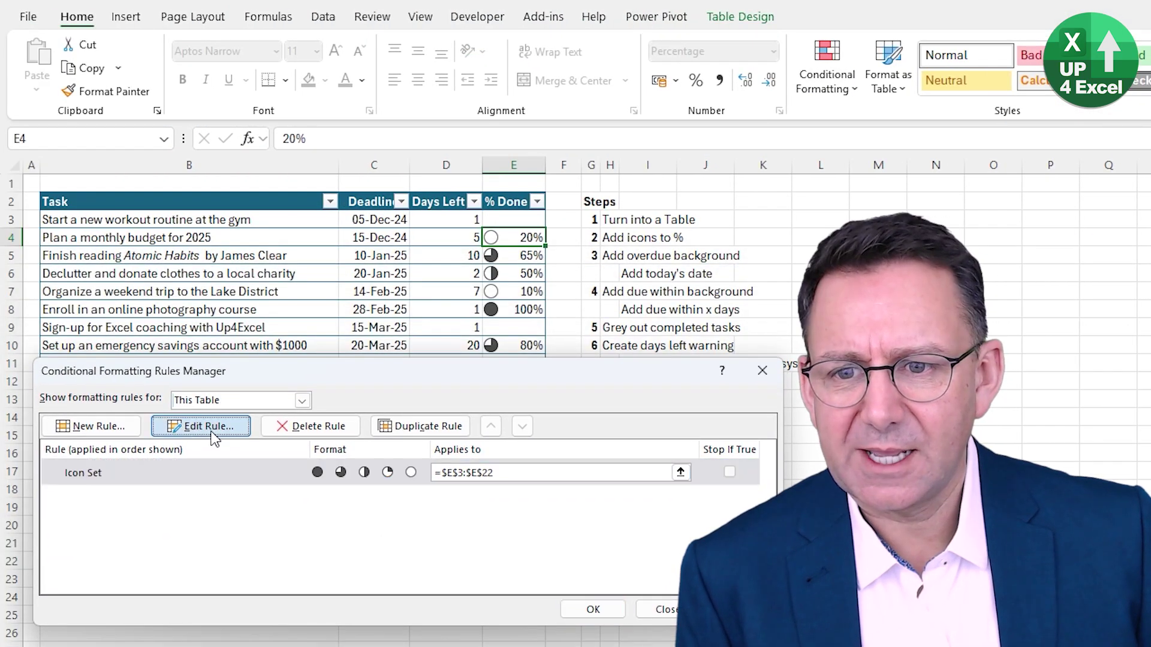
# Change the top icon's threshold from 80 to 100 and apply the rule
pyautogui.click(201, 426)
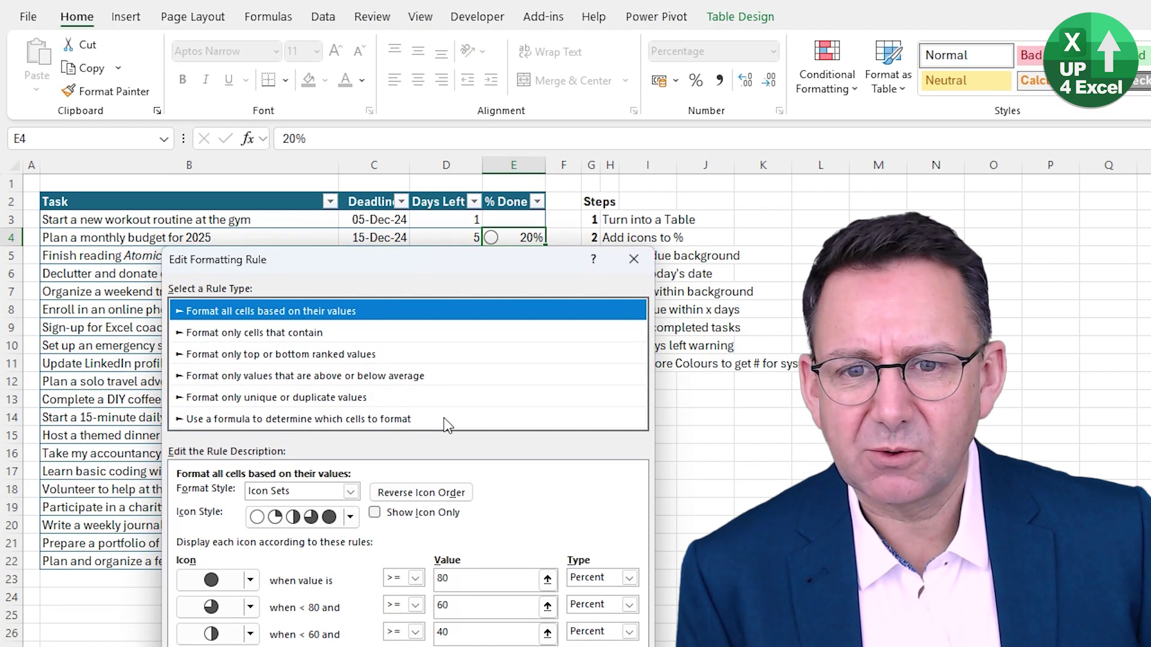
pyautogui.moveTo(453, 331); pyautogui.dragTo(326, 232)
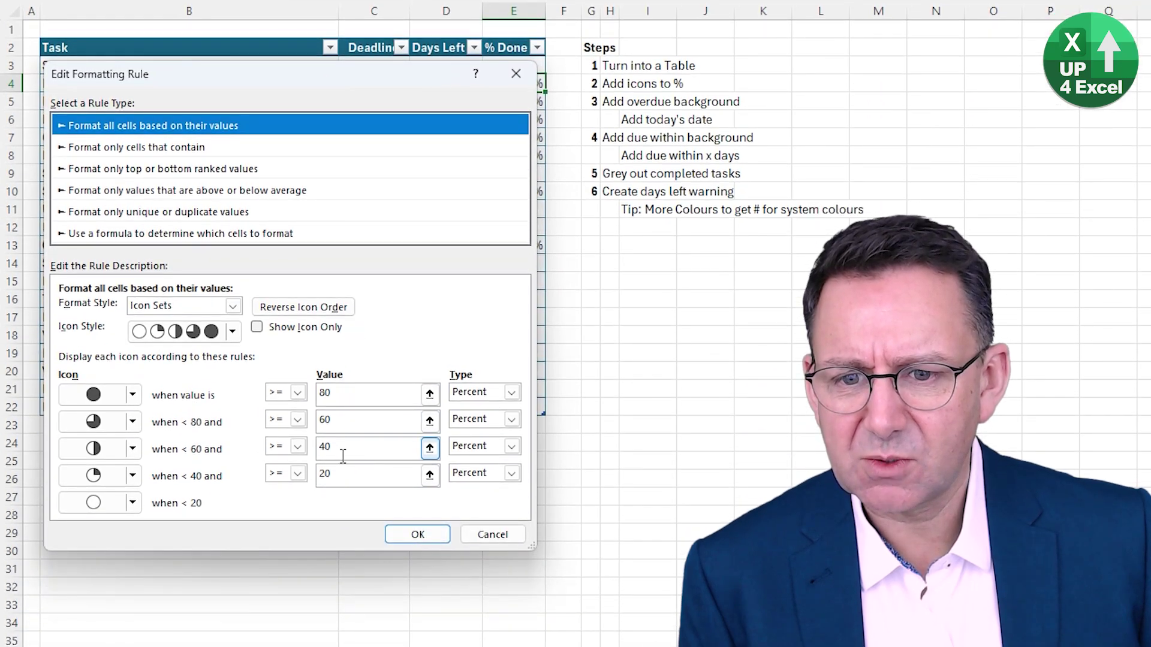
pyautogui.click(357, 392)
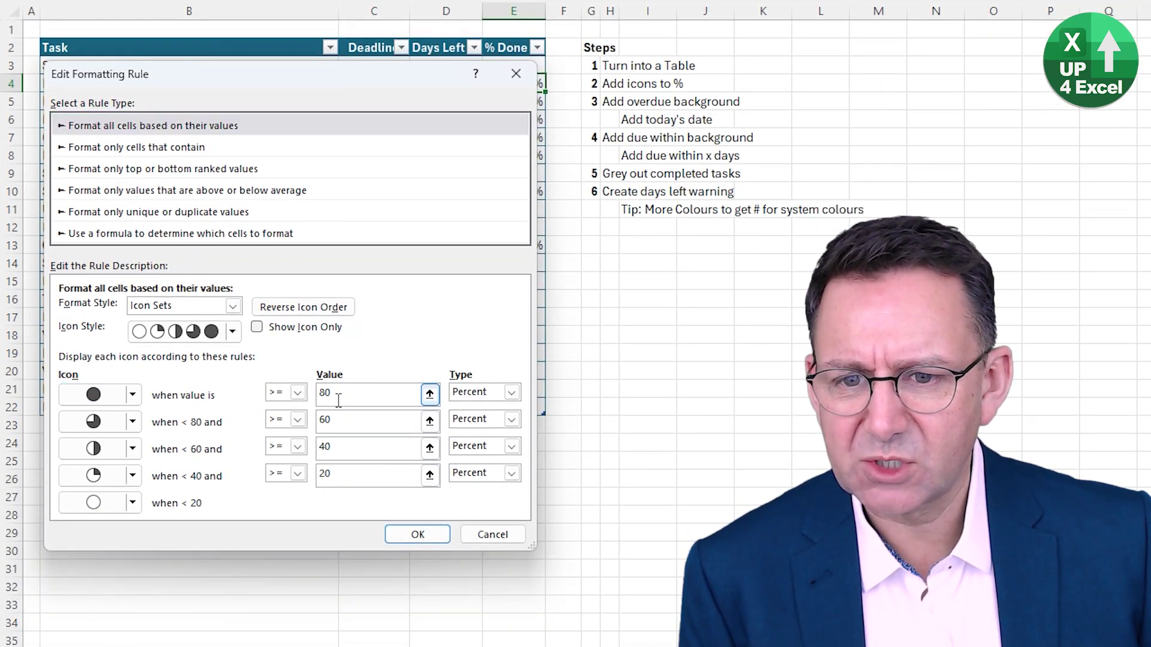
pyautogui.press('BackSpace')
pyautogui.press('BackSpace')
pyautogui.write('100')
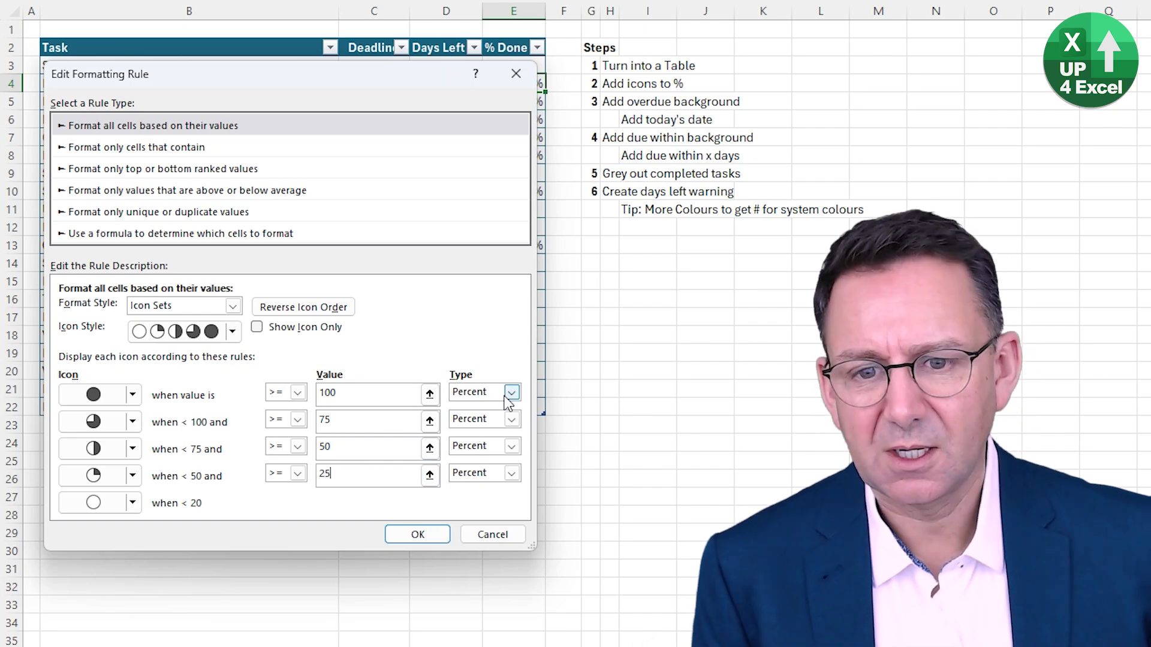
pyautogui.click(419, 537)
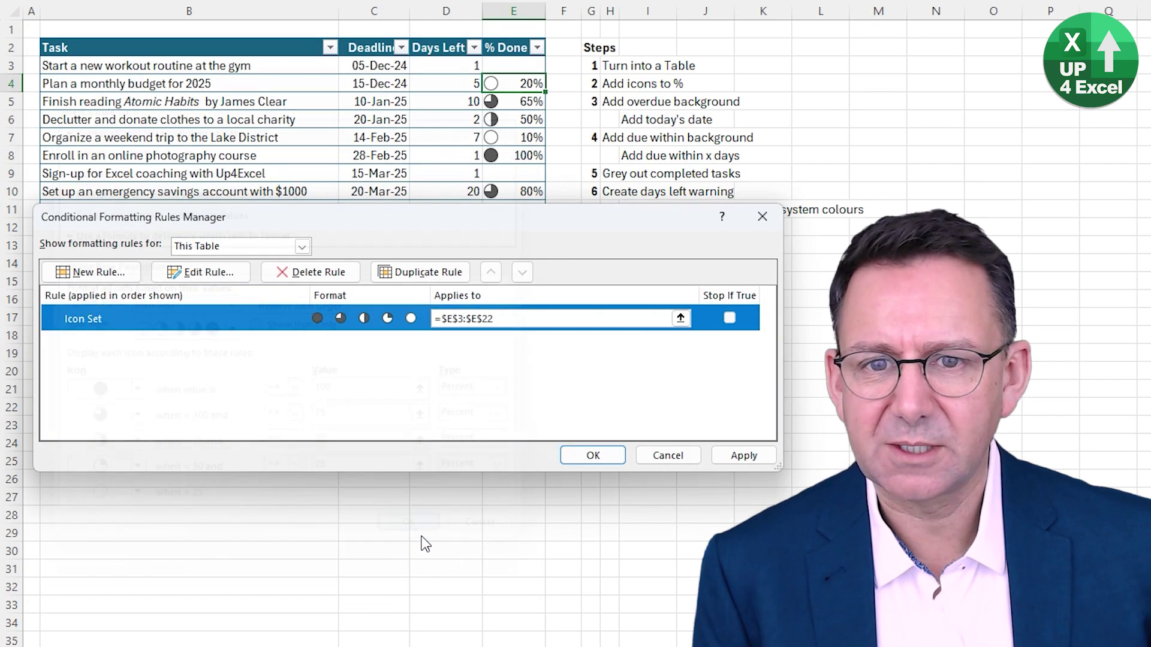
pyautogui.click(738, 457)
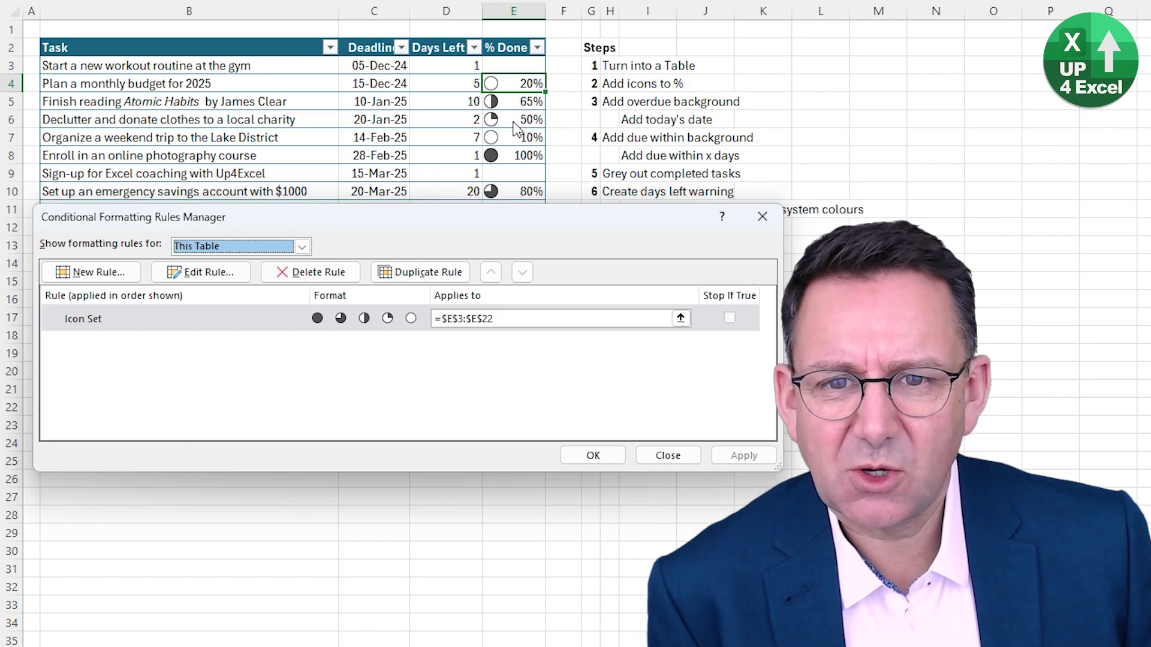
# Switch all four icon thresholds' type from Percent to Number
pyautogui.click(223, 272)
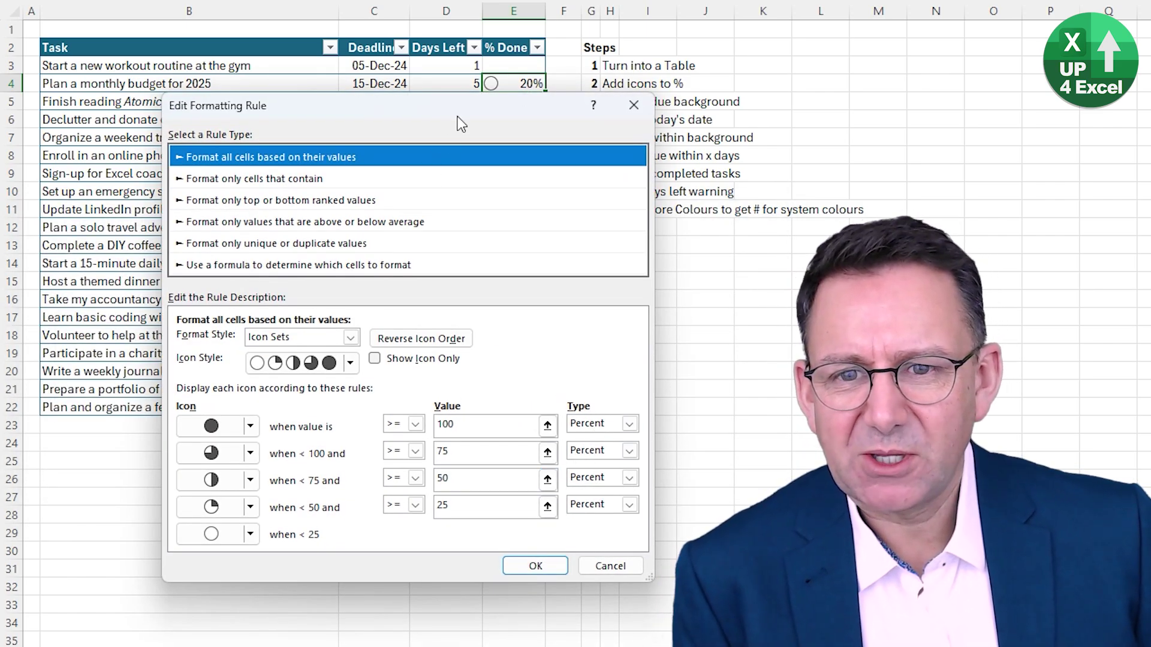
pyautogui.moveTo(460, 124); pyautogui.dragTo(376, 216)
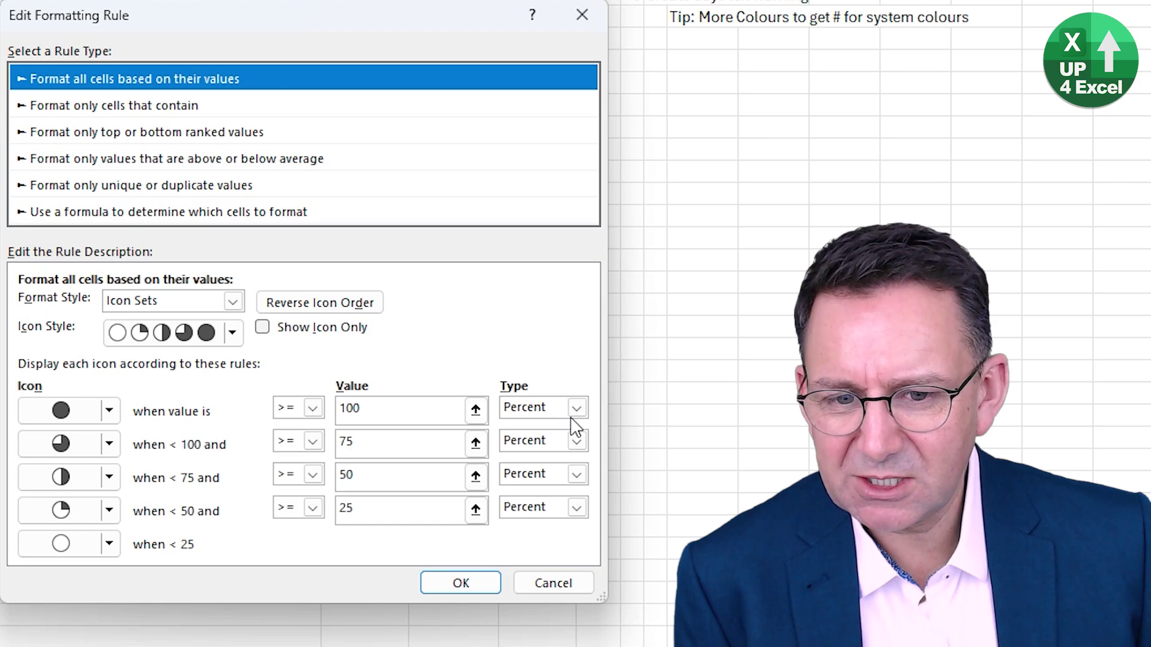
pyautogui.click(577, 408)
pyautogui.click(543, 427)
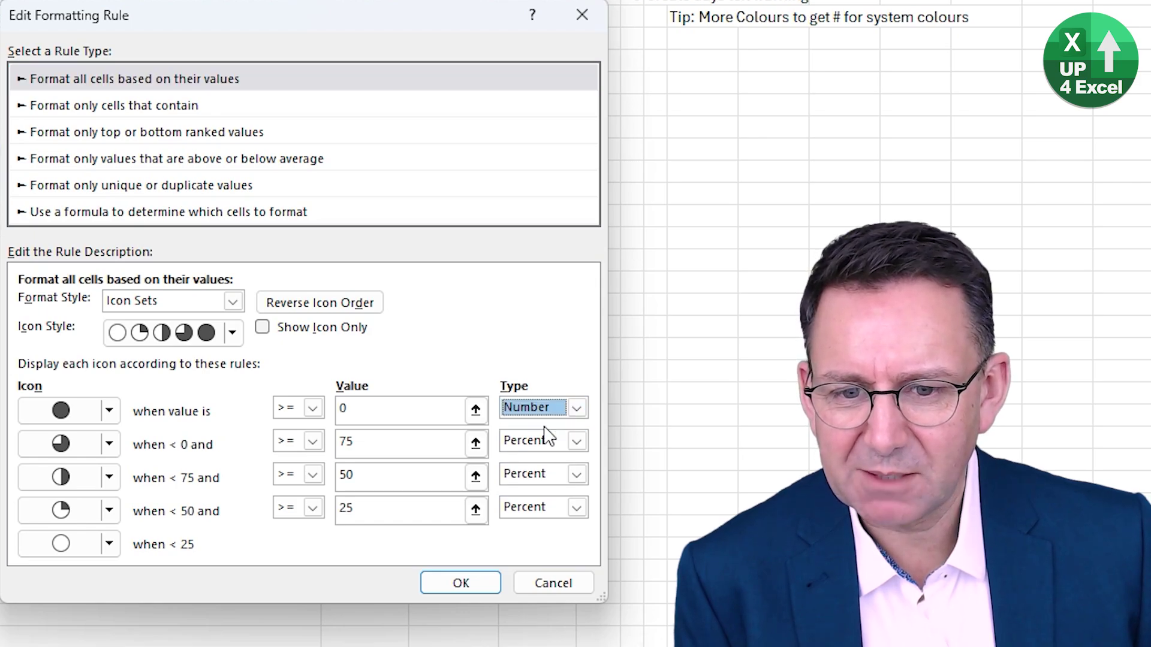
pyautogui.click(547, 441)
pyautogui.click(540, 462)
pyautogui.click(570, 476)
pyautogui.click(536, 493)
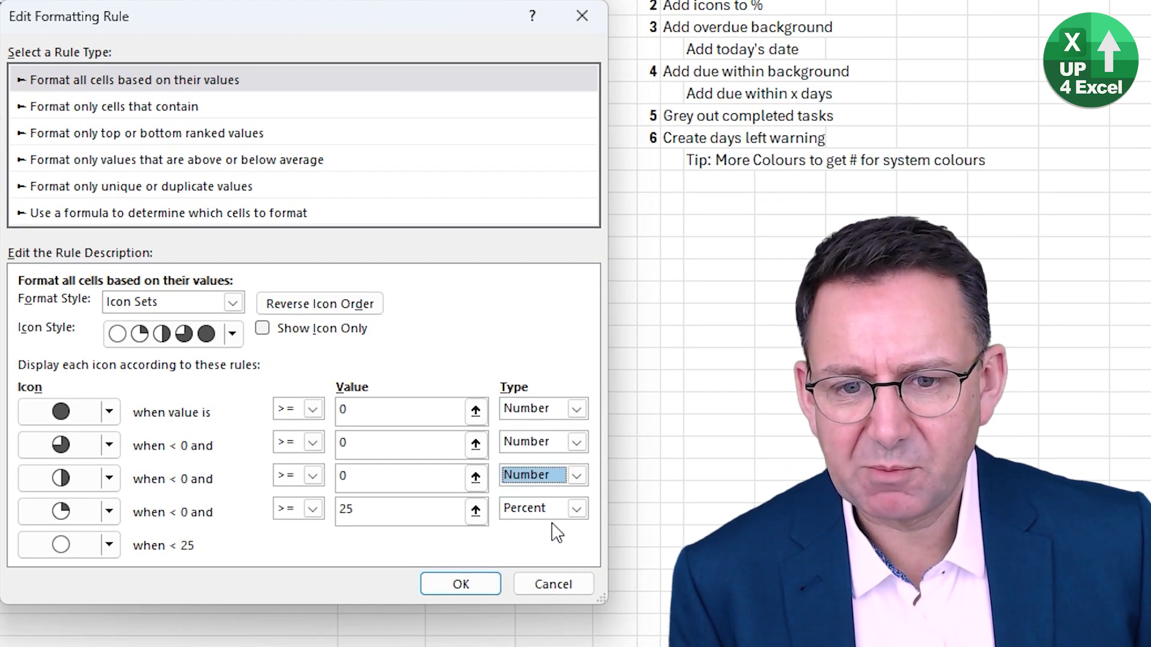
pyautogui.click(576, 508)
pyautogui.click(540, 543)
pyautogui.click(577, 508)
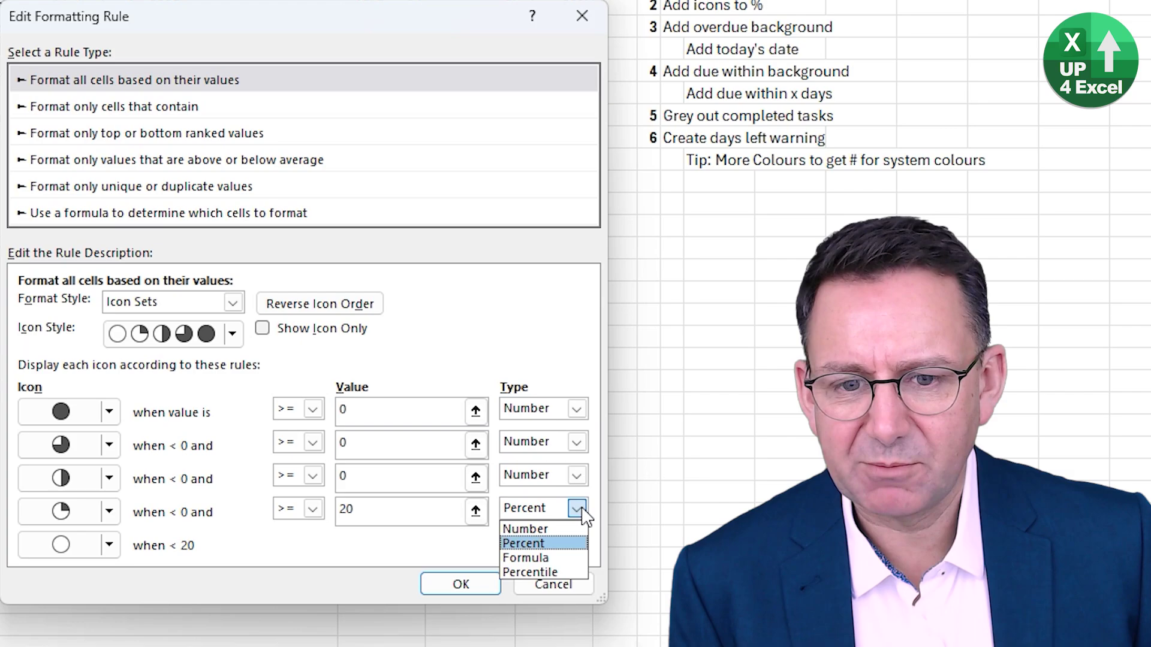
pyautogui.click(535, 528)
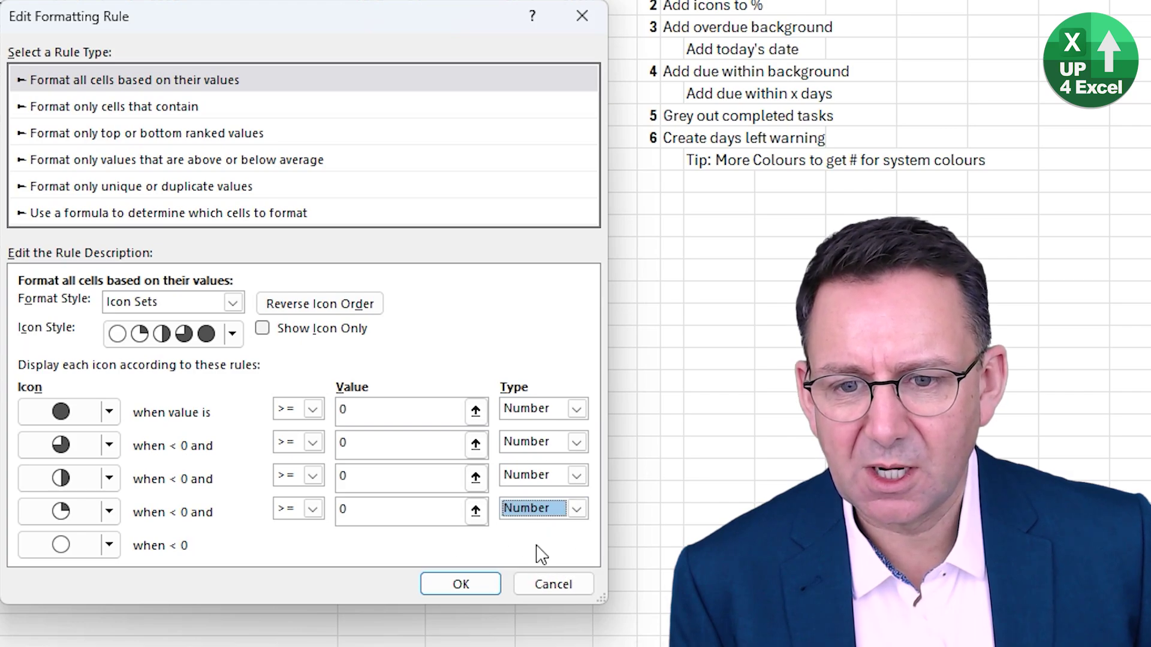
# Set the icon threshold values to 1, 0.75, 0.5 and 0.25 and apply the rule
pyautogui.click(429, 400)
pyautogui.press('BackSpace')
pyautogui.write('1')
pyautogui.click(366, 447)
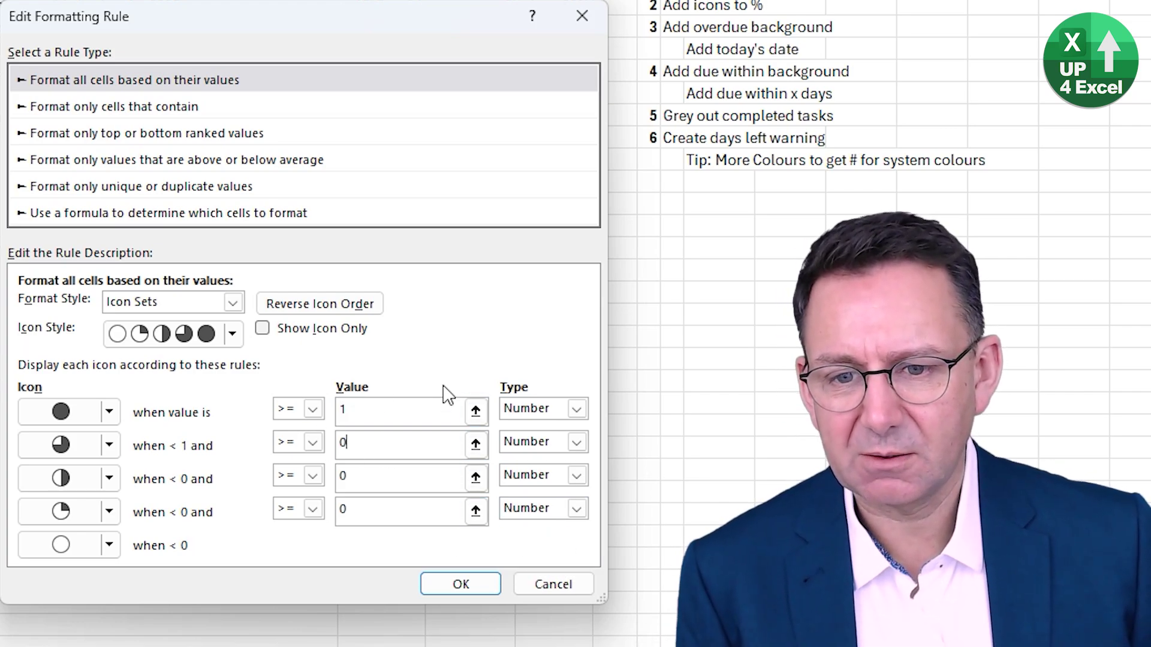
pyautogui.write('.75')
pyautogui.click(395, 487)
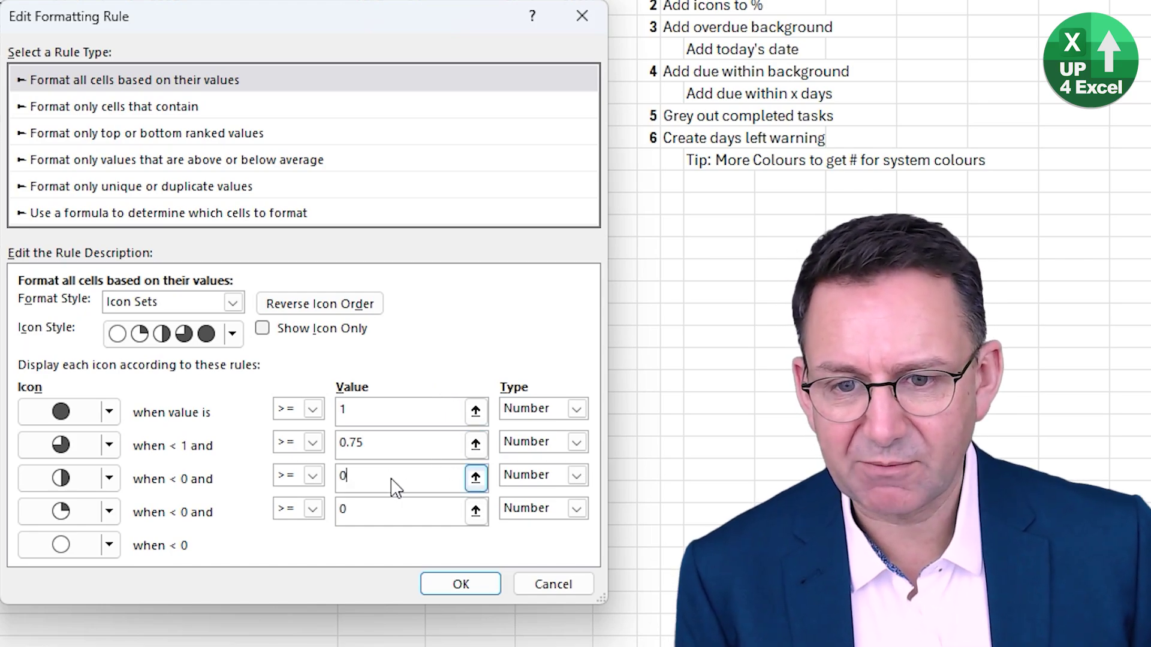
pyautogui.write('.5')
pyautogui.click(395, 512)
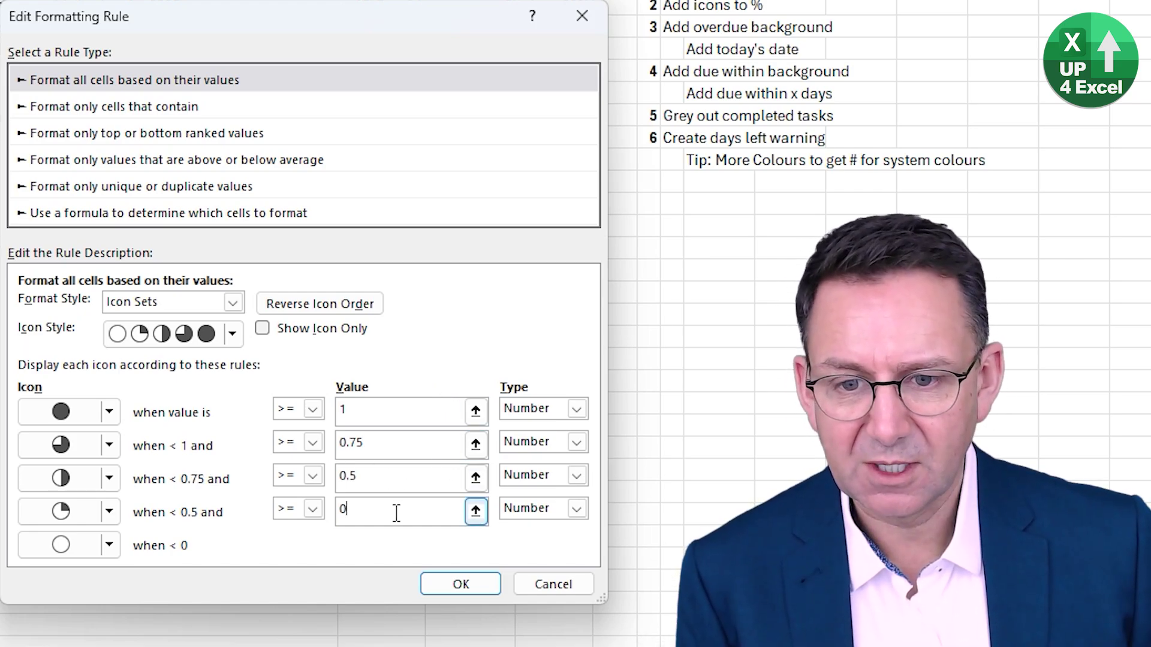
pyautogui.write('.25')
pyautogui.click(464, 582)
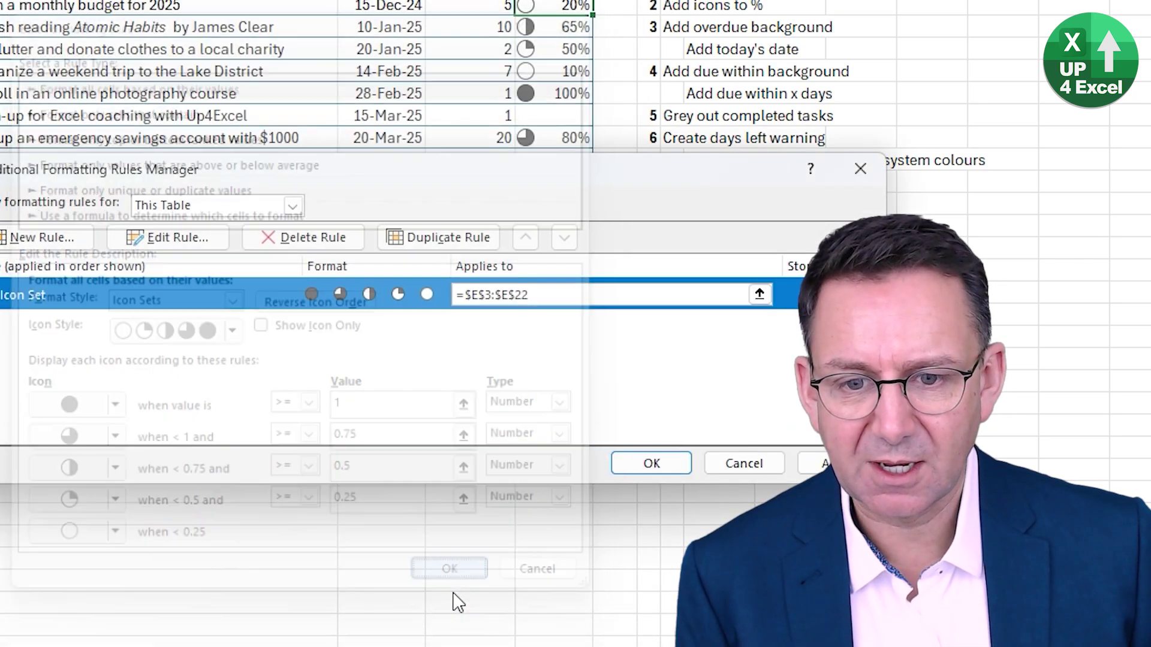
pyautogui.click(842, 464)
pyautogui.click(645, 464)
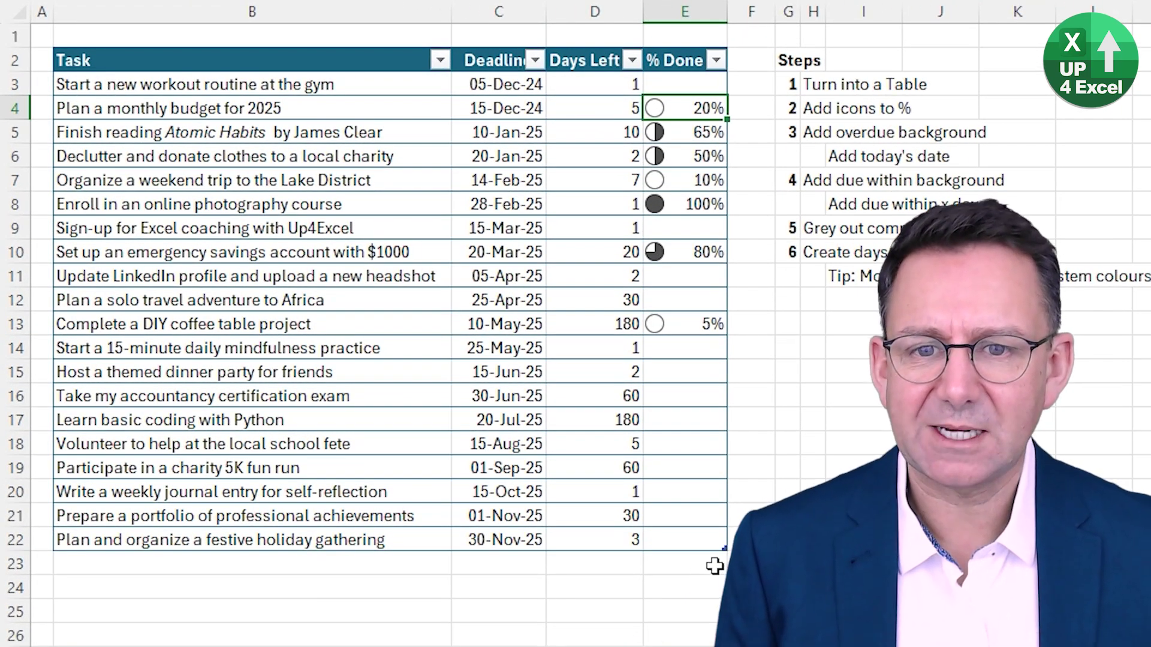
pyautogui.click(676, 176)
pyautogui.click(673, 344)
pyautogui.click(689, 300)
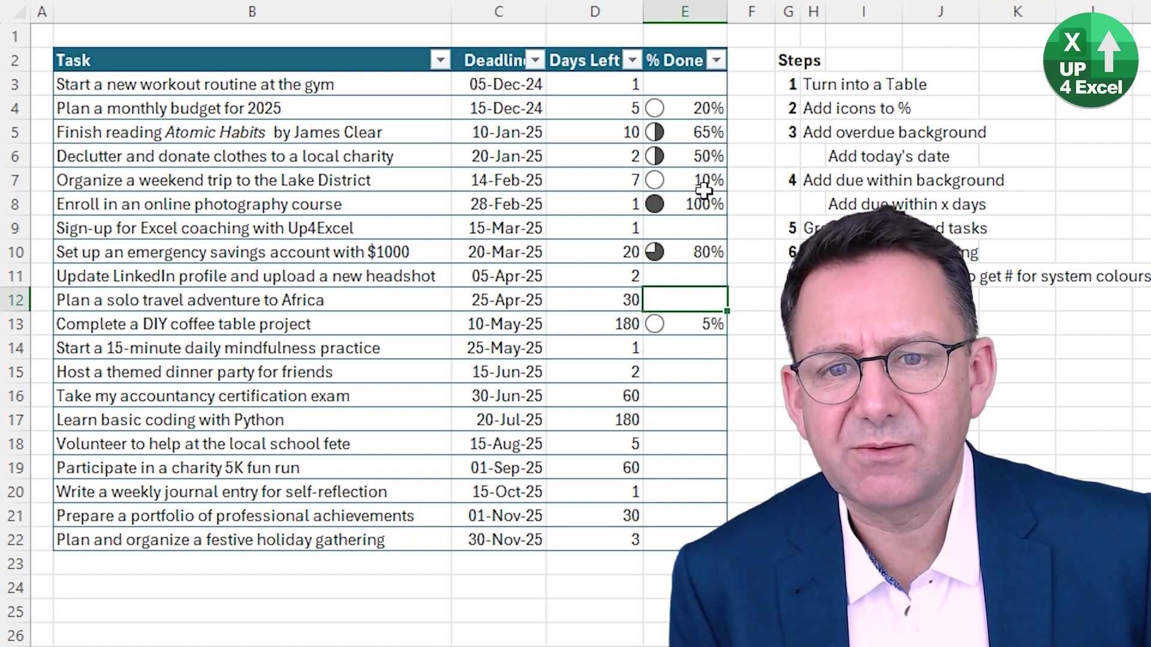
pyautogui.click(705, 180)
pyautogui.click(709, 133)
pyautogui.click(704, 155)
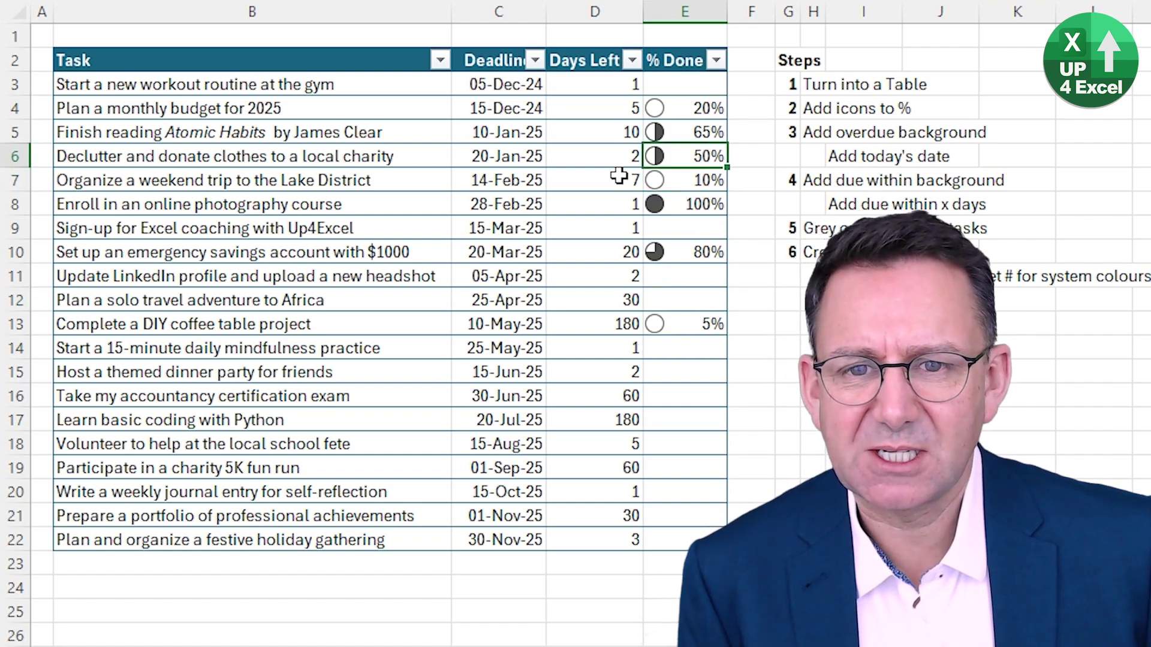
pyautogui.click(707, 133)
pyautogui.press('Up')
pyautogui.press('Up')
pyautogui.write('75%')
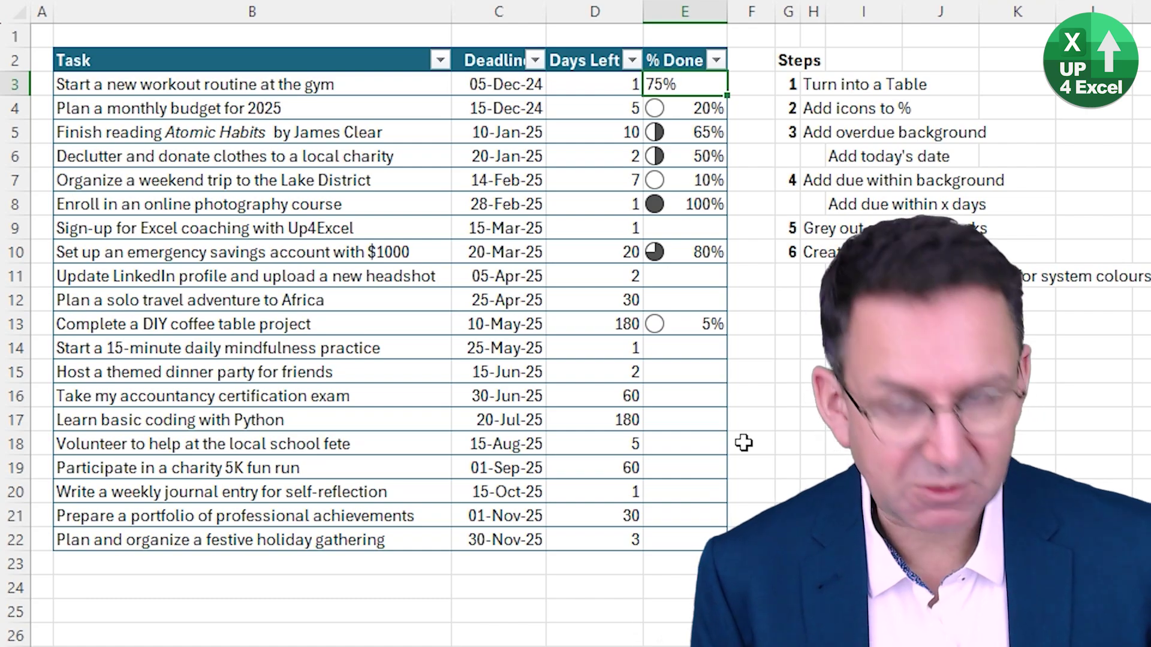
pyautogui.press('Return')
pyautogui.press('Up')
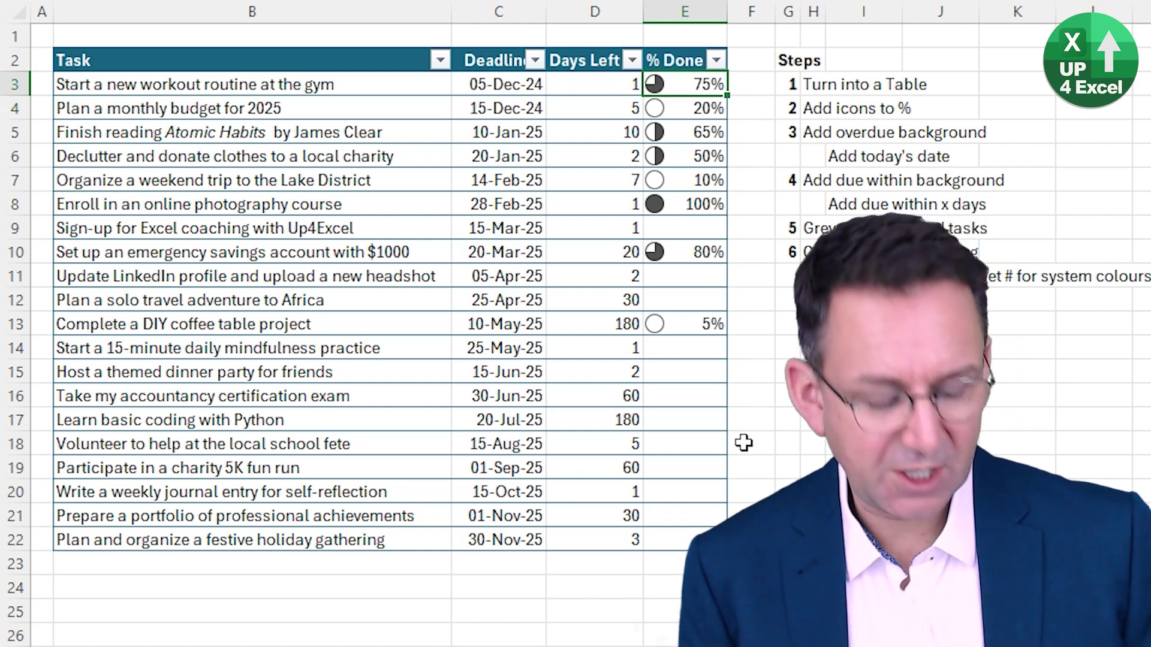
pyautogui.write('99%')
pyautogui.press('Return')
pyautogui.press('Up')
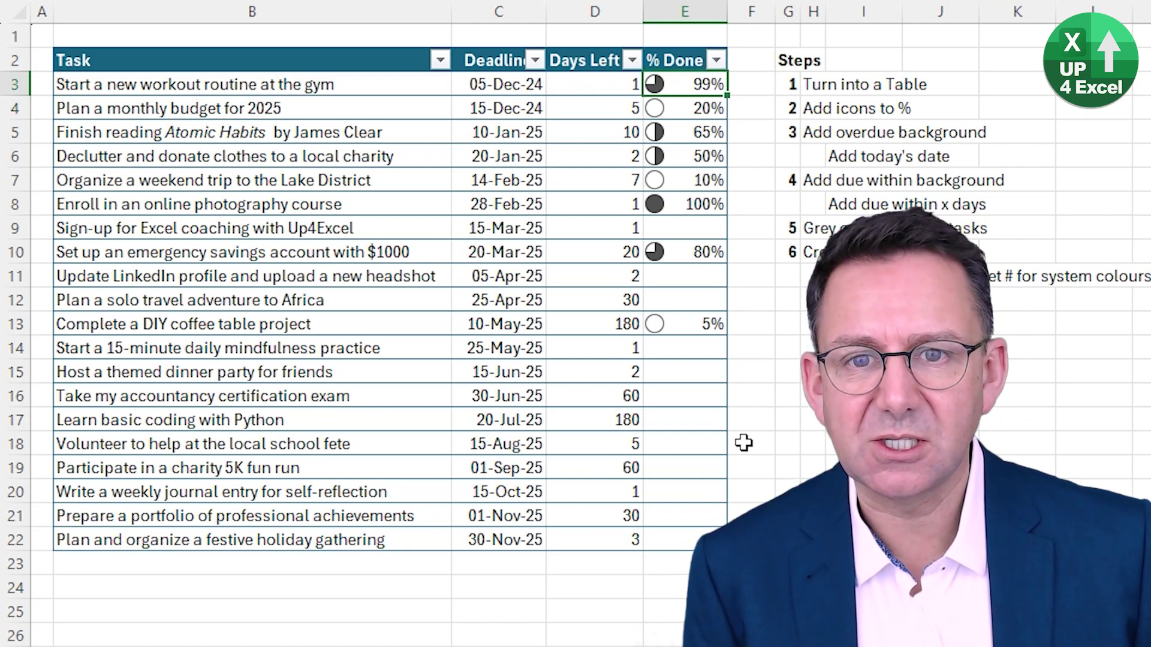
pyautogui.write('100%')
pyautogui.press('Return')
pyautogui.press('Up')
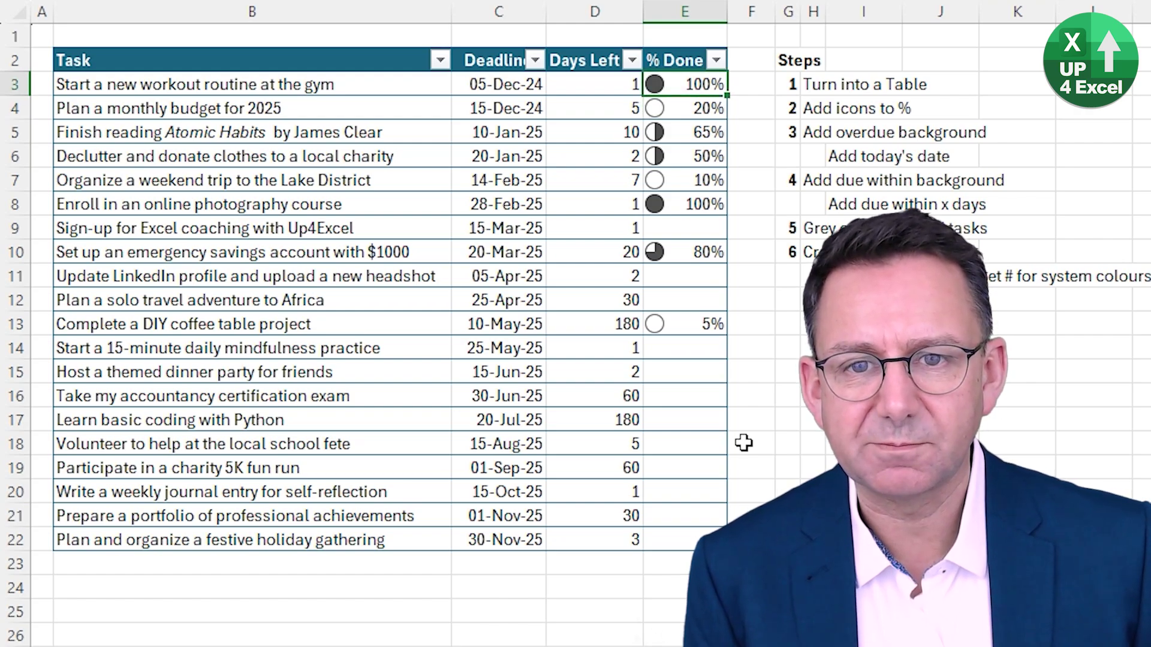
pyautogui.press('Delete')
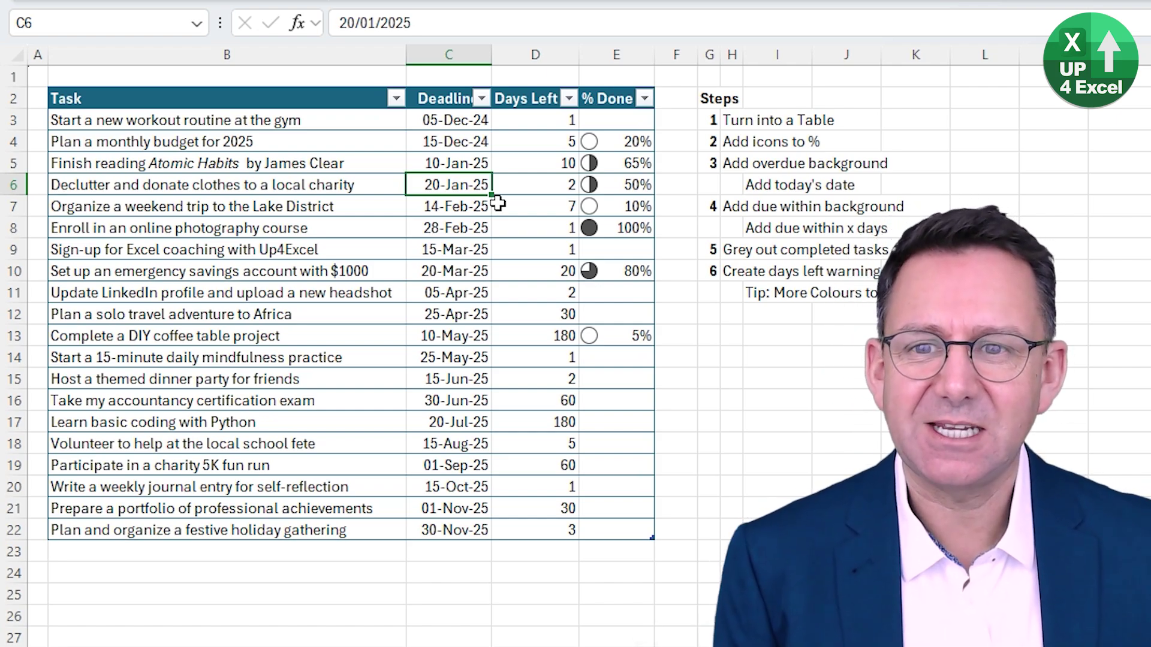
# Insert three blank rows above the task table
pyautogui.moveTo(13, 99); pyautogui.dragTo(13, 142)
pyautogui.rightClick(13, 143)
pyautogui.click(70, 350)
pyautogui.click(380, 403)
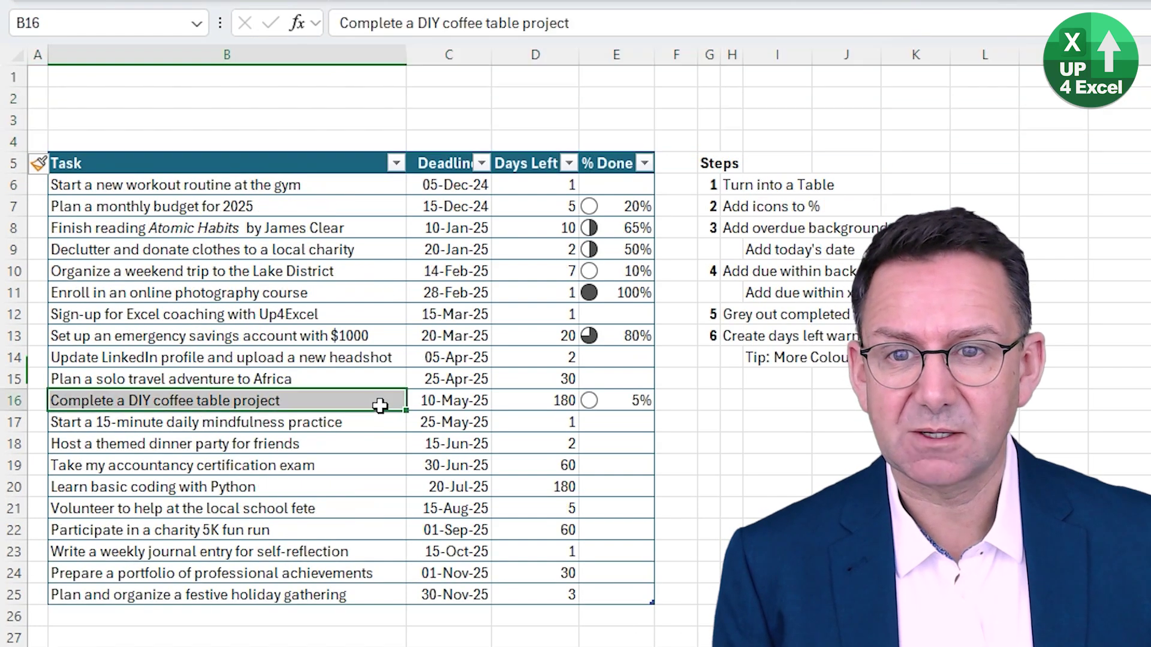
# Label B2 'Today's Date' and enter =TODAY() in C2
pyautogui.click(205, 103)
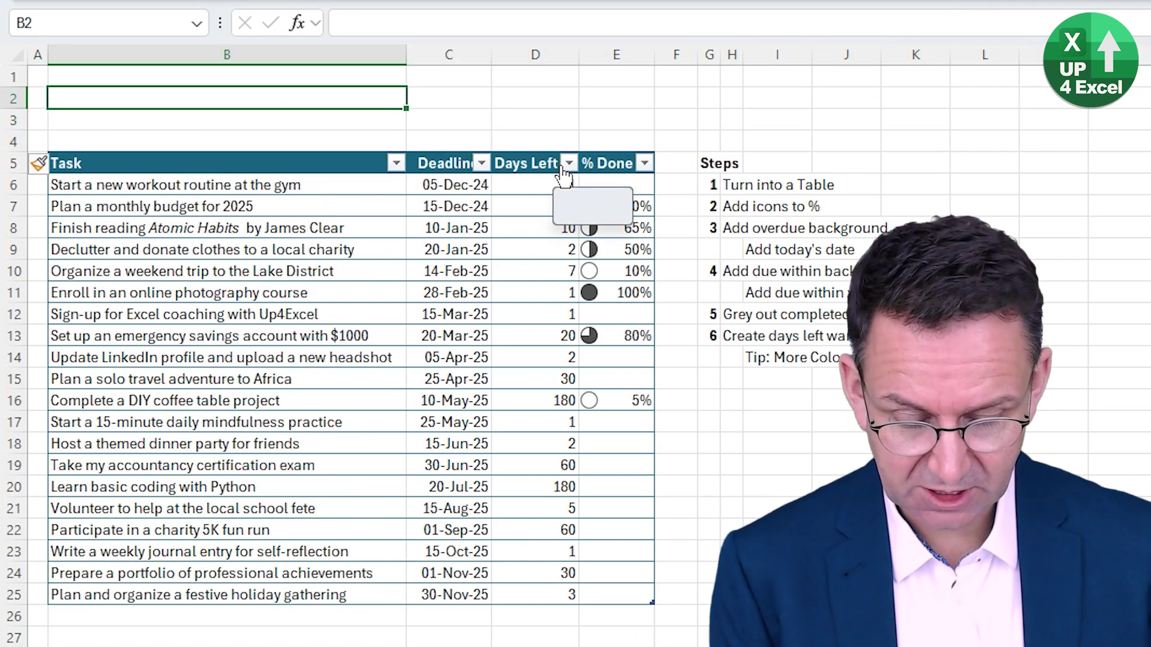
pyautogui.write("Today's Date")
pyautogui.press('Tab')
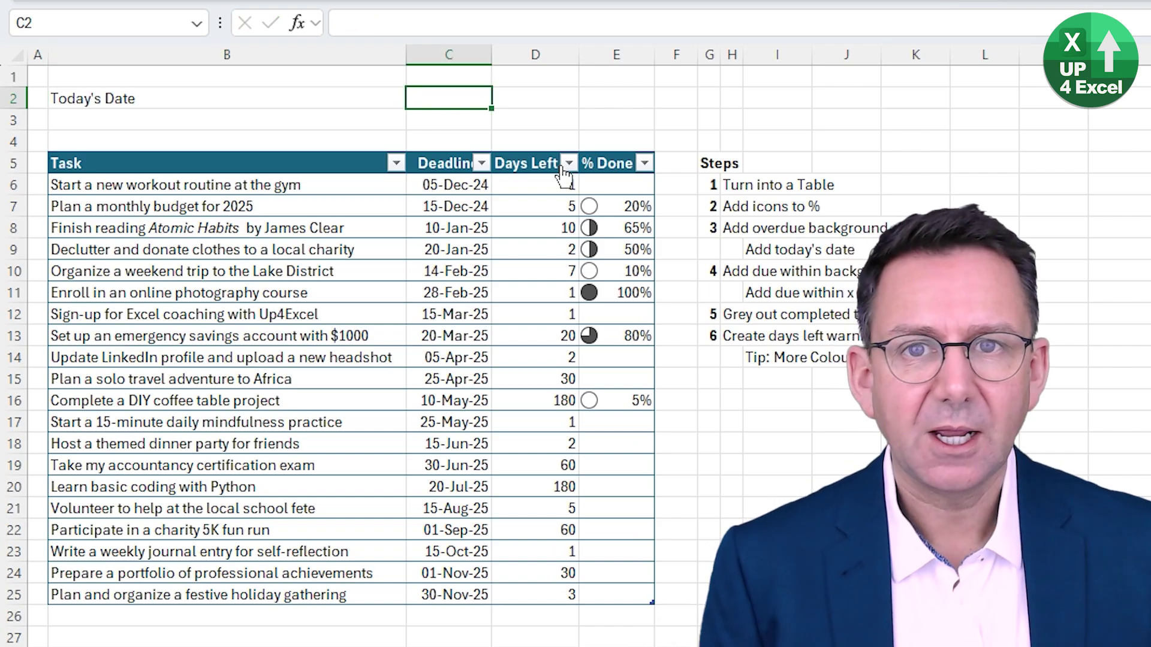
pyautogui.write('=t')
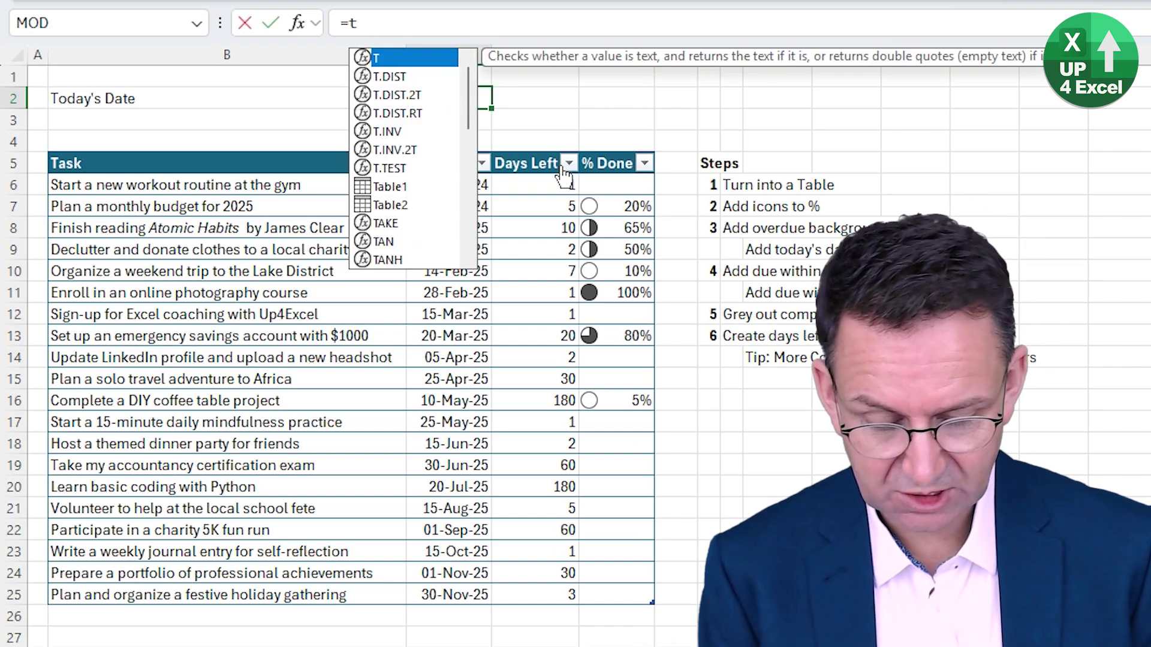
pyautogui.write('oday')
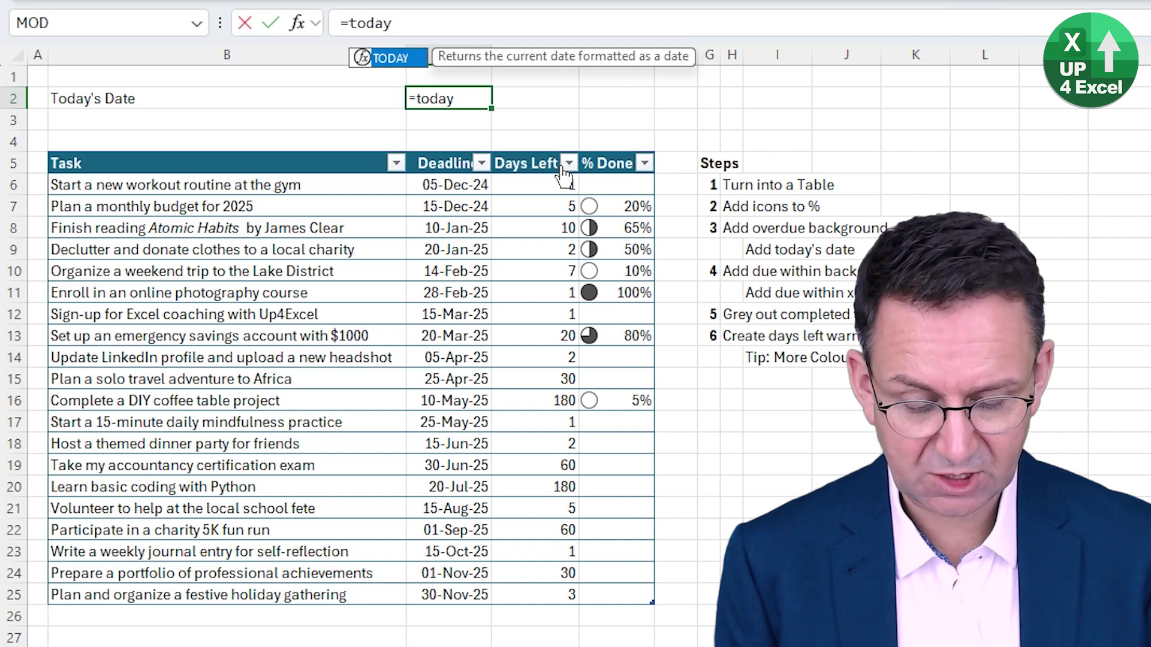
pyautogui.write('()')
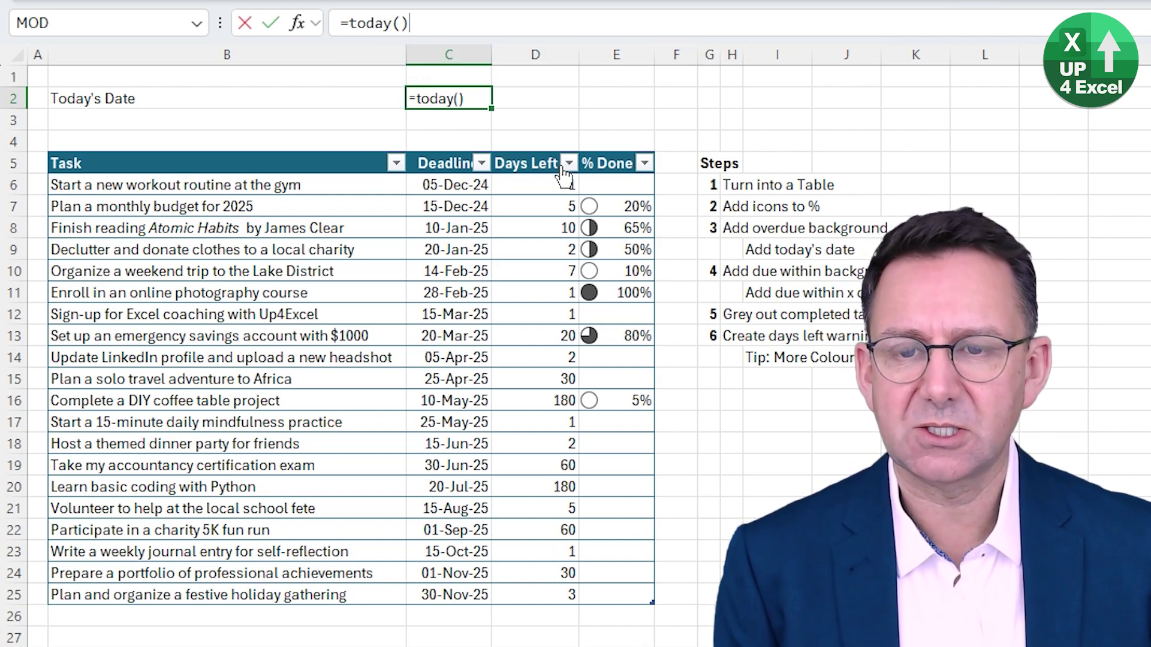
pyautogui.press('Return')
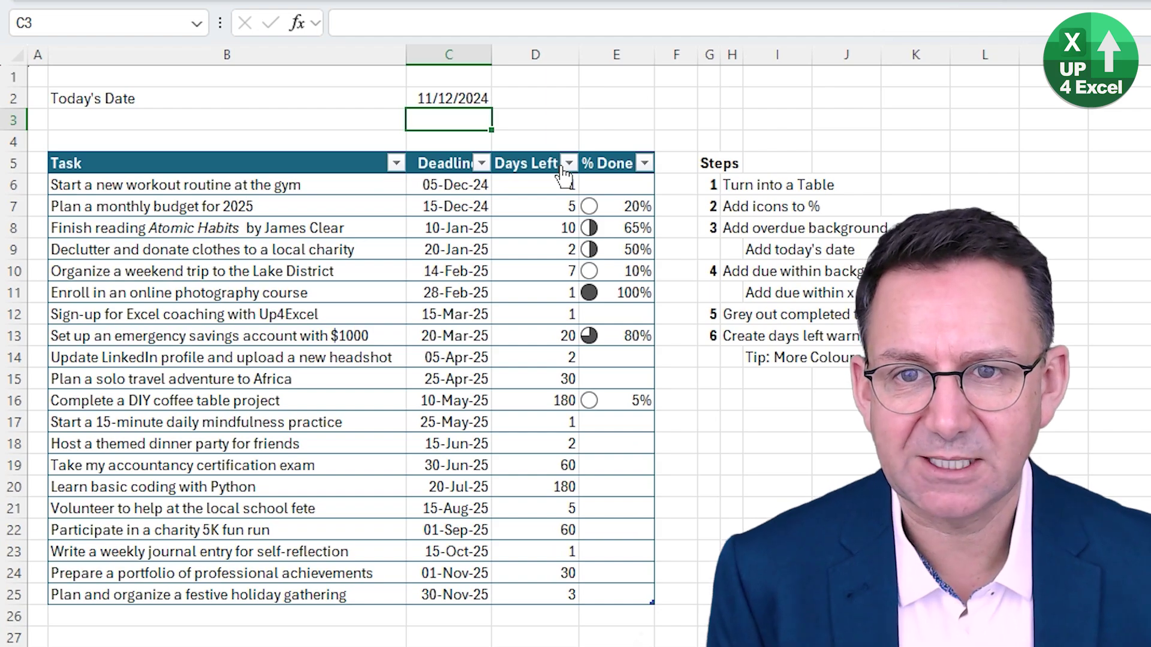
# Change C2 to =TODAY()+28 and format it as a dd-mmm-yy date
pyautogui.press('Up')
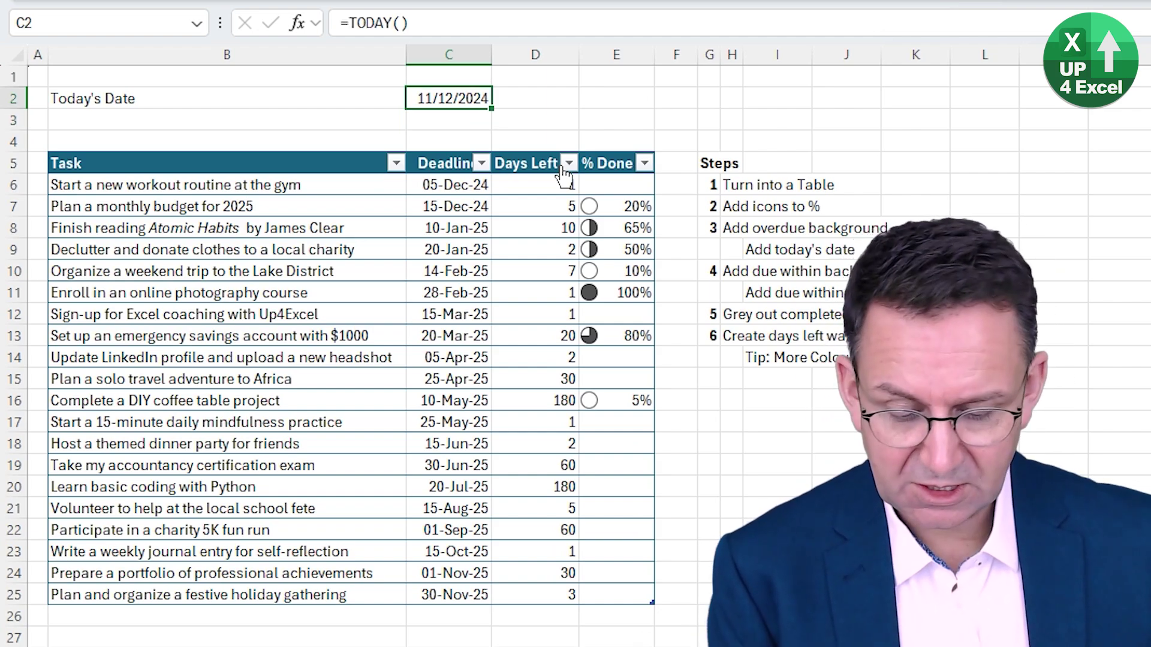
pyautogui.press('F2')
pyautogui.write('+')
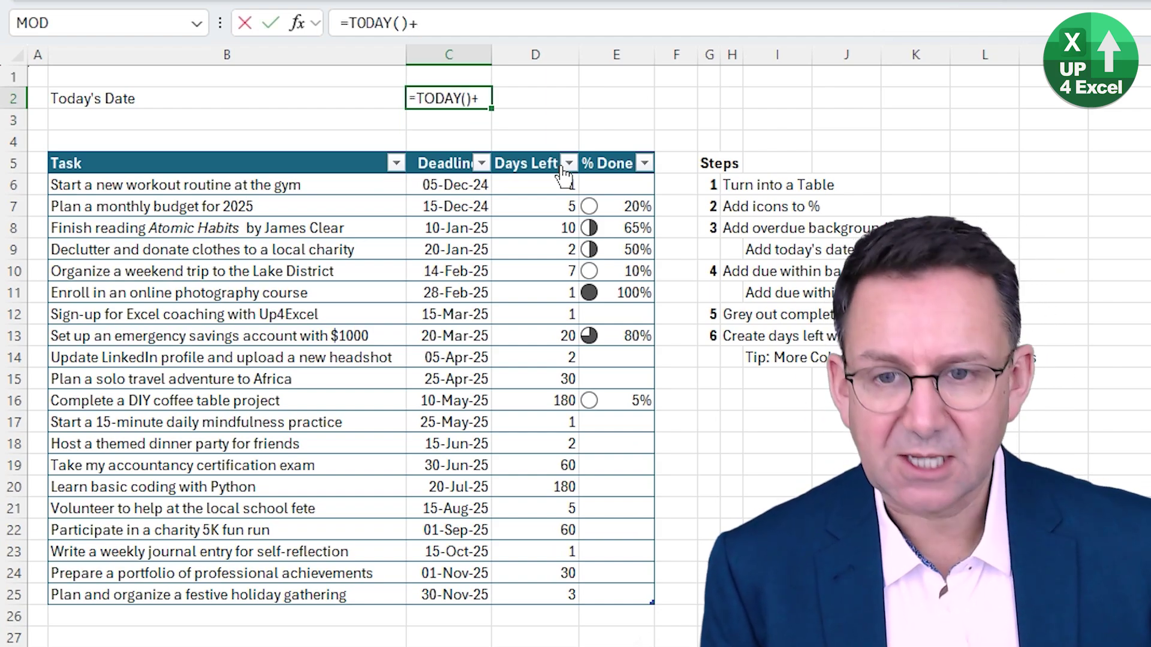
pyautogui.write('28')
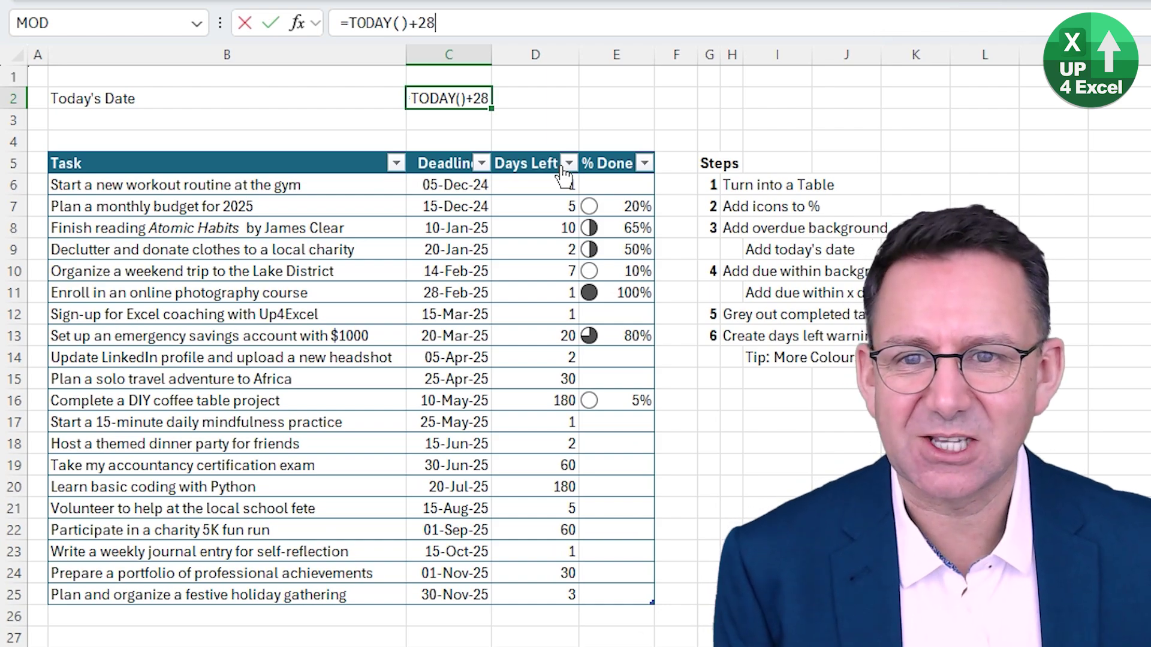
pyautogui.press('Return')
pyautogui.press('Up')
pyautogui.hotkey('ctrl', 'shift', '3')
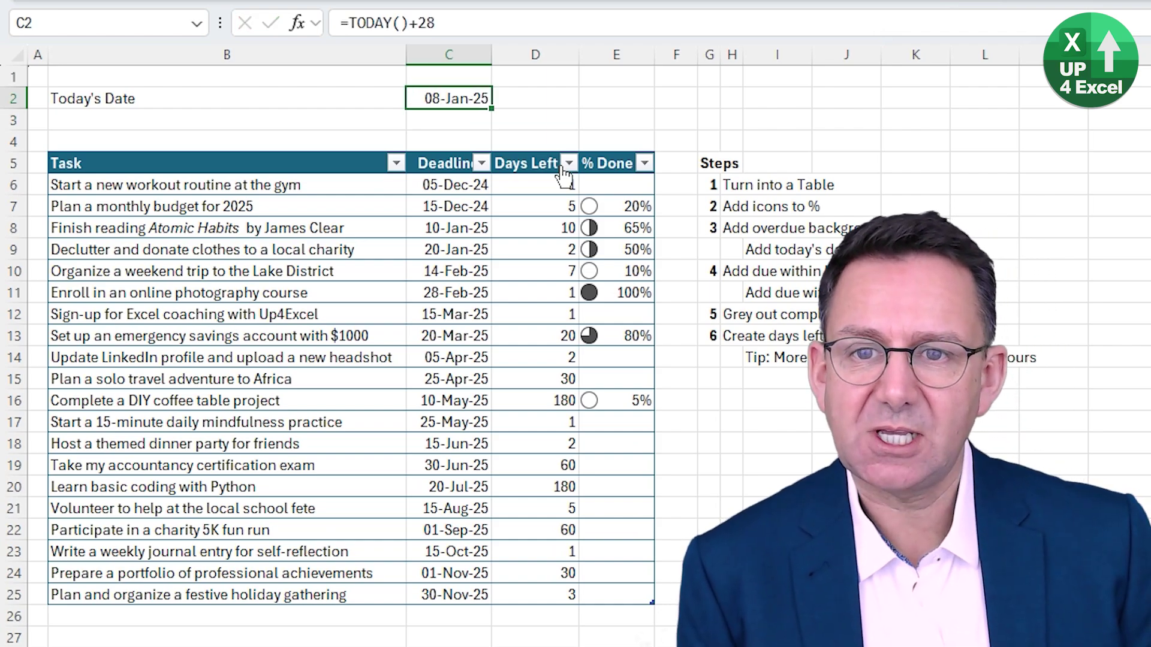
pyautogui.press('Return')
# Bold the Today's Date label, then select the first deadline in C6
pyautogui.press('Up')
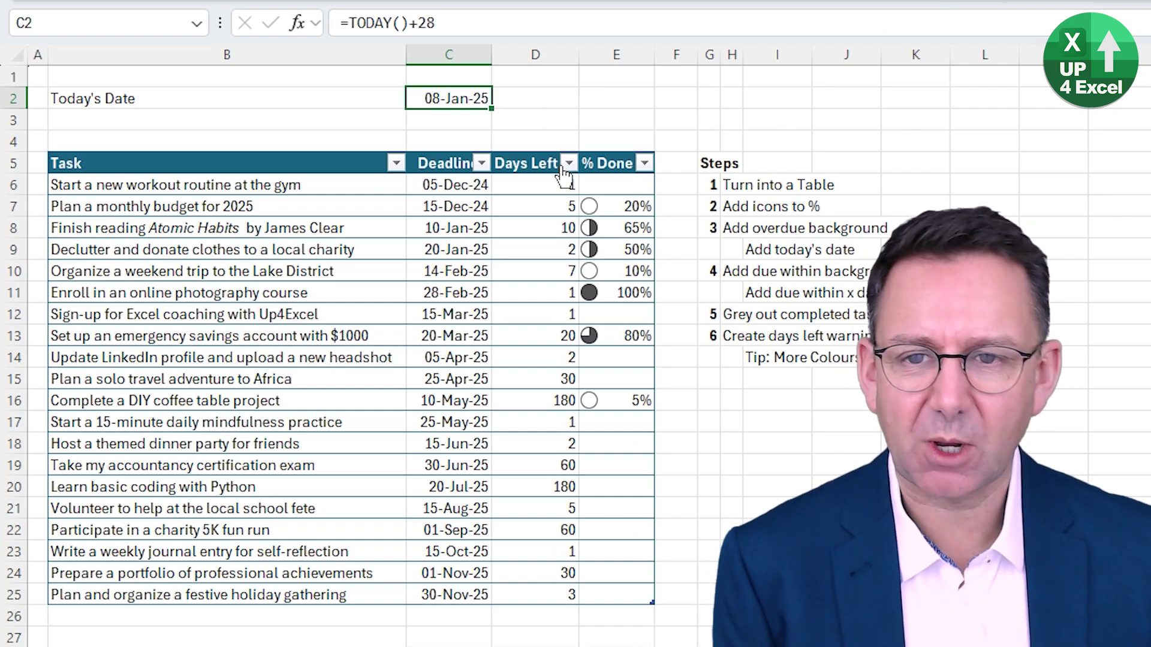
pyautogui.press('Left')
pyautogui.hotkey('ctrl', 'b')
pyautogui.press('Right')
pyautogui.press('Down')
pyautogui.press('Down')
pyautogui.press('Down')
pyautogui.press('Down')
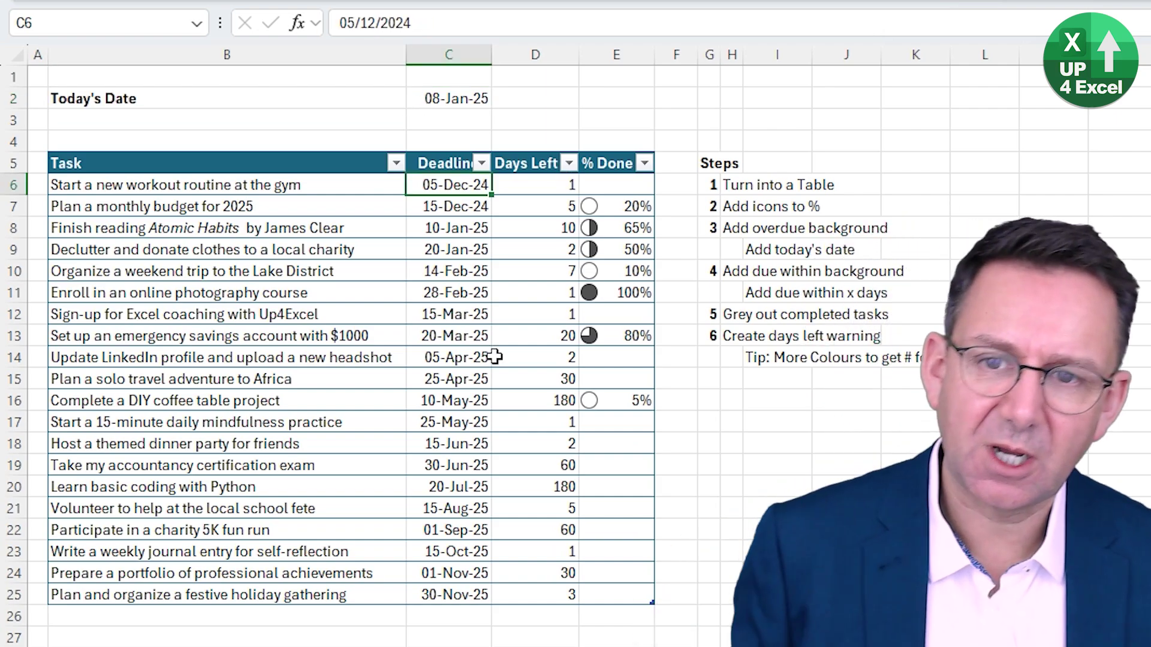
# Add a Less Than $C$2 rule to C6 with light red fill and dark red text
pyautogui.click(1014, 0)
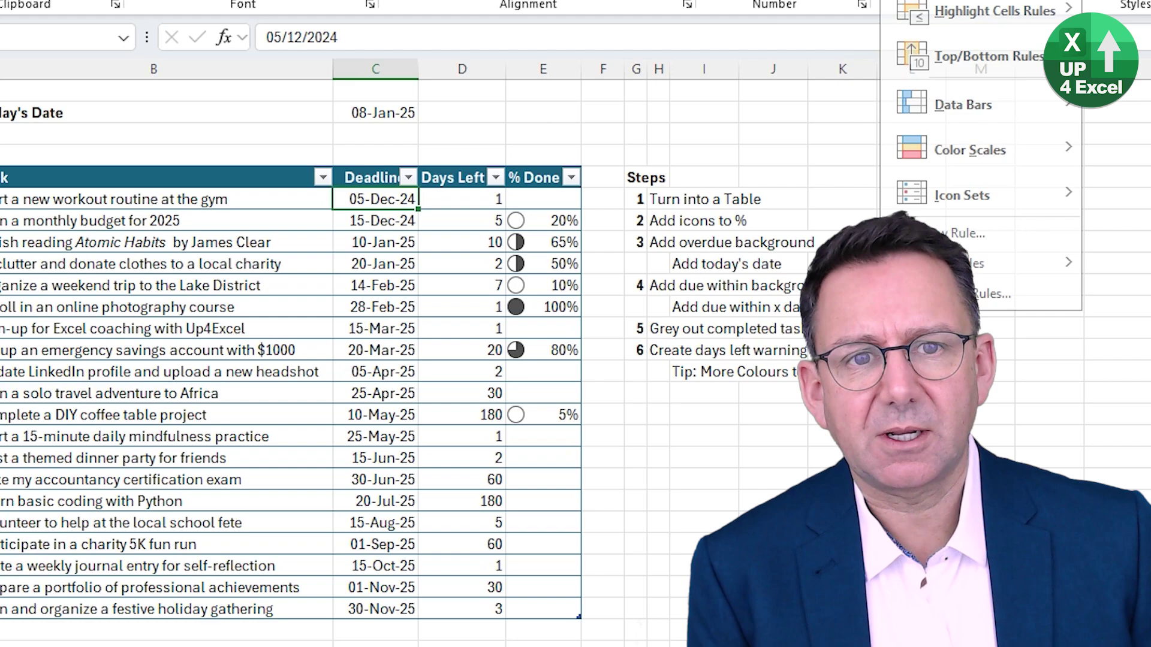
pyautogui.moveTo(357, 155)
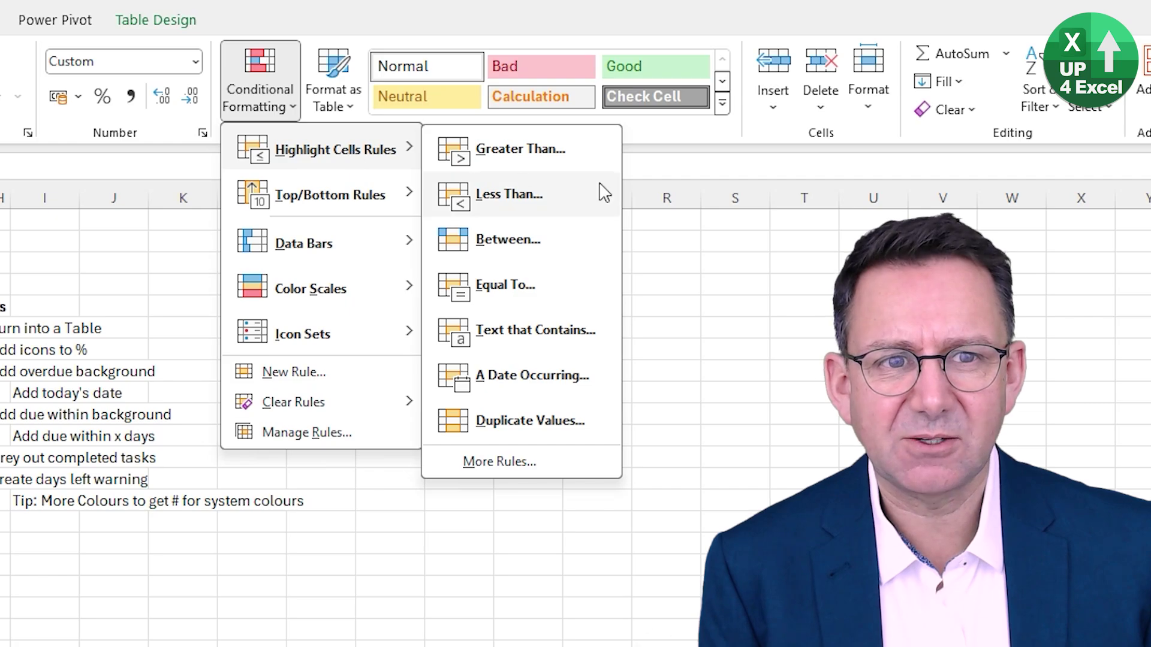
pyautogui.click(555, 204)
pyautogui.click(234, 461)
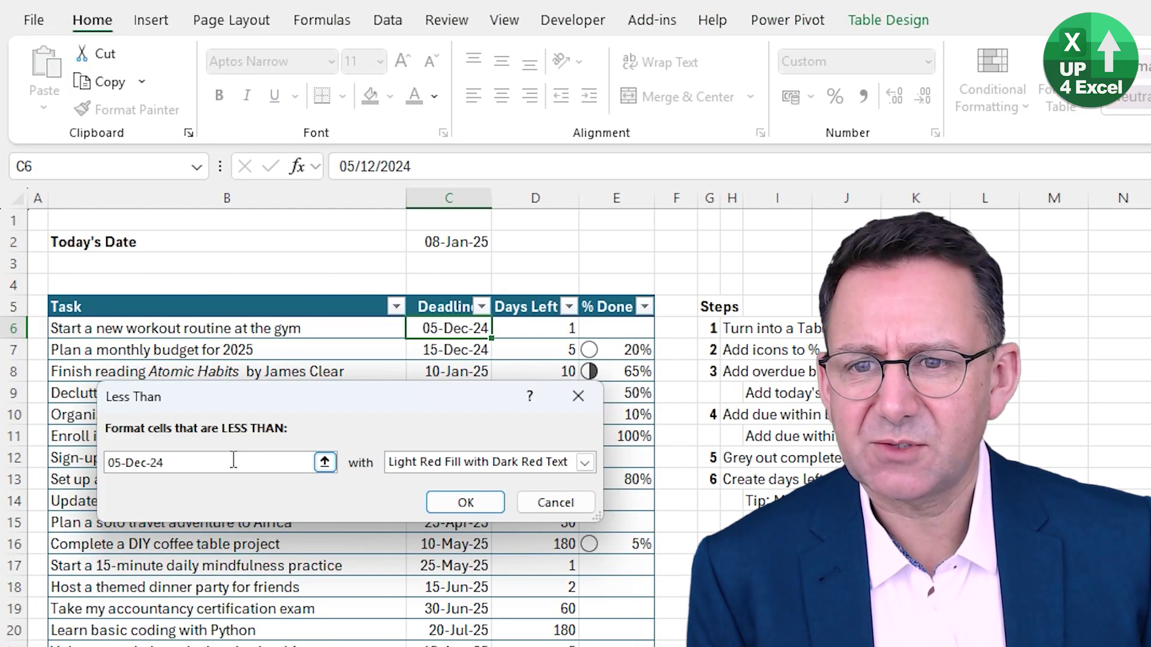
pyautogui.moveTo(233, 460); pyautogui.dragTo(87, 460)
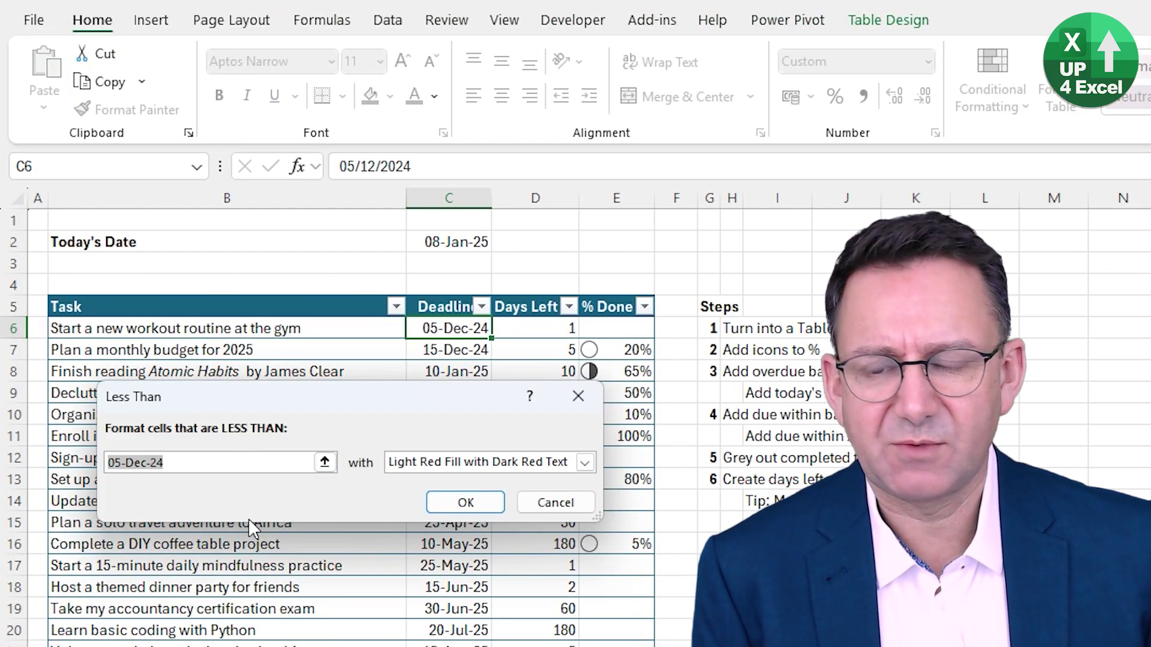
pyautogui.press('BackSpace')
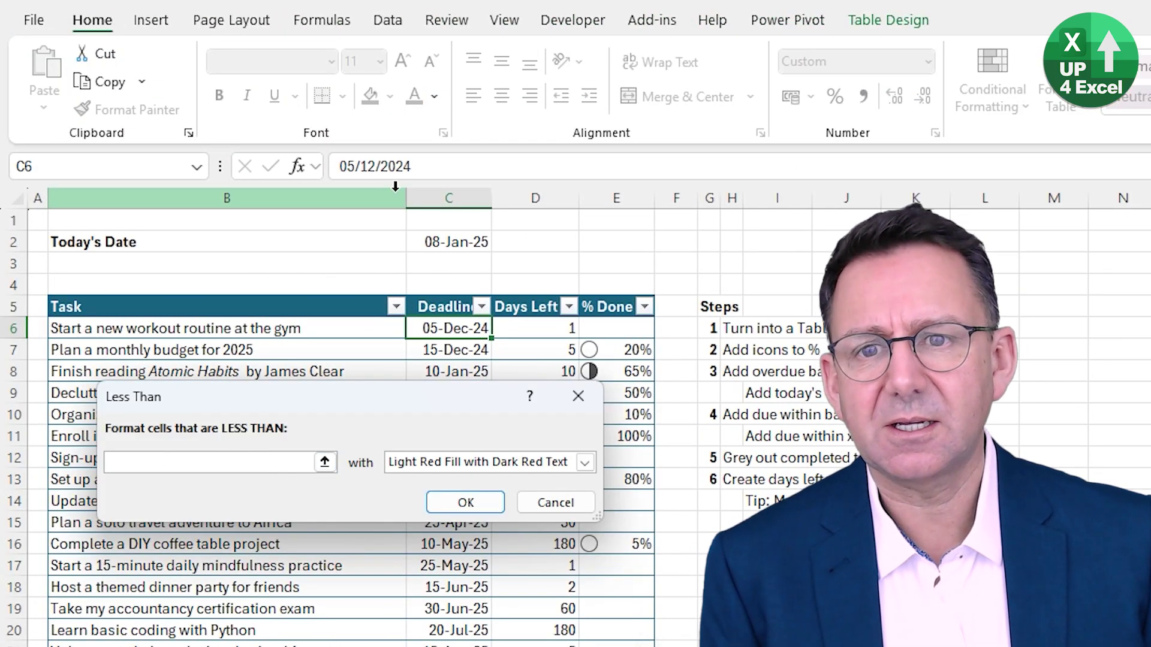
pyautogui.click(430, 243)
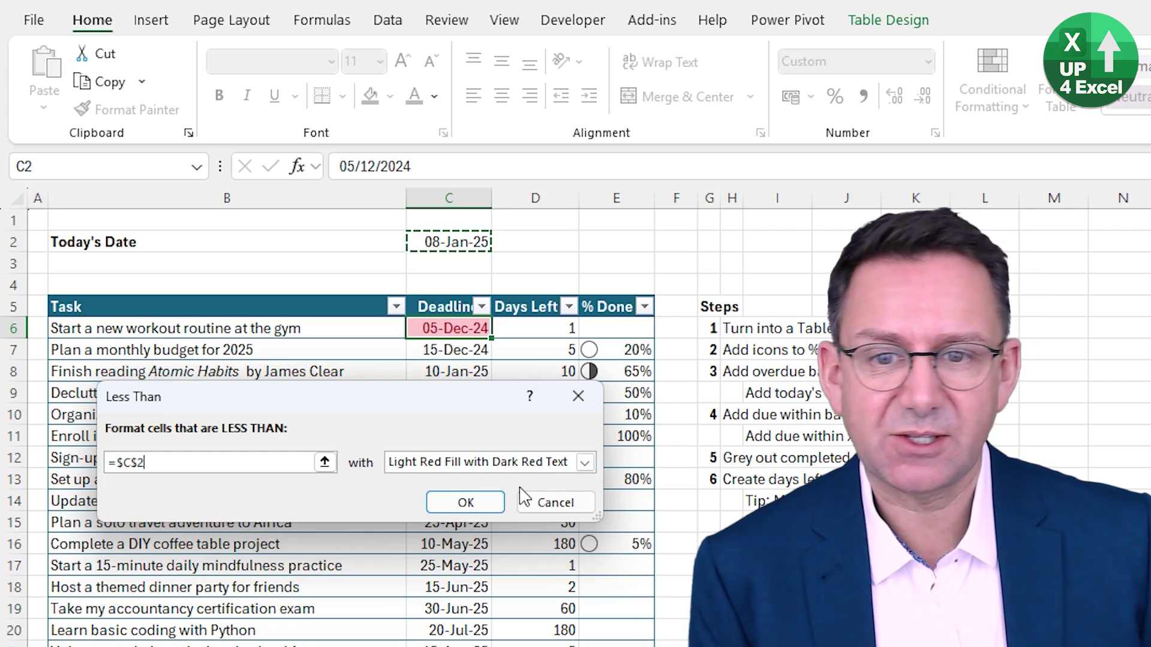
pyautogui.click(483, 505)
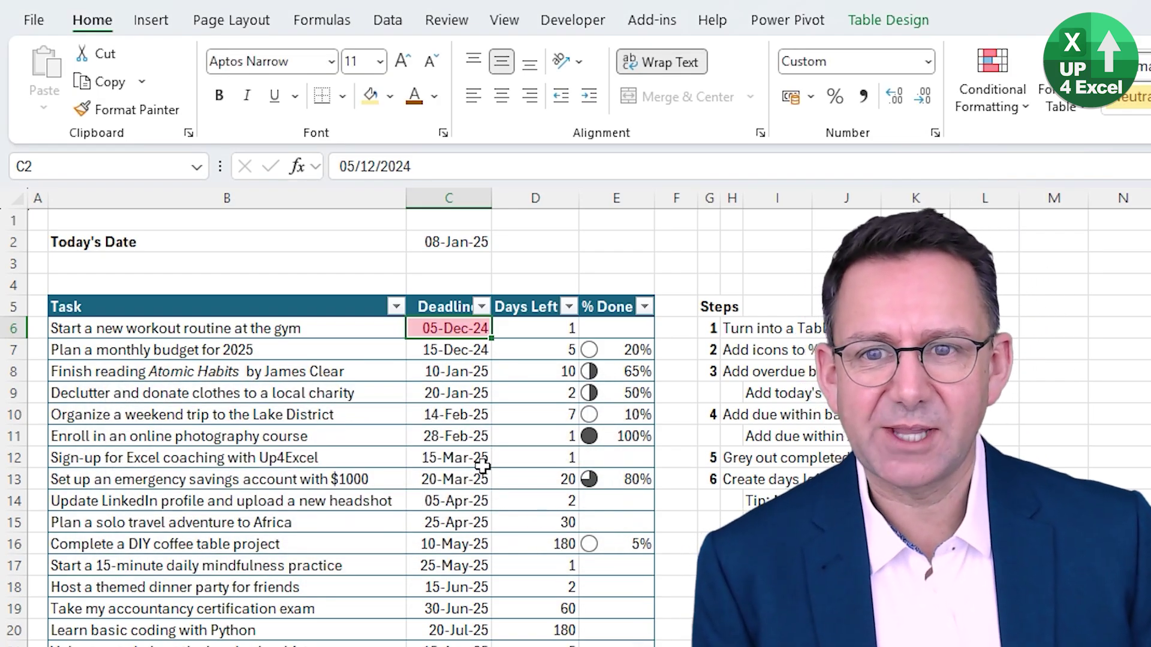
# Widen the overdue rule's range to =$C$6:$C$25 in the rules manager
pyautogui.click(464, 353)
pyautogui.click(450, 327)
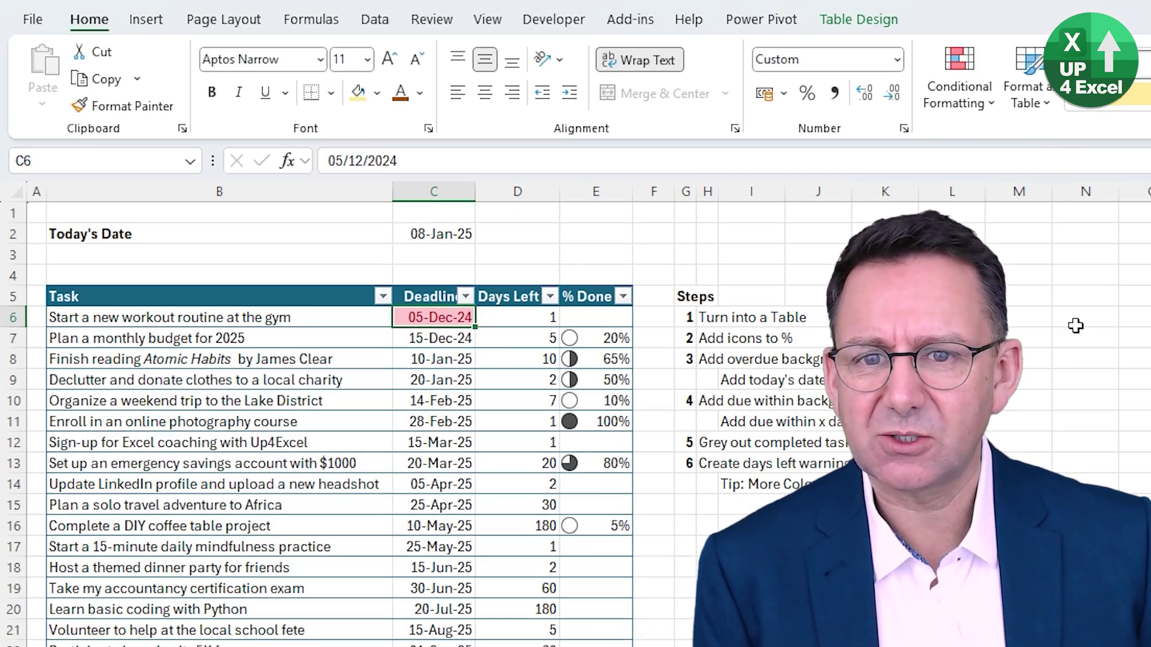
pyautogui.click(958, 78)
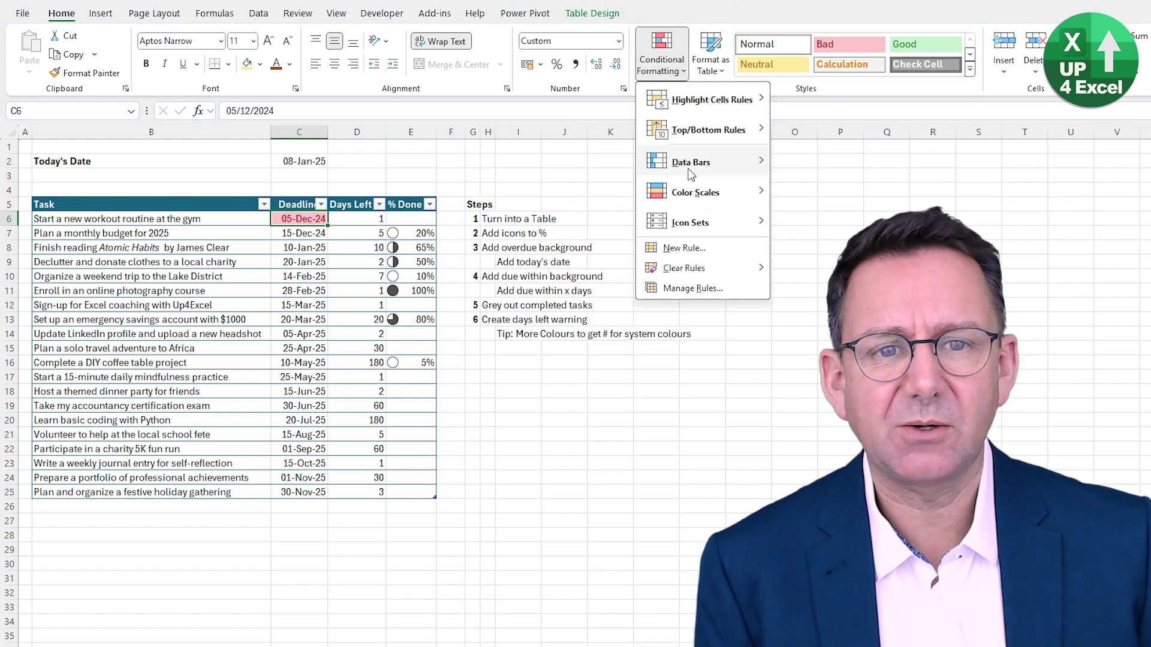
pyautogui.click(692, 289)
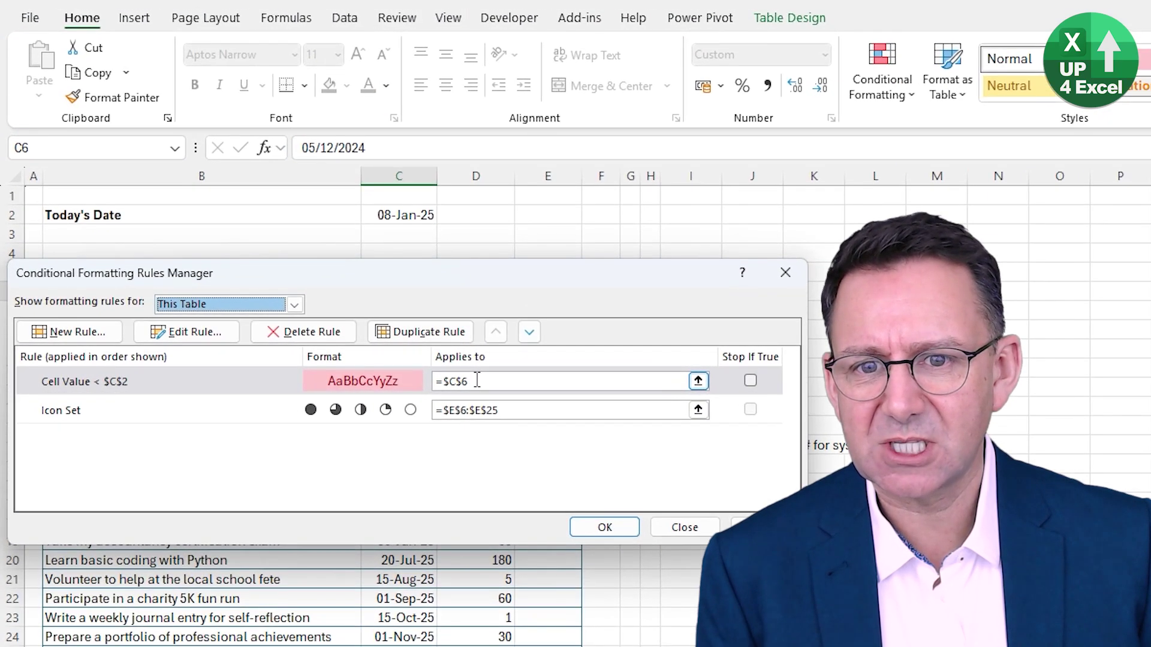
pyautogui.moveTo(495, 280); pyautogui.dragTo(501, 362)
pyautogui.write(':$C$25')
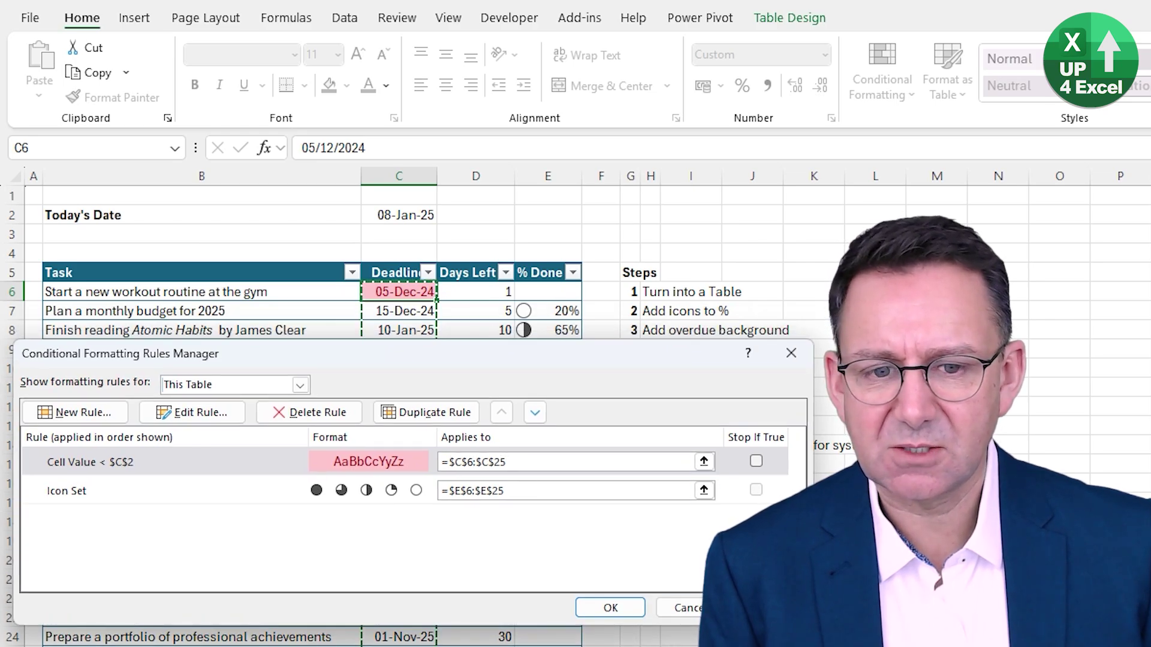
pyautogui.click(749, 607)
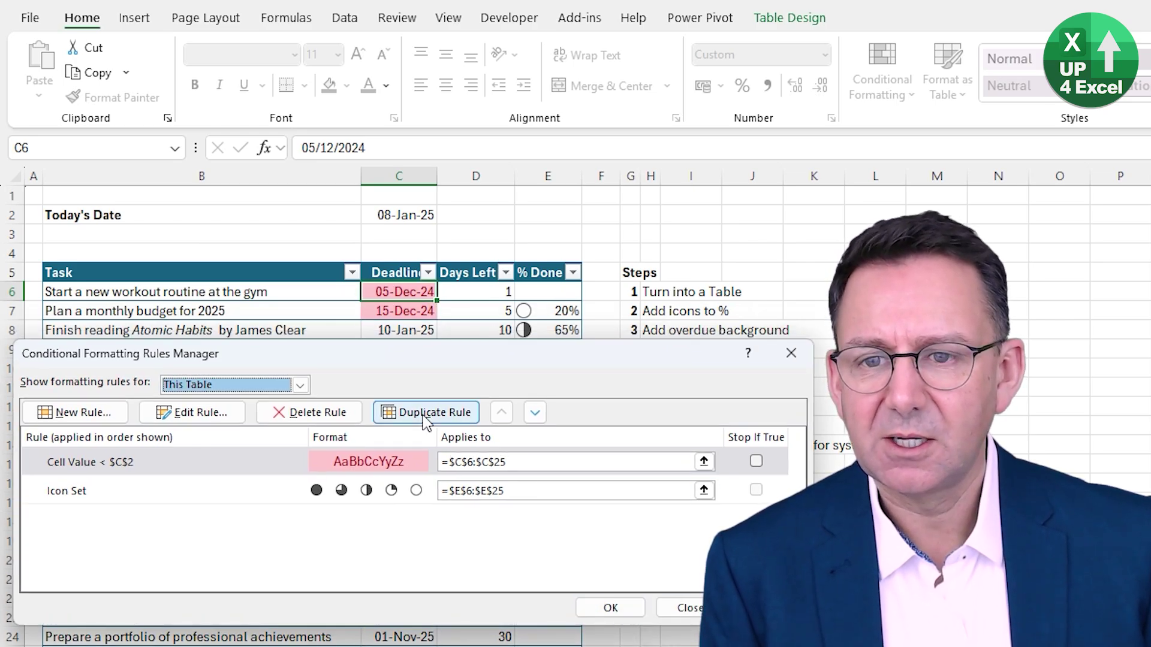
pyautogui.click(610, 608)
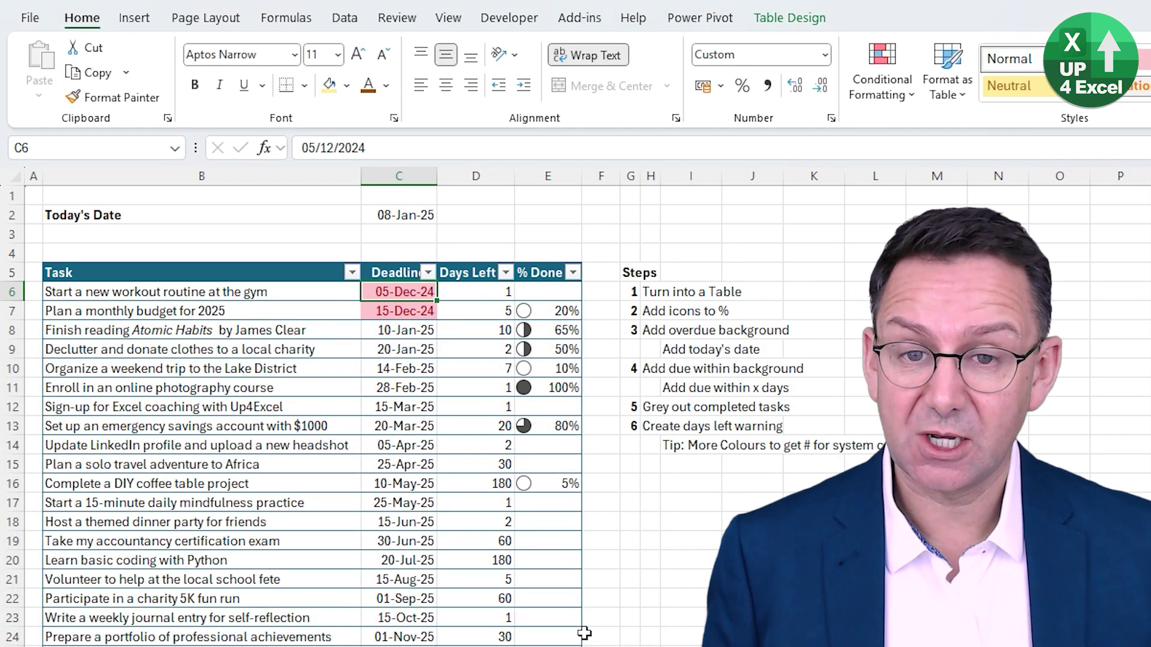
# Test the rule by adding +28 to C2's formula, then remove it again
pyautogui.click(381, 215)
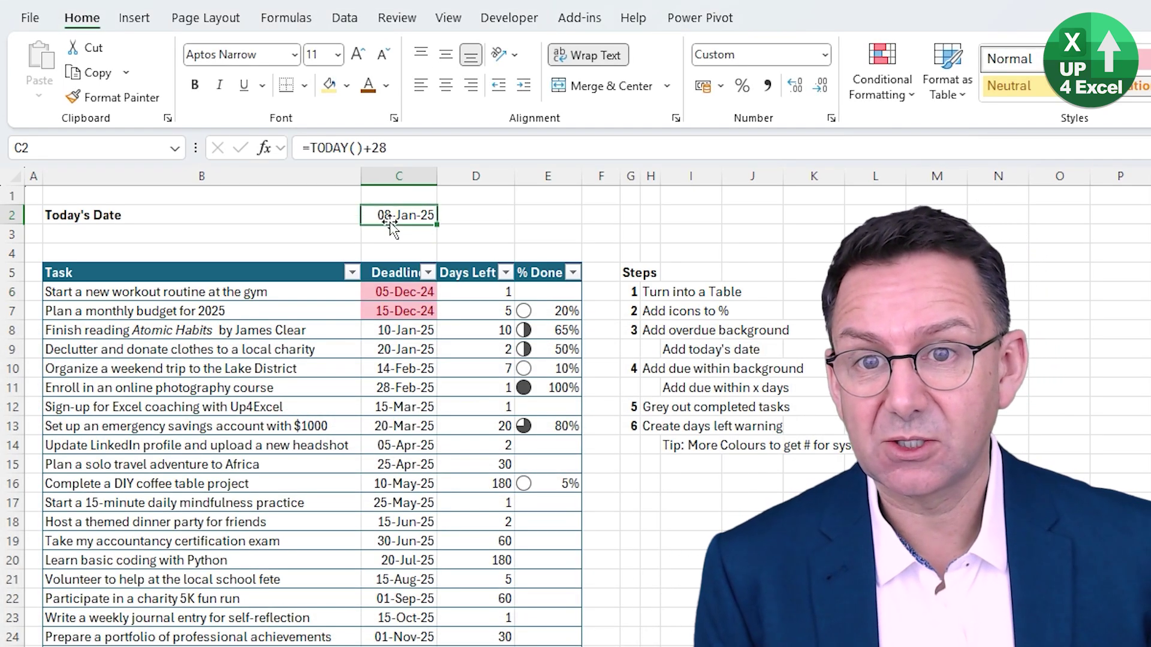
pyautogui.click(671, 140)
pyautogui.write('+28')
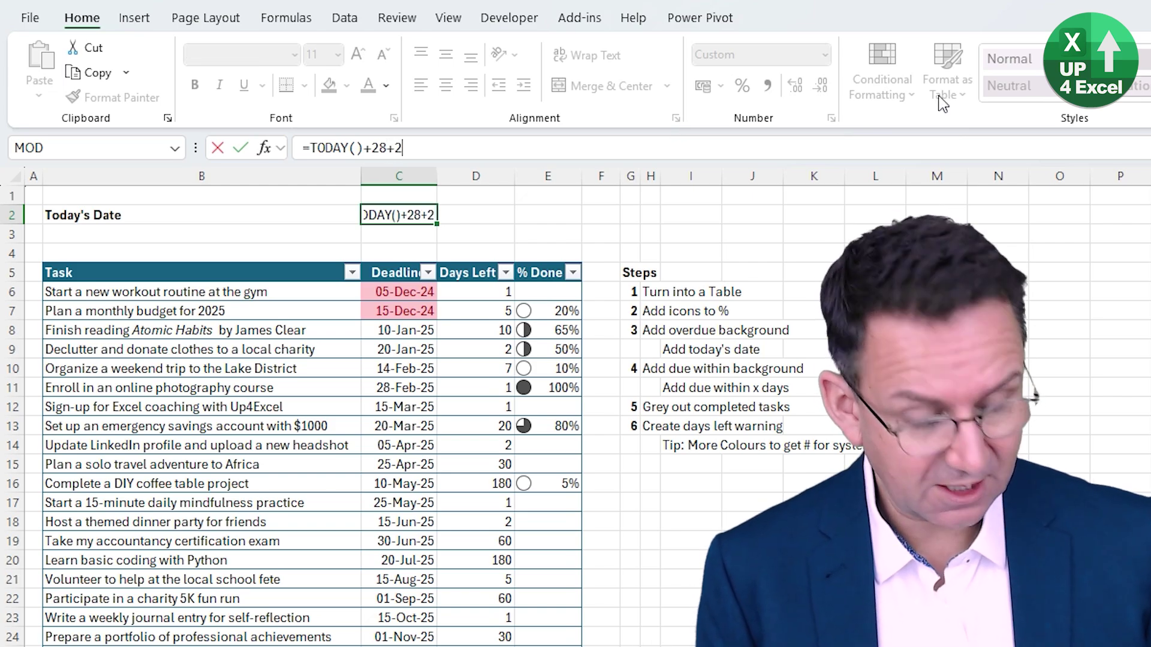
pyautogui.press('Return')
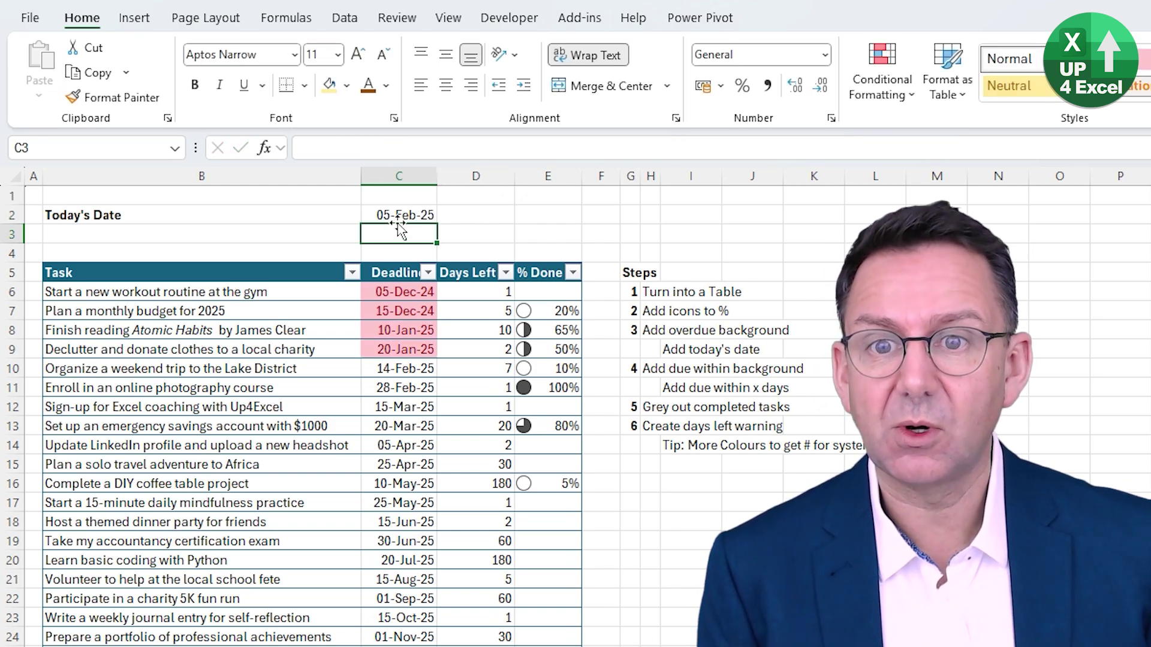
pyautogui.click(411, 215)
pyautogui.moveTo(387, 148); pyautogui.dragTo(535, 154)
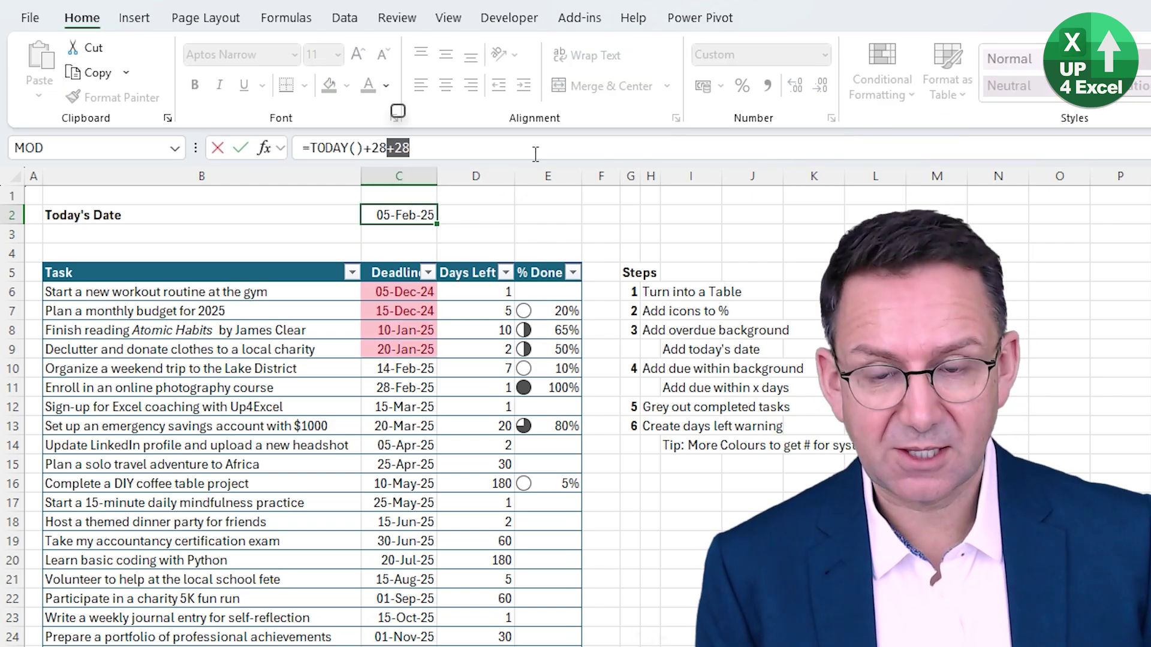
pyautogui.press('BackSpace')
pyautogui.press('Return')
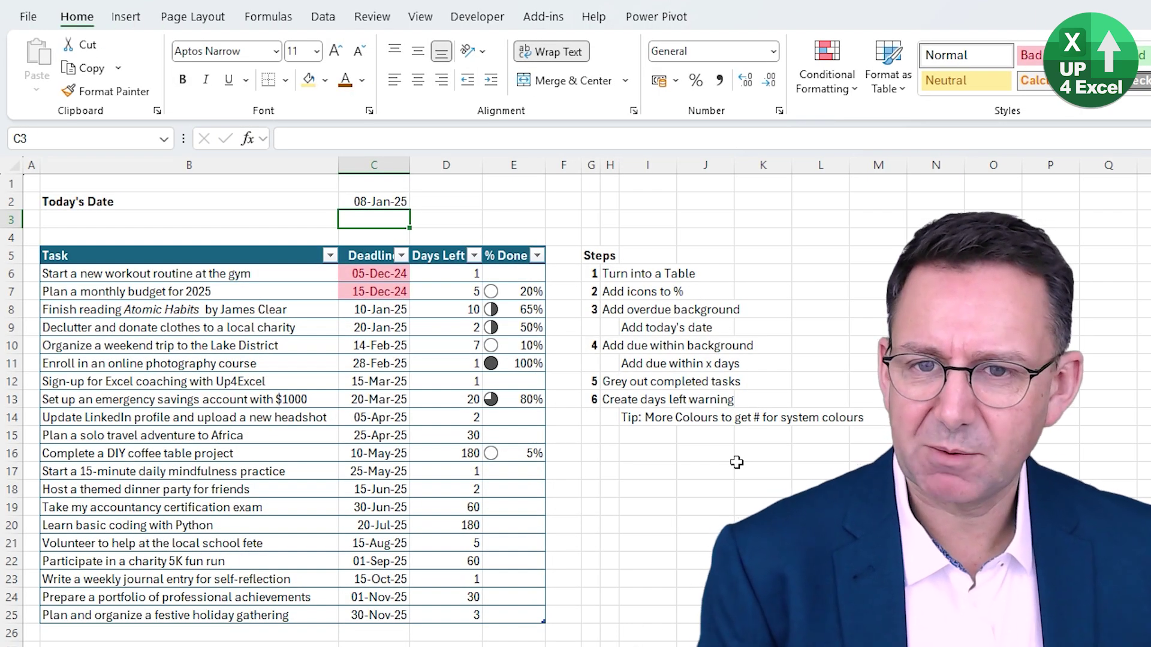
# Label cell B3 'Highlight Within X Days'
pyautogui.click(271, 220)
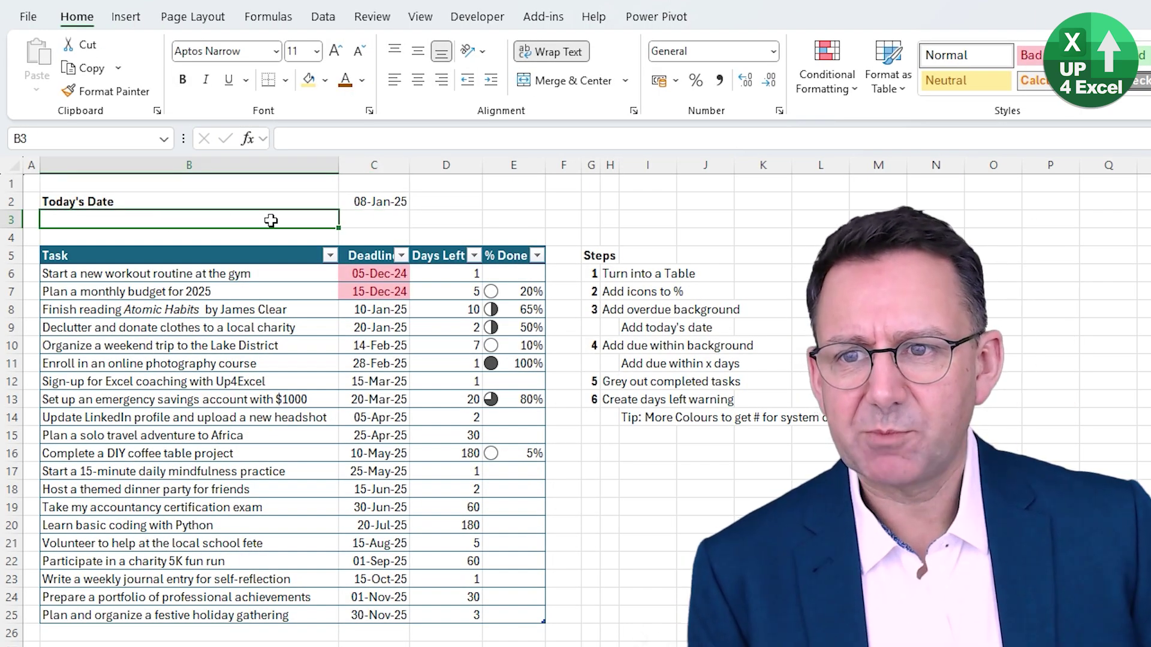
pyautogui.write('Highlight Within X Days#')
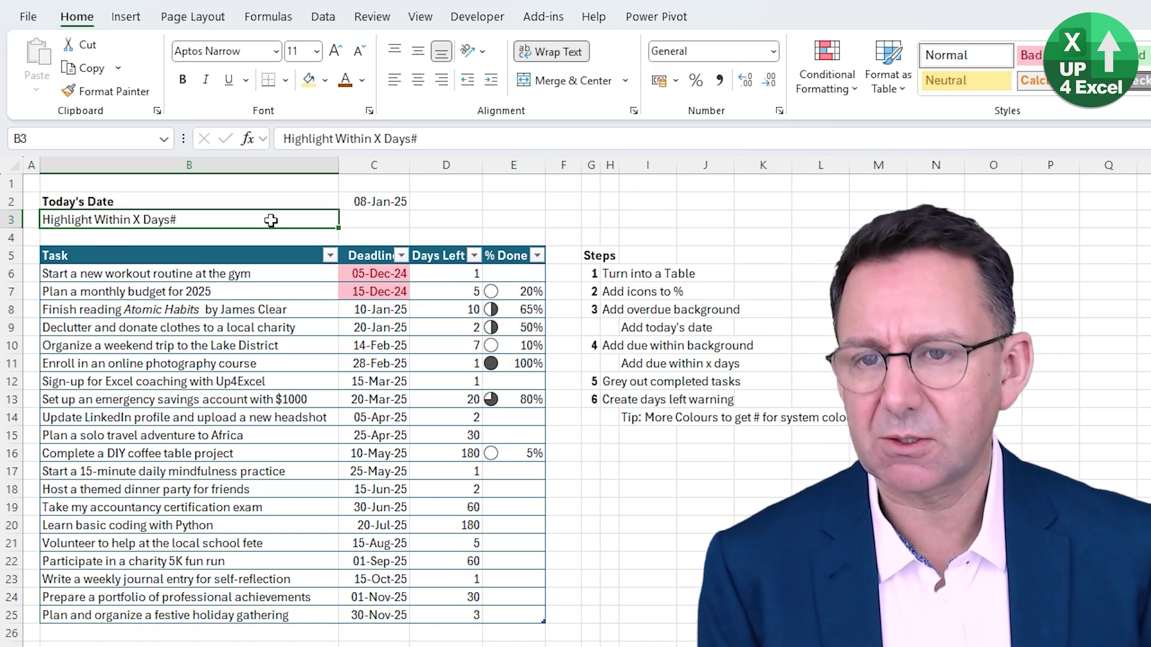
pyautogui.press('Return')
# Enter 28 as the day window in C3, then select the 10-Jan-25 deadline in C8
pyautogui.press('Up')
pyautogui.press('Right')
pyautogui.write('28')
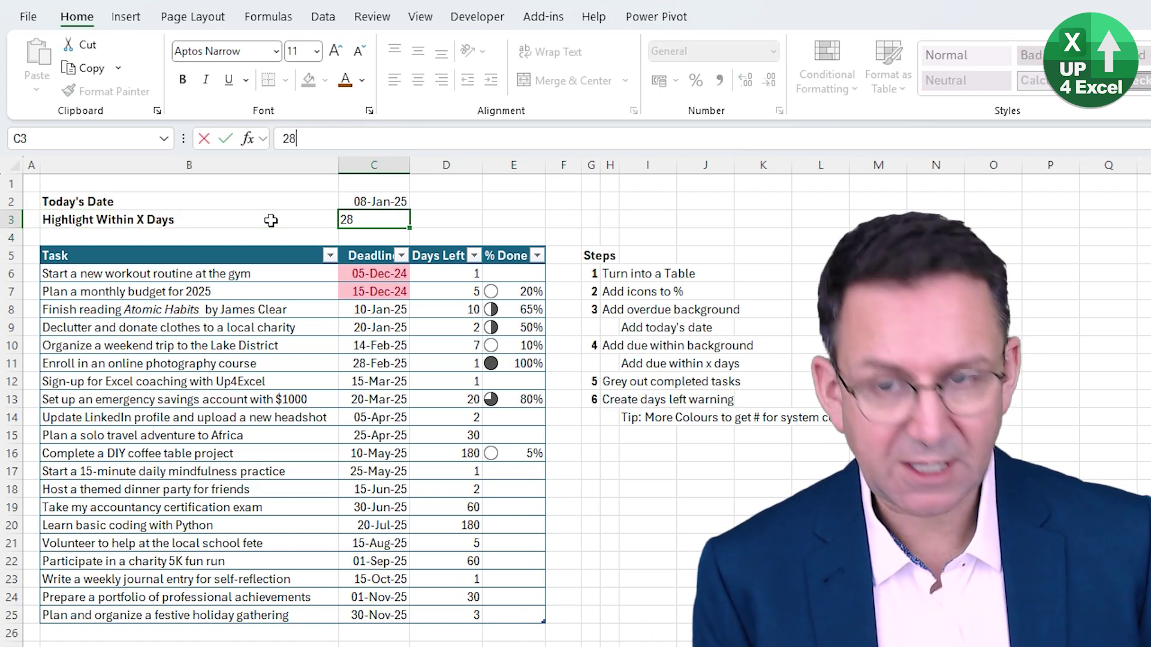
pyautogui.press('Return')
pyautogui.press('Up')
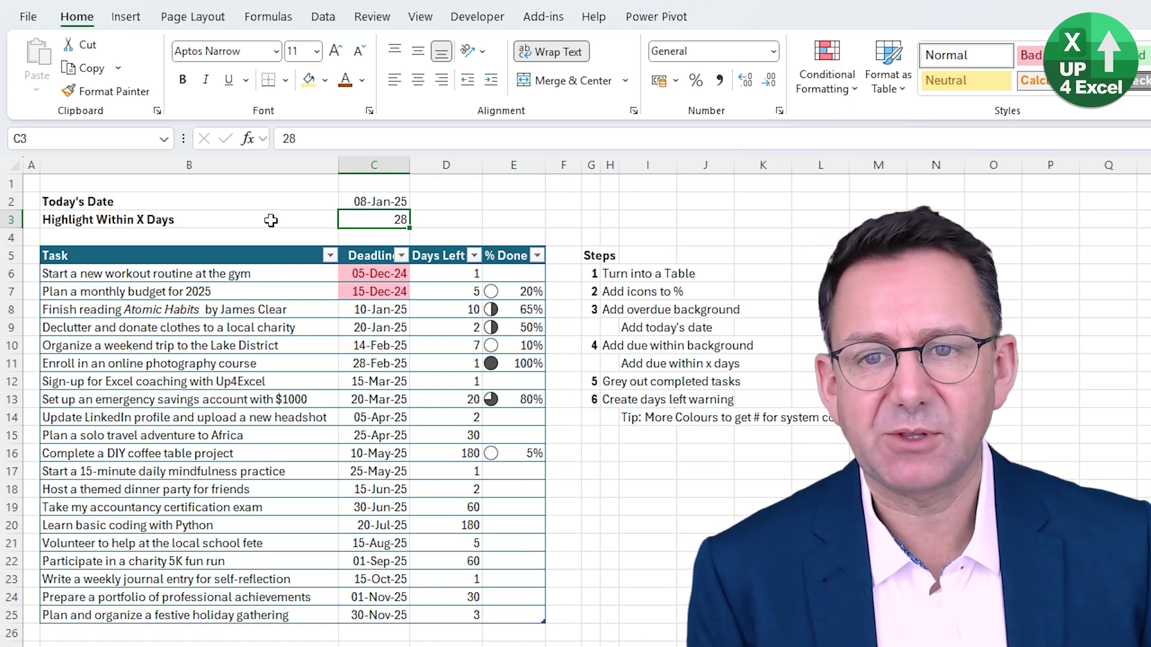
pyautogui.click(399, 323)
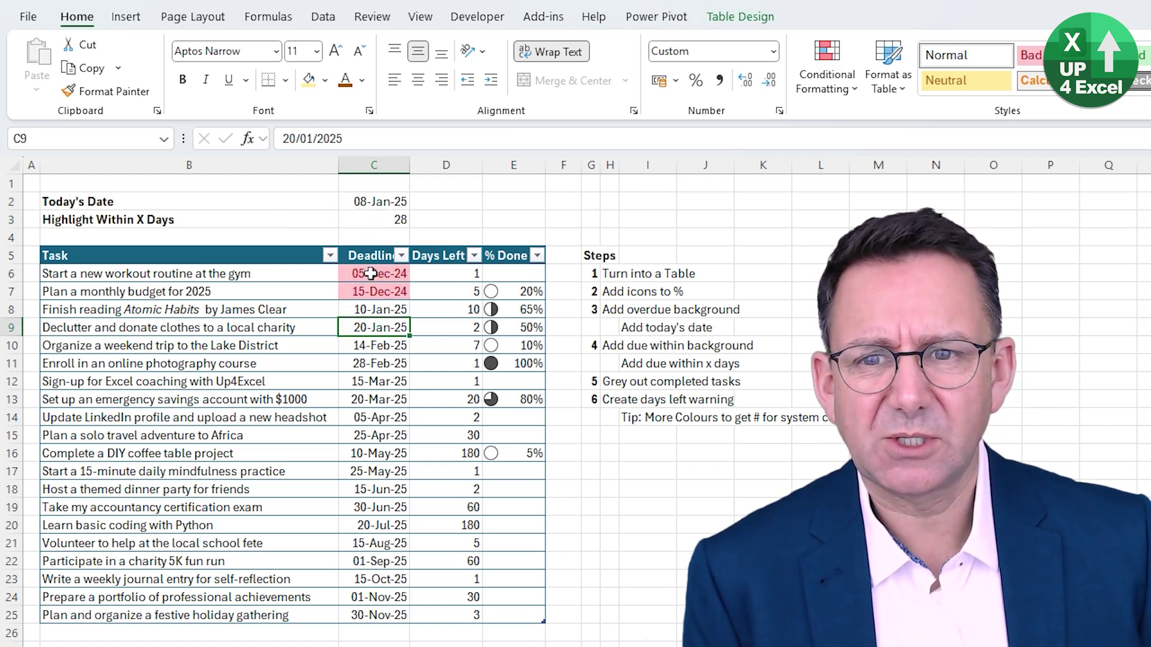
pyautogui.click(385, 303)
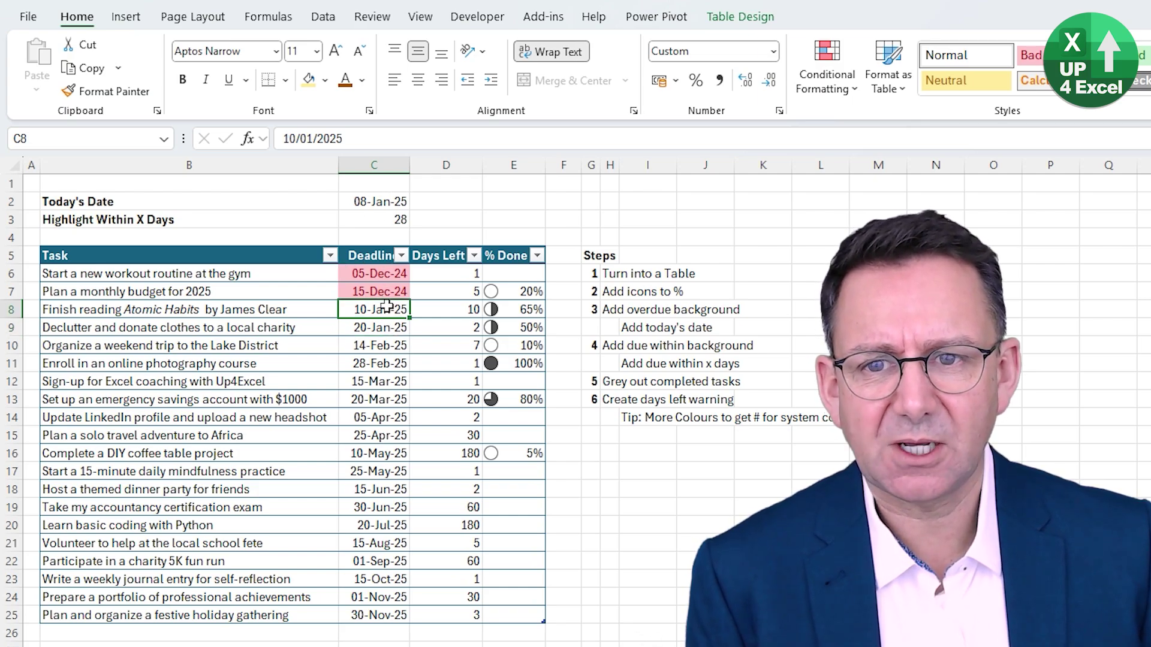
# Add a Less Than =$C$2+$C$3 rule to C8 with yellow fill and dark yellow text
pyautogui.click(828, 84)
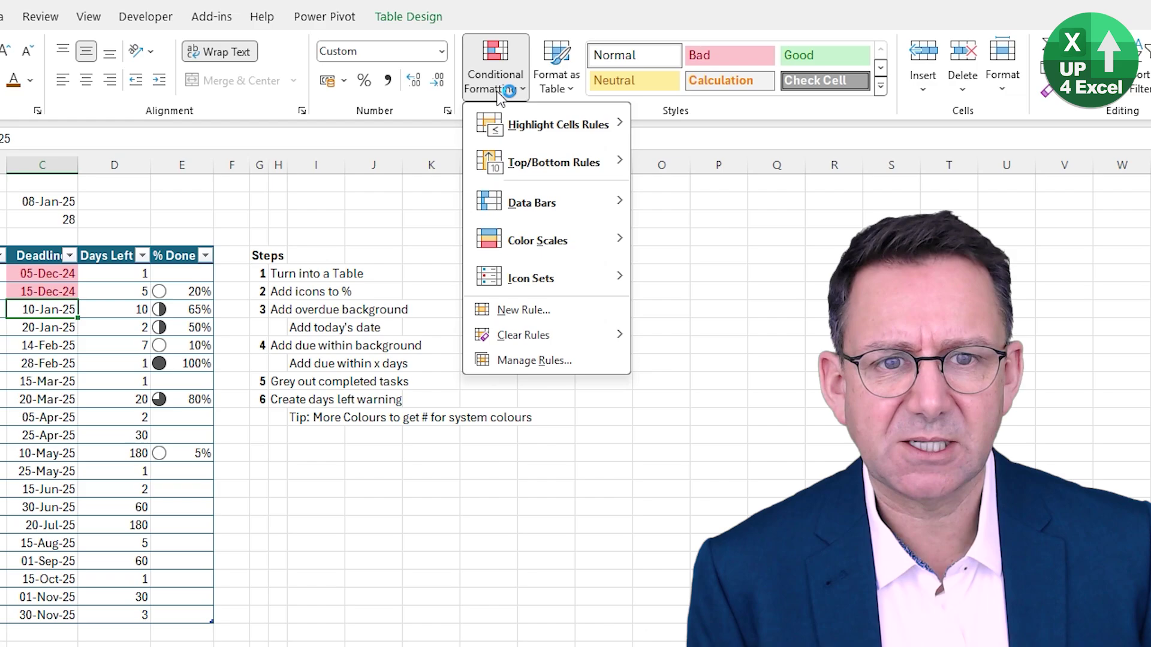
pyautogui.moveTo(558, 124)
pyautogui.click(714, 163)
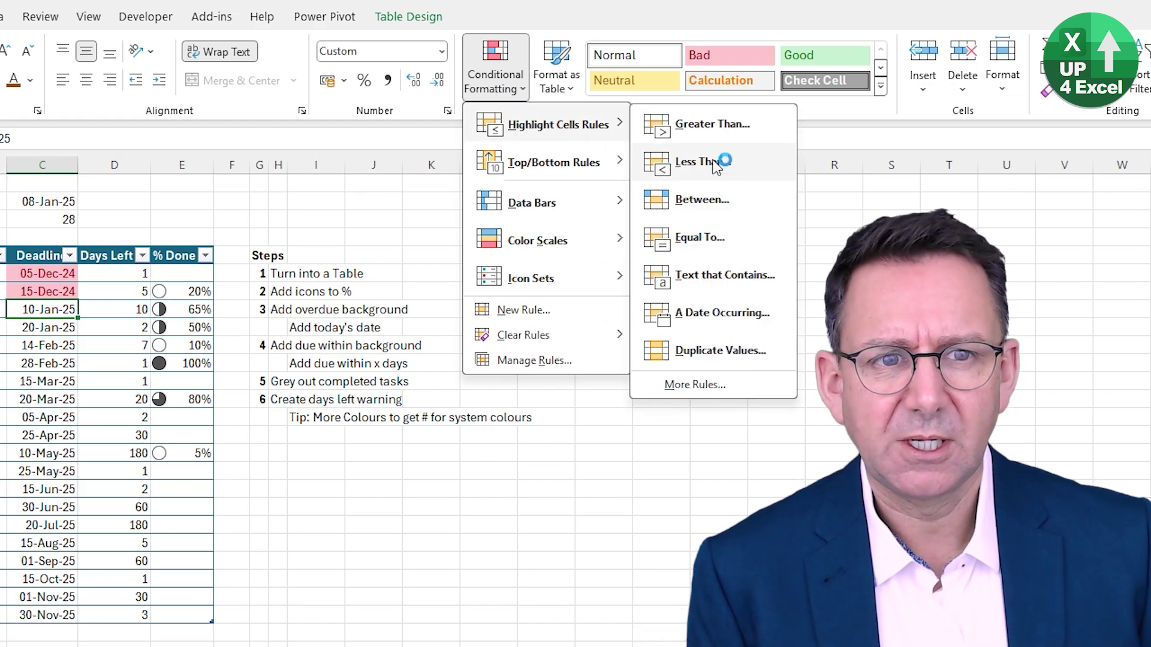
pyautogui.click(702, 161)
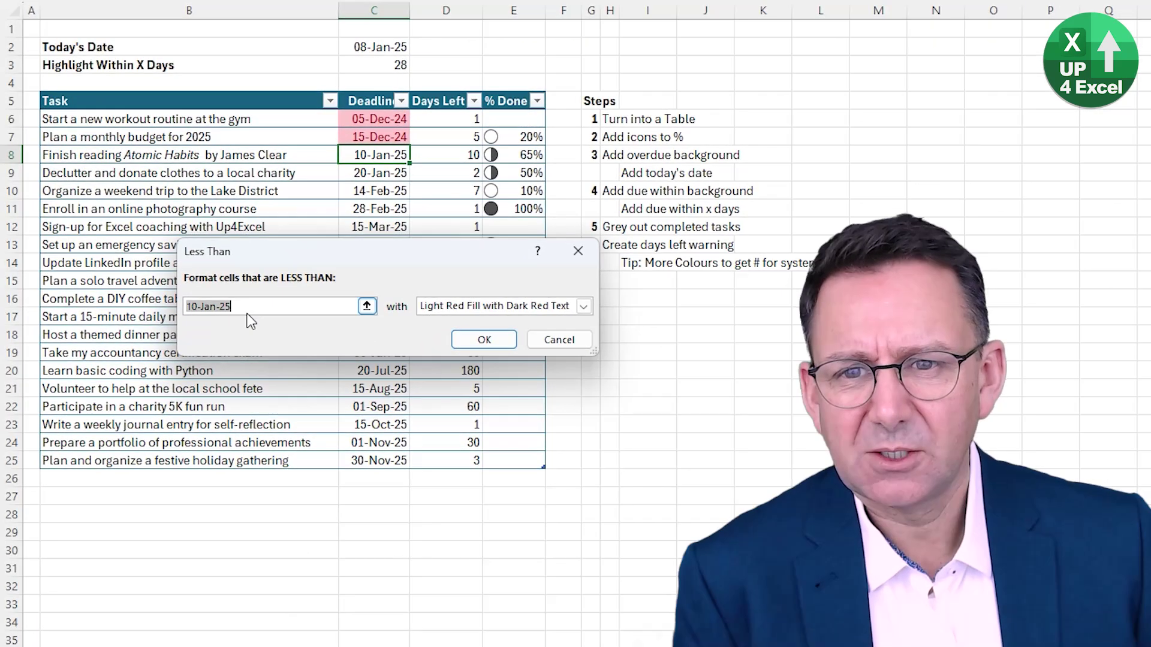
pyautogui.moveTo(255, 307); pyautogui.dragTo(120, 303)
pyautogui.press('Delete')
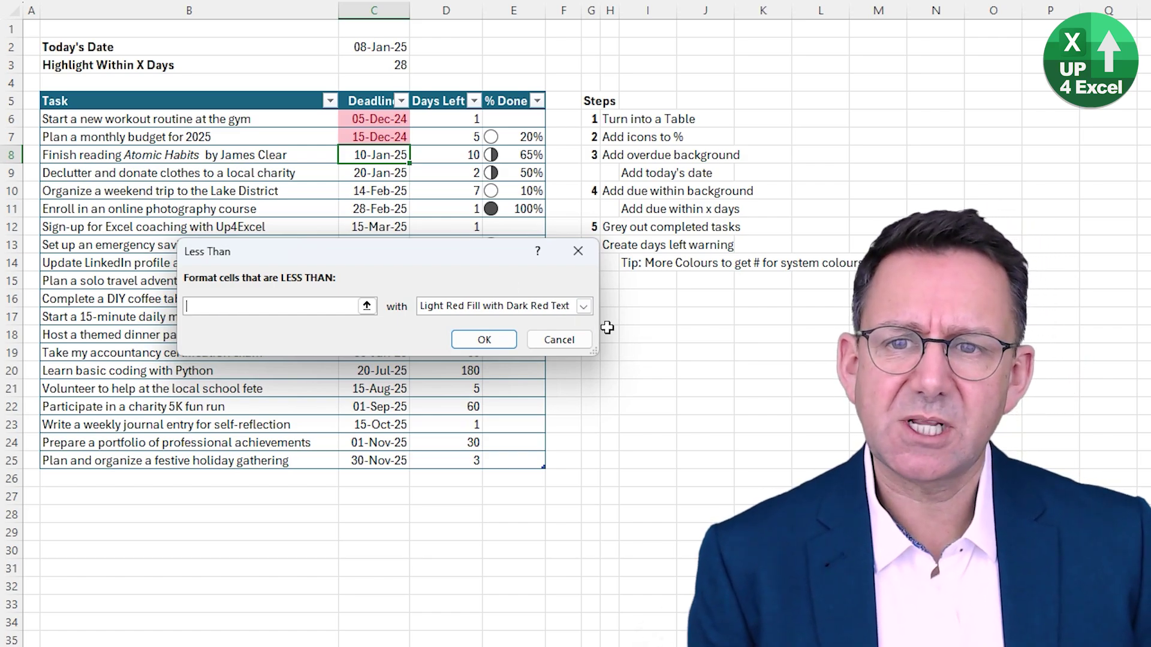
pyautogui.click(386, 46)
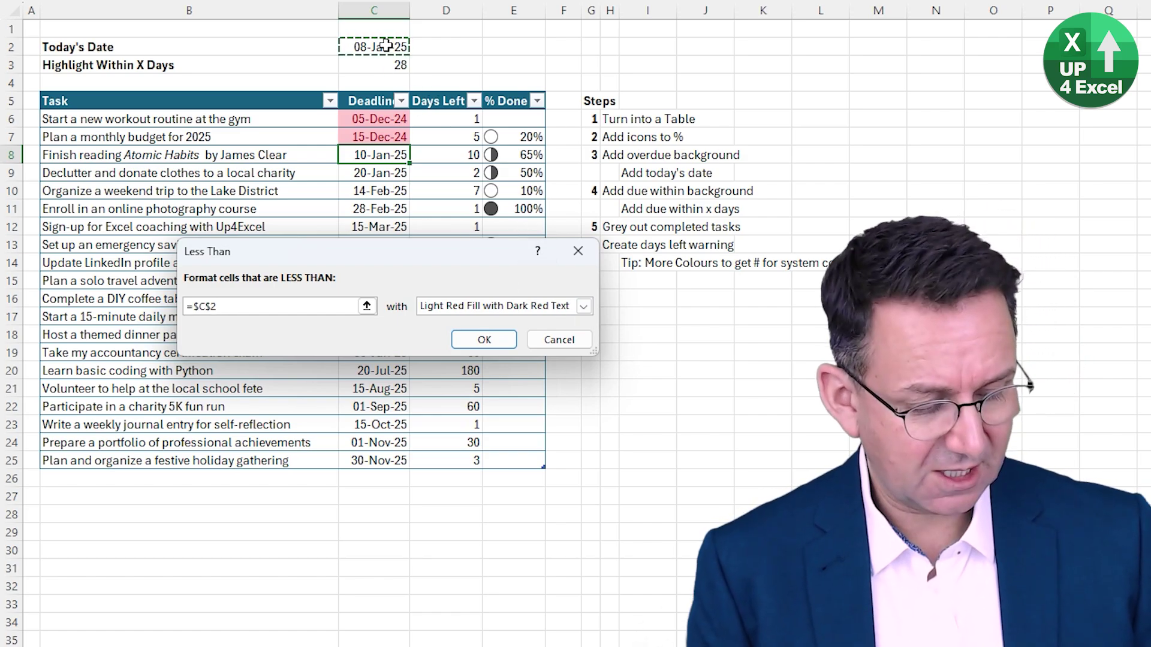
pyautogui.click(382, 64)
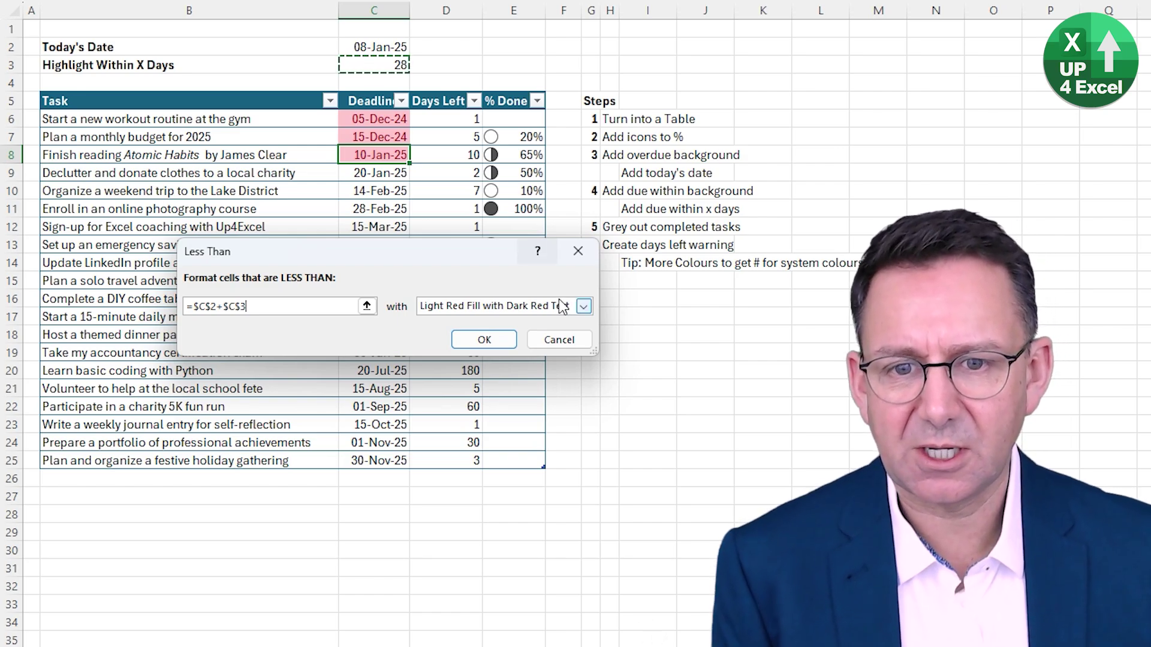
pyautogui.click(583, 306)
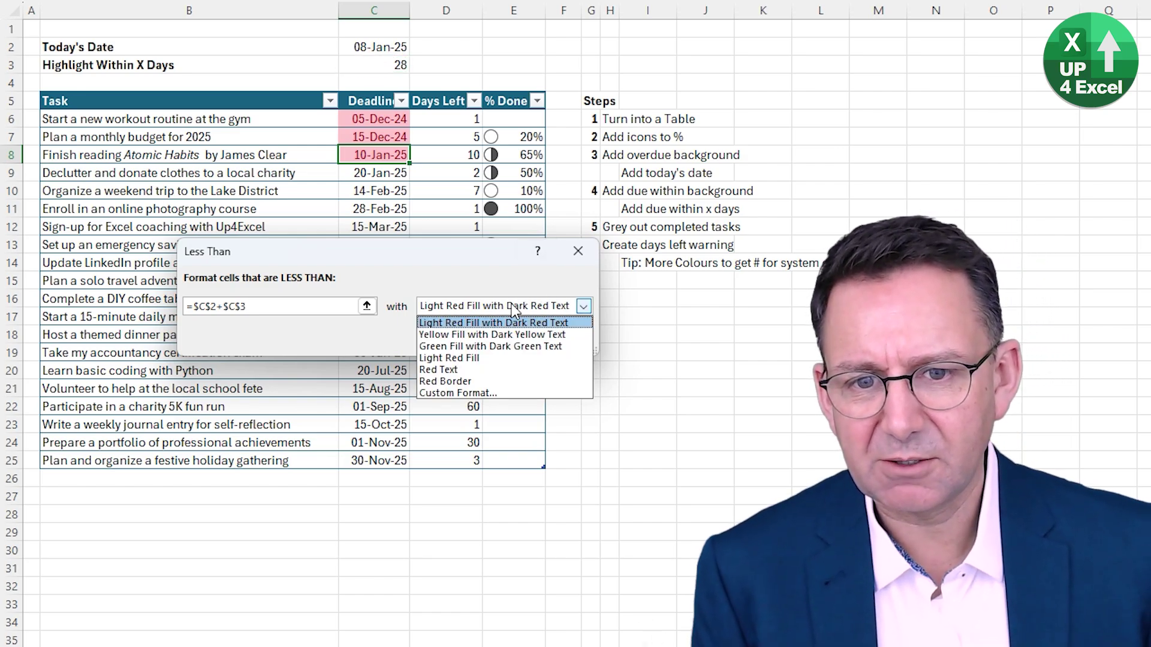
pyautogui.click(570, 338)
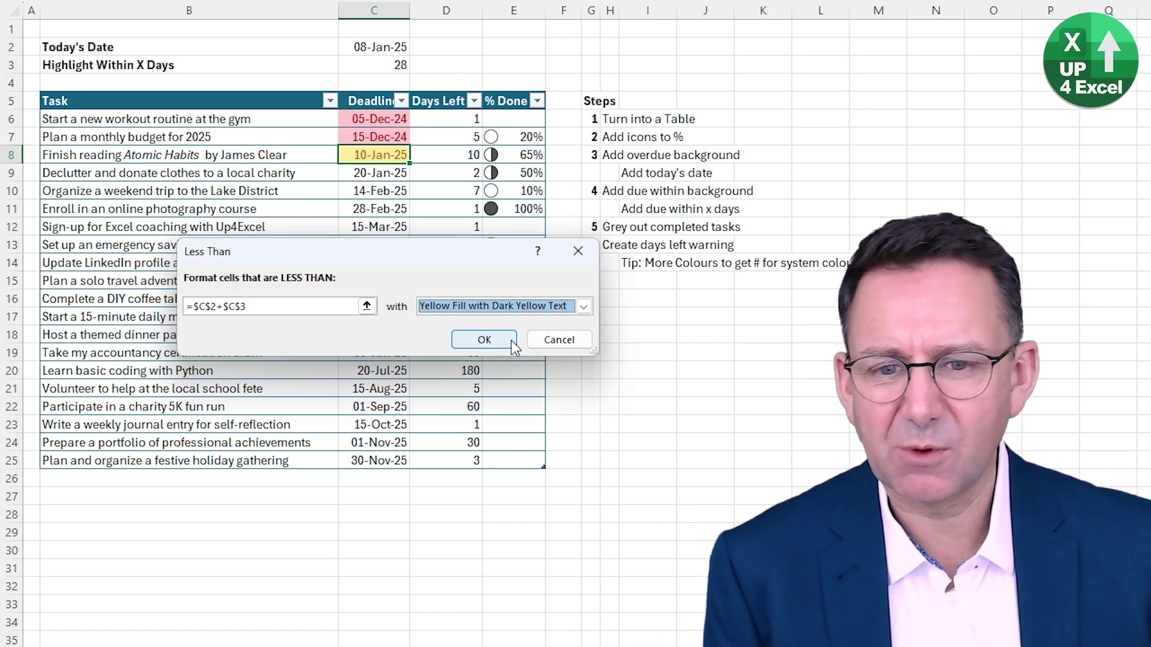
pyautogui.click(484, 340)
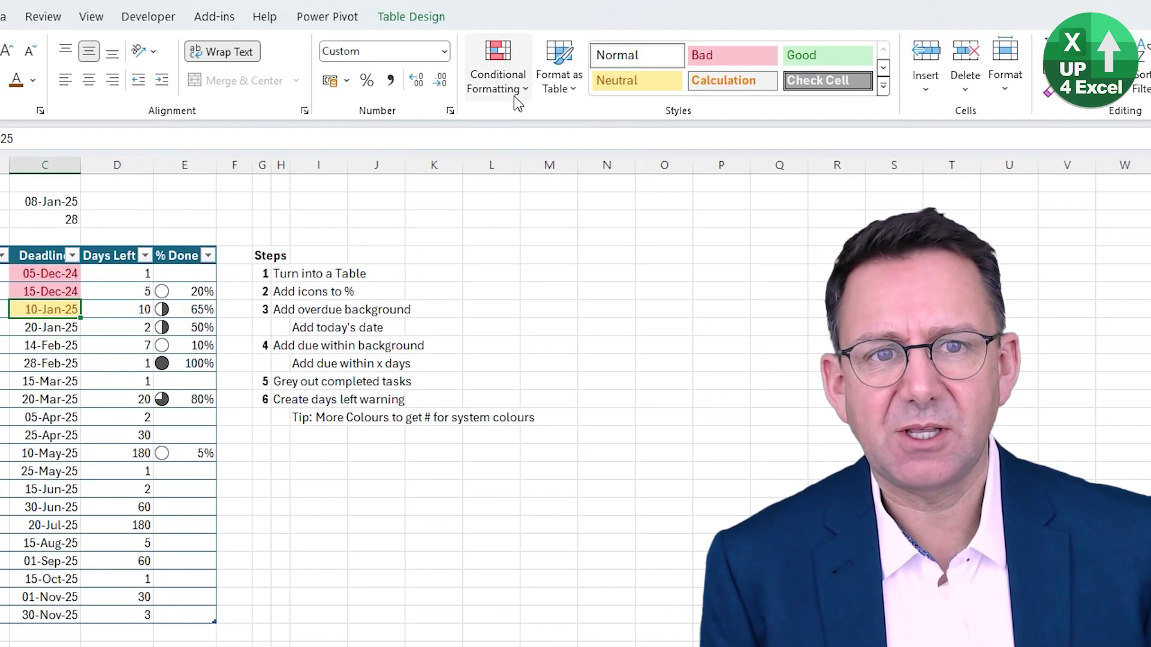
# Change the yellow rule's Applies to range to =$C$6:$C$25 and apply it
pyautogui.click(516, 96)
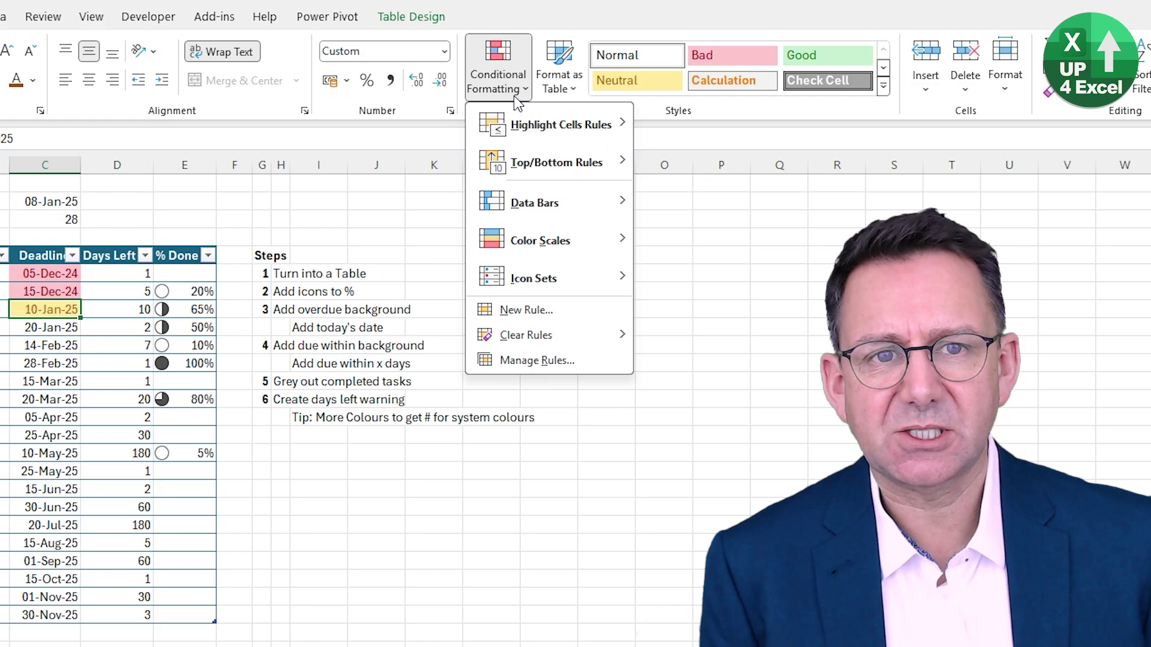
pyautogui.click(530, 360)
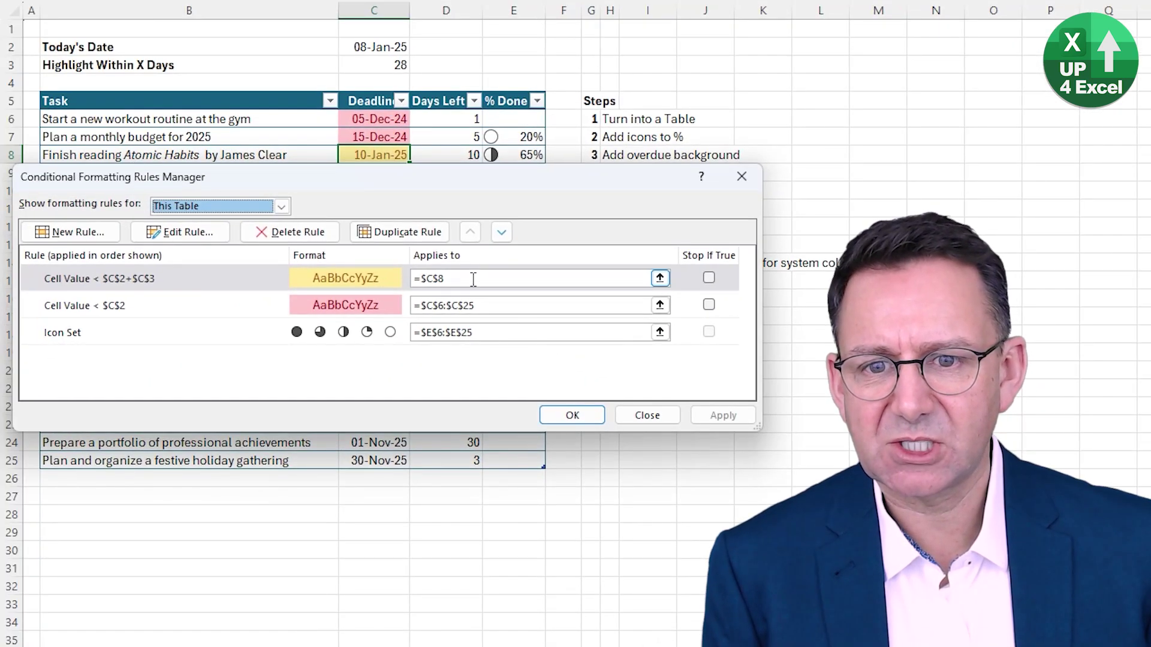
pyautogui.click(472, 278)
pyautogui.click(389, 117)
pyautogui.moveTo(388, 116); pyautogui.dragTo(383, 461)
pyautogui.click(723, 415)
pyautogui.click(569, 415)
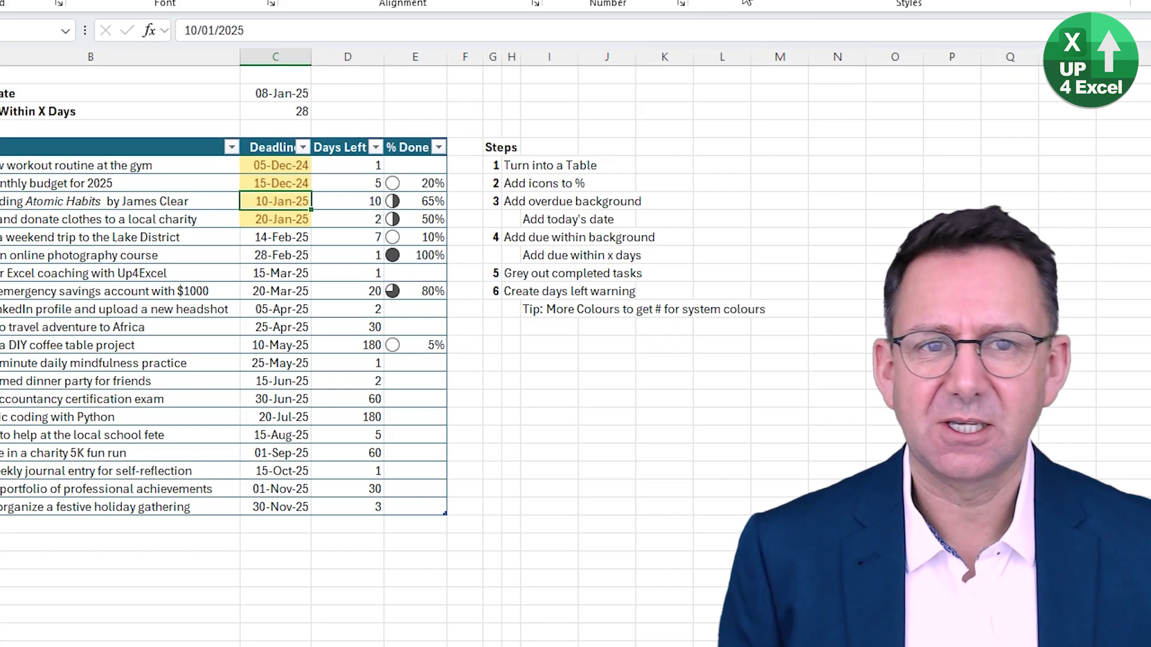
# Move the red Cell Value < $C$2 overdue rule above the yellow due-soon rule and apply
pyautogui.click(501, 72)
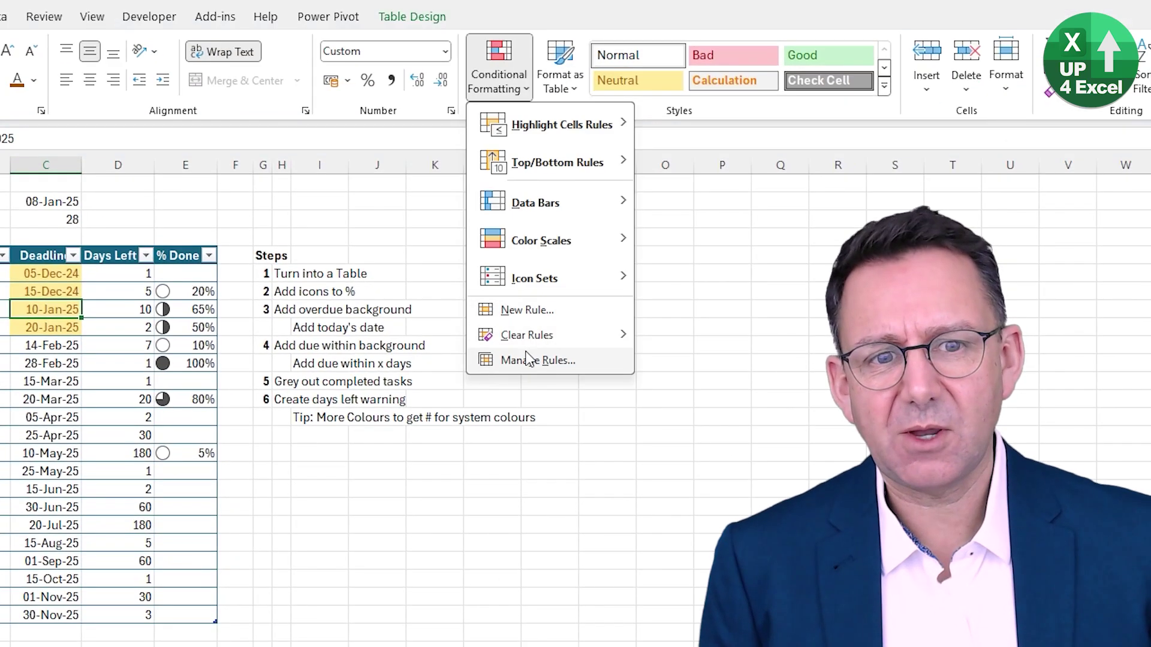
pyautogui.click(526, 360)
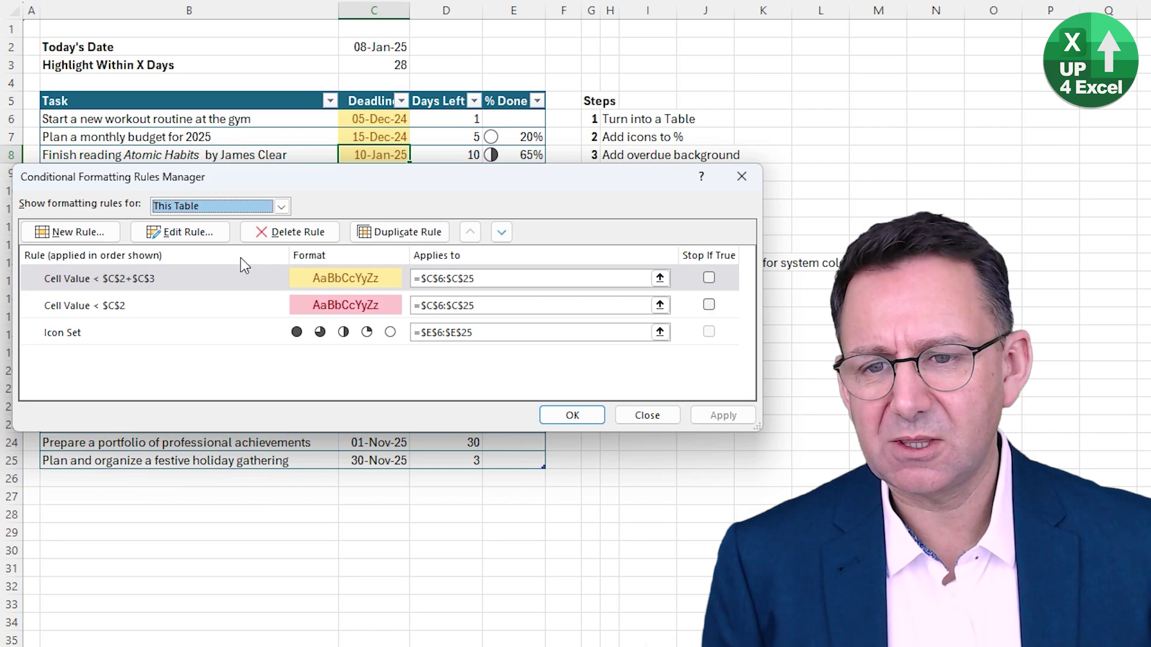
pyautogui.moveTo(319, 174); pyautogui.dragTo(323, 208)
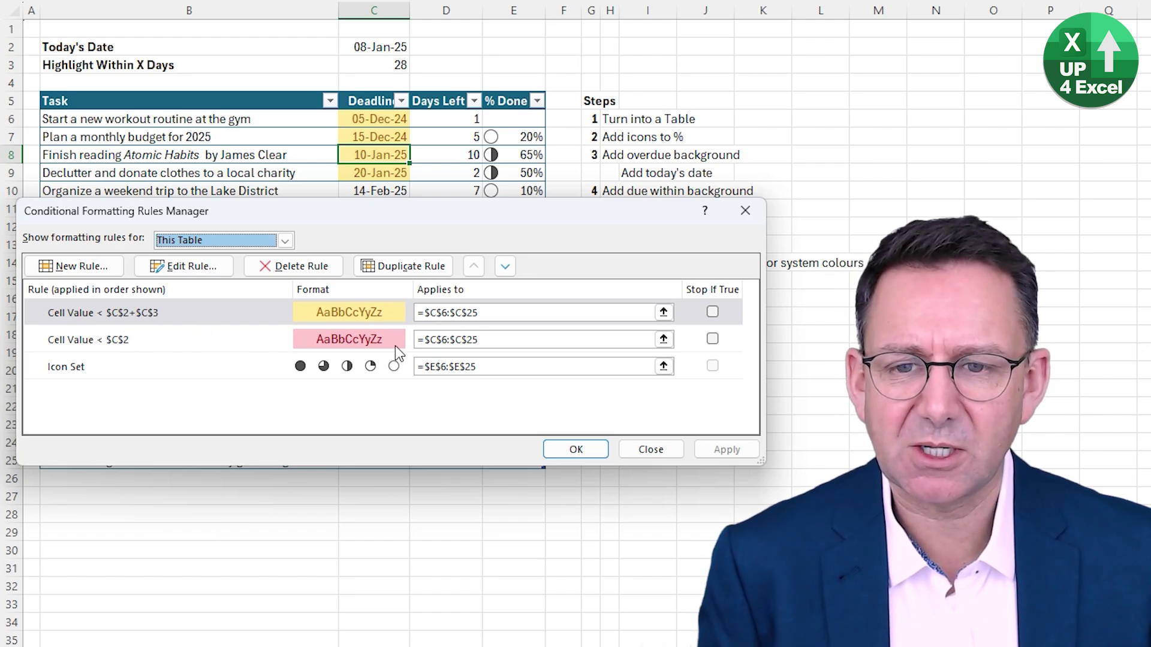
pyautogui.click(229, 346)
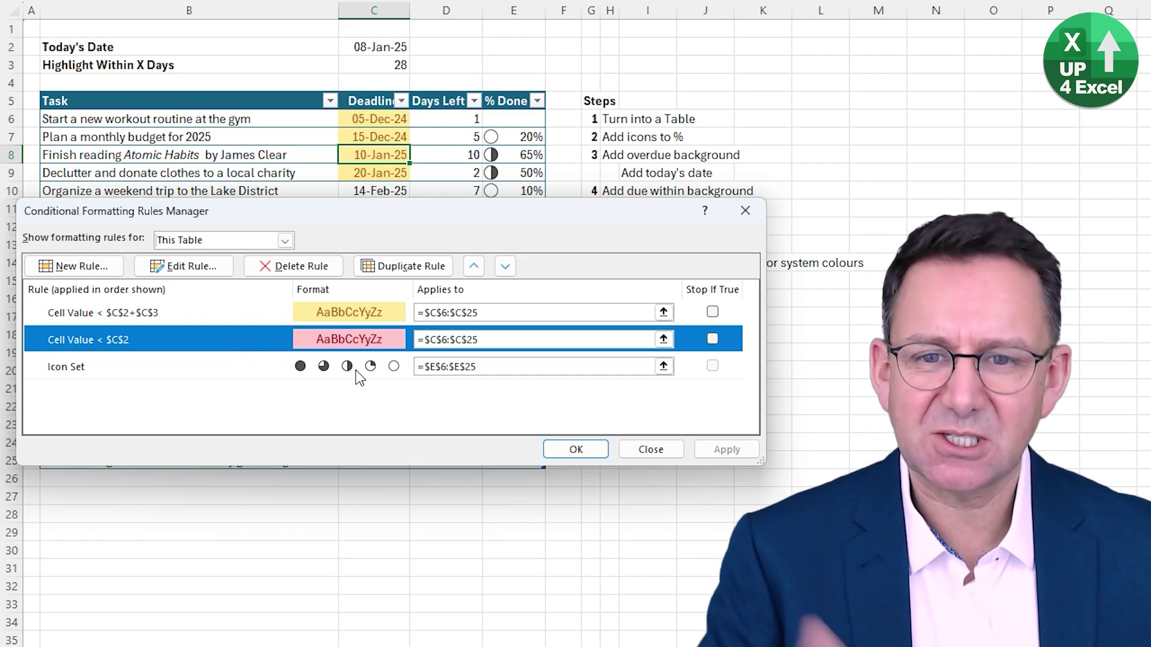
pyautogui.click(475, 266)
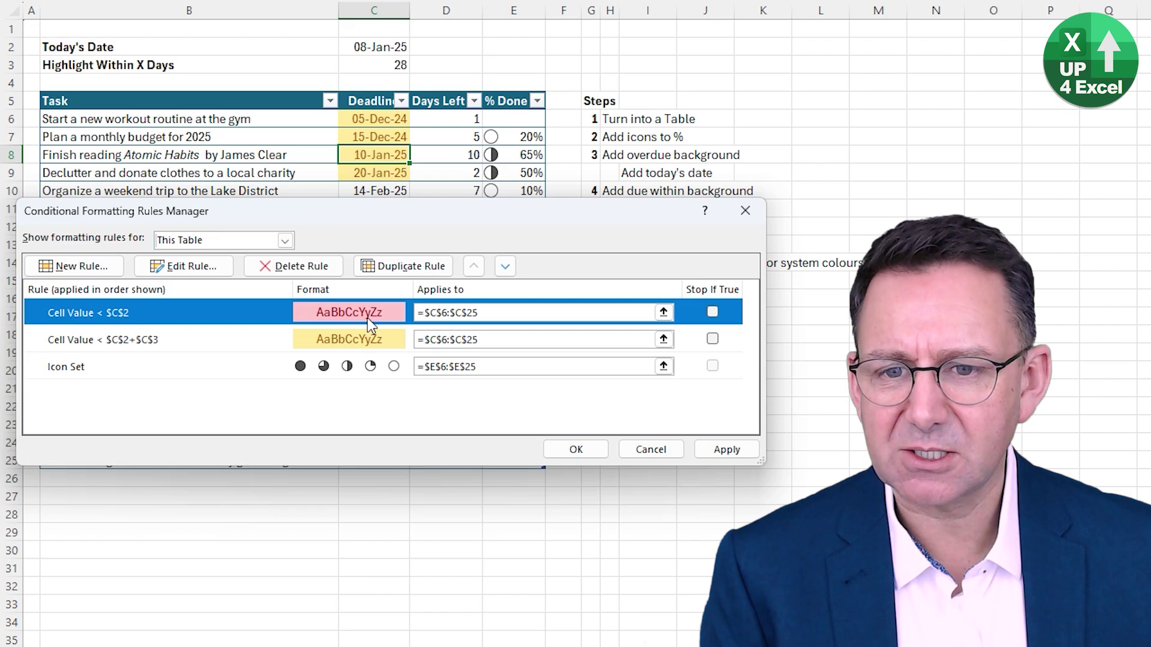
pyautogui.click(744, 450)
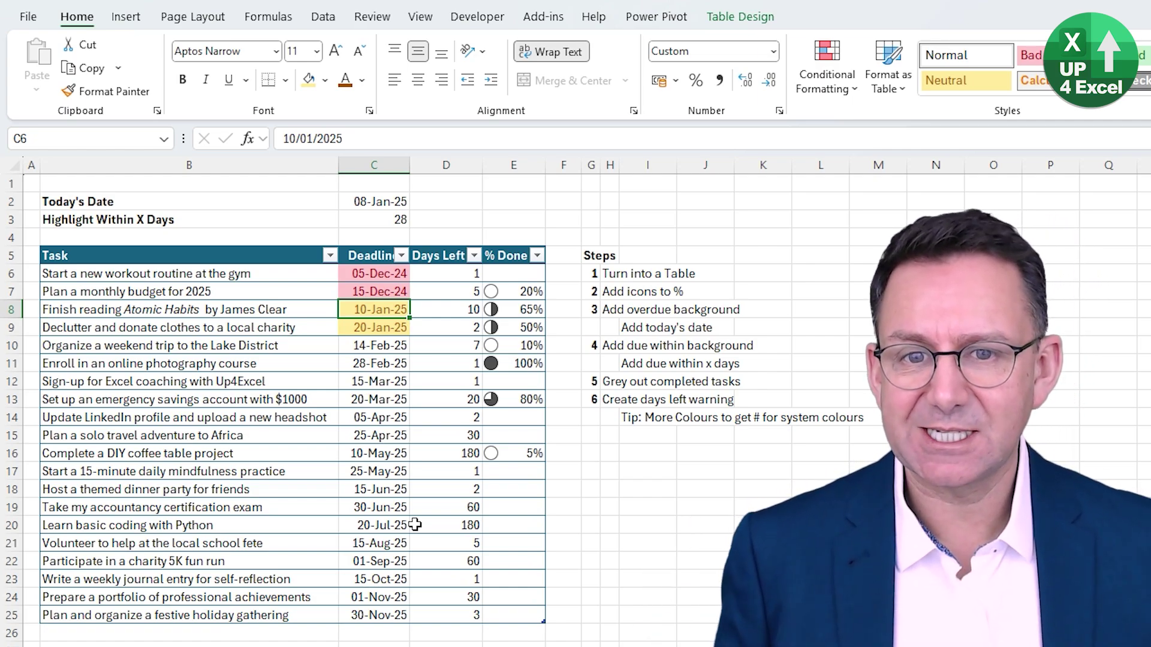
# Select the 100% completed cell E11 and bring up Conditional Formatting's New Rule option
pyautogui.click(537, 364)
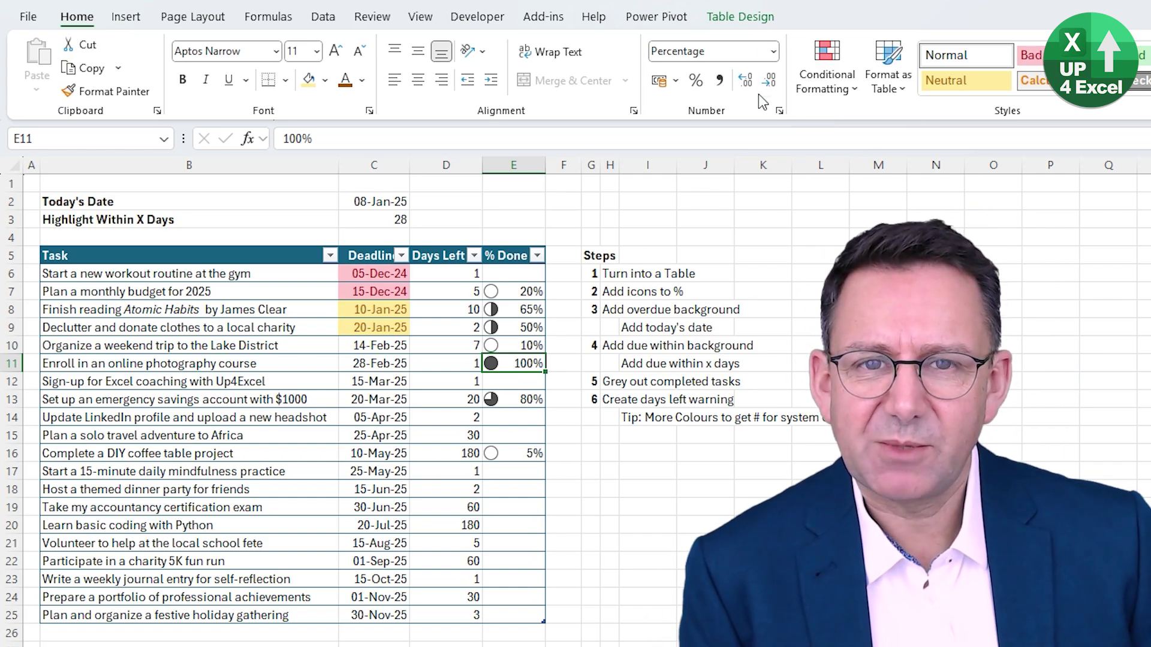
pyautogui.click(827, 66)
pyautogui.moveTo(857, 131)
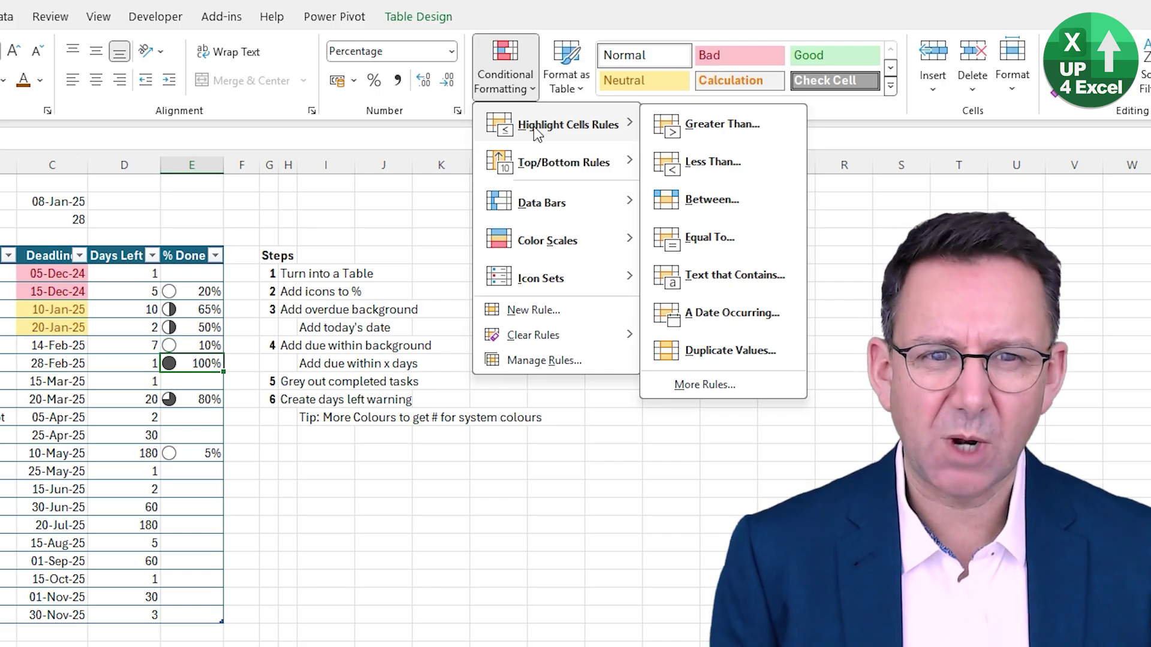
# Start a new formula-based rule reading =$E11=1 for completed tasks
pyautogui.click(559, 317)
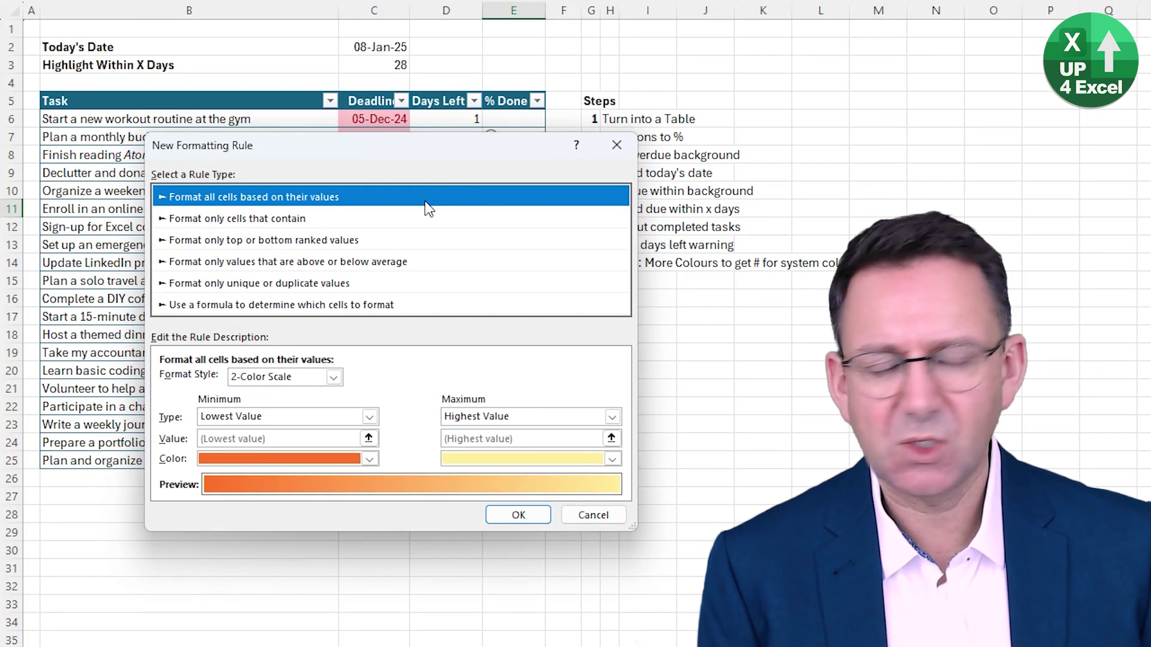
pyautogui.click(211, 305)
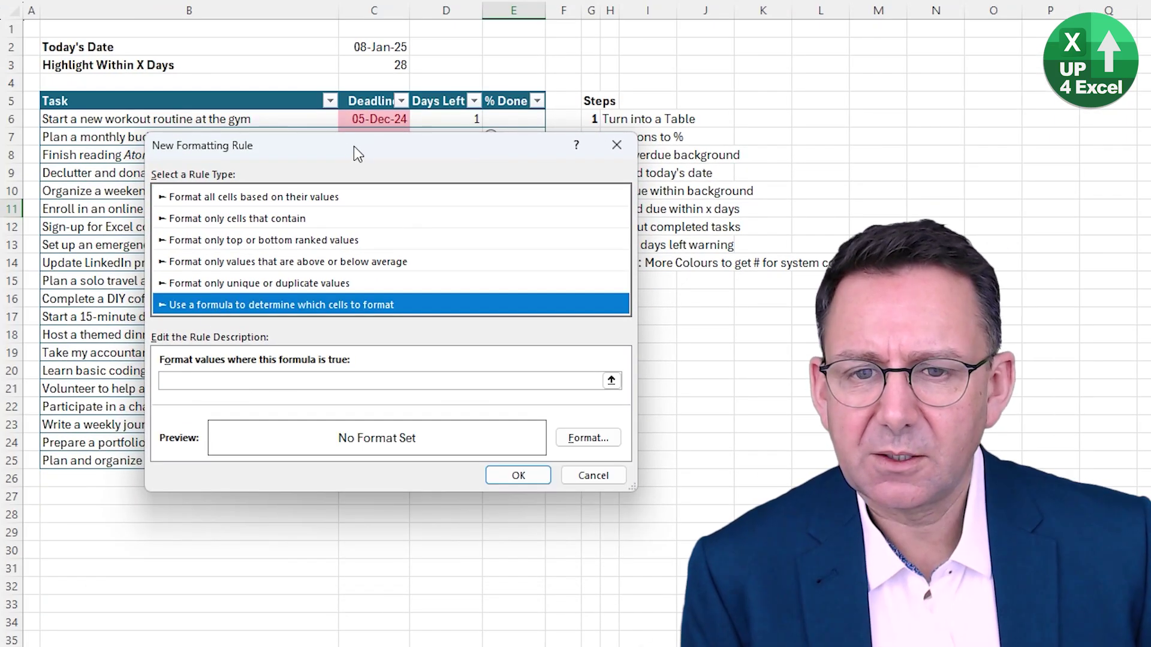
pyautogui.moveTo(359, 153); pyautogui.dragTo(295, 244)
pyautogui.click(204, 475)
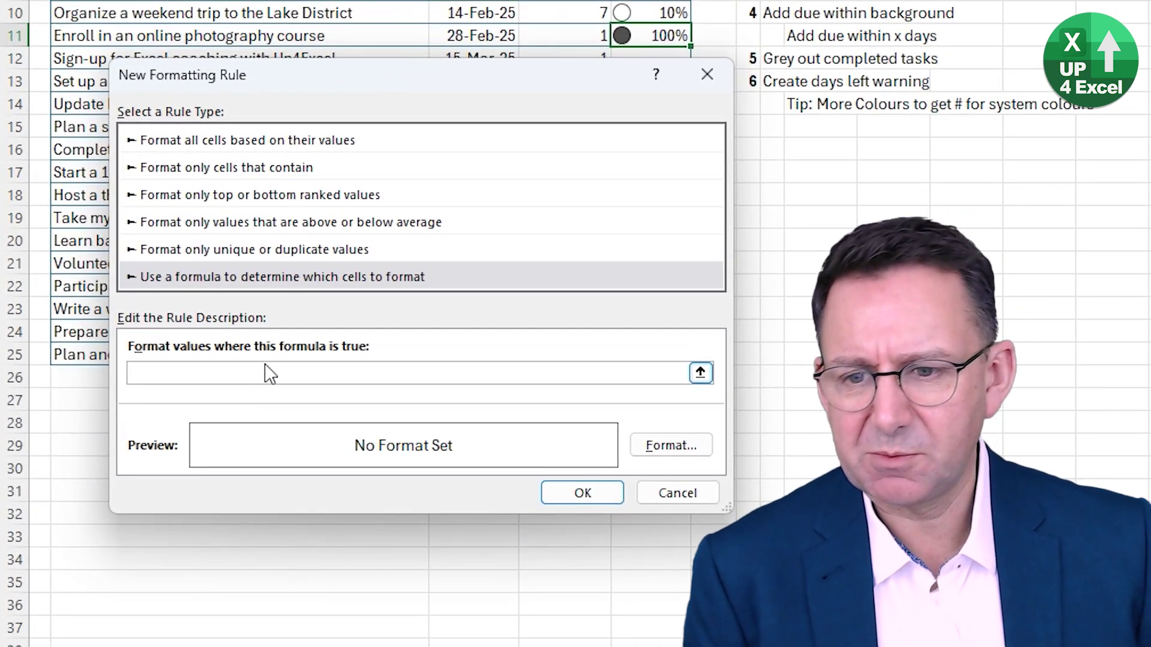
pyautogui.click(644, 36)
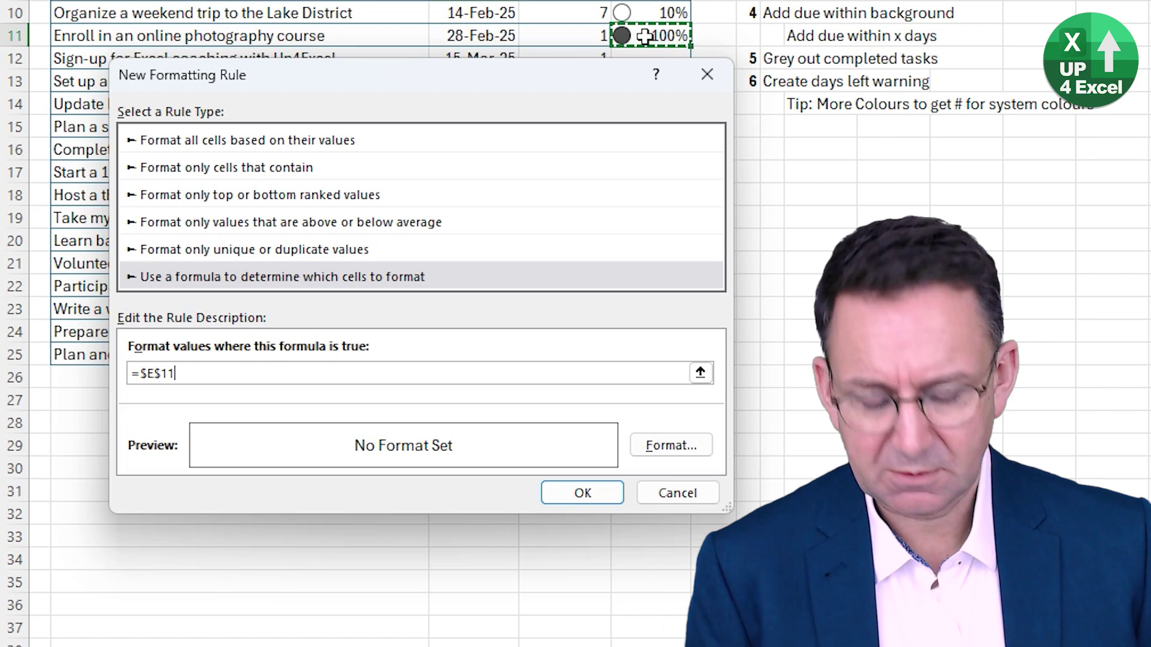
pyautogui.write('=1')
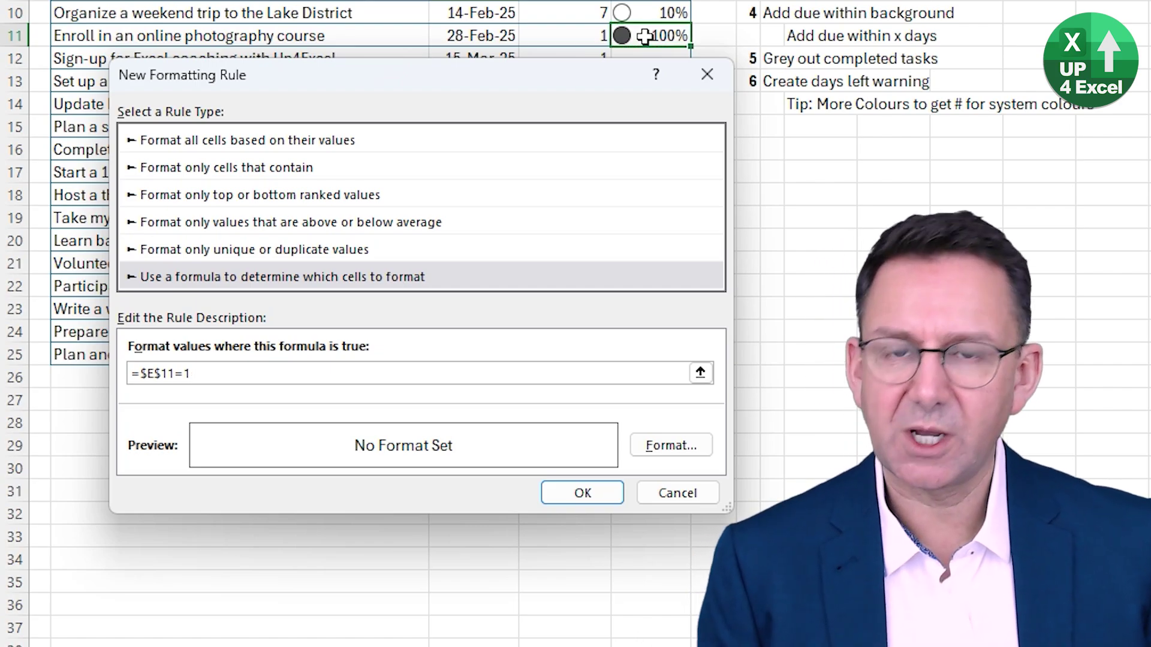
pyautogui.click(162, 373)
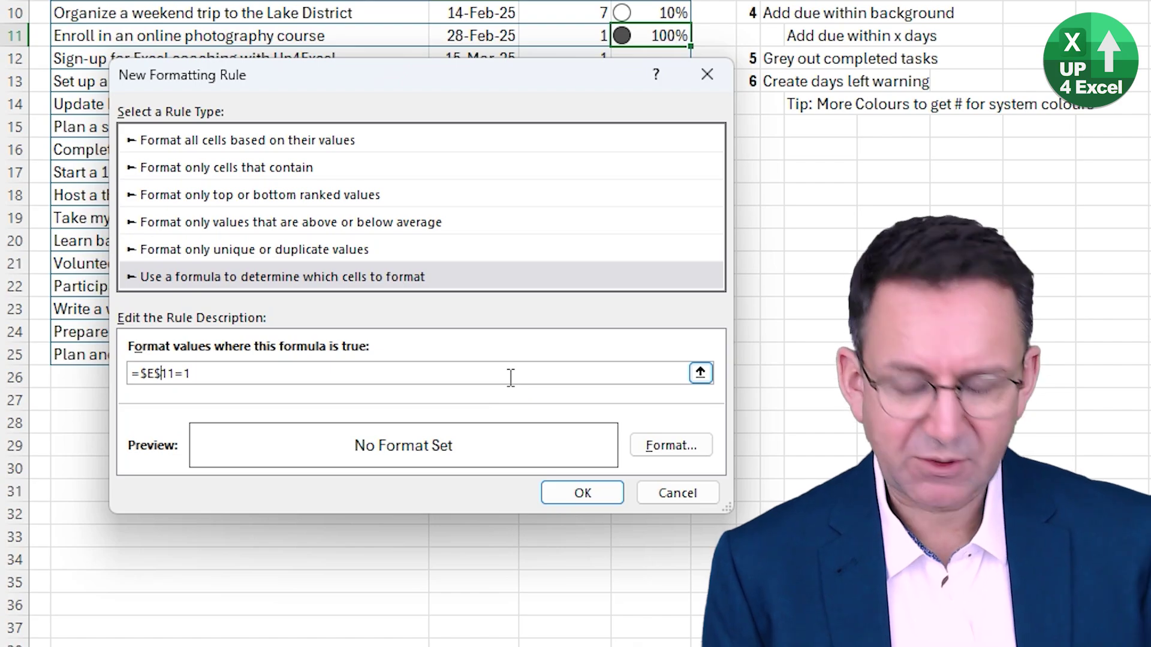
pyautogui.press('BackSpace')
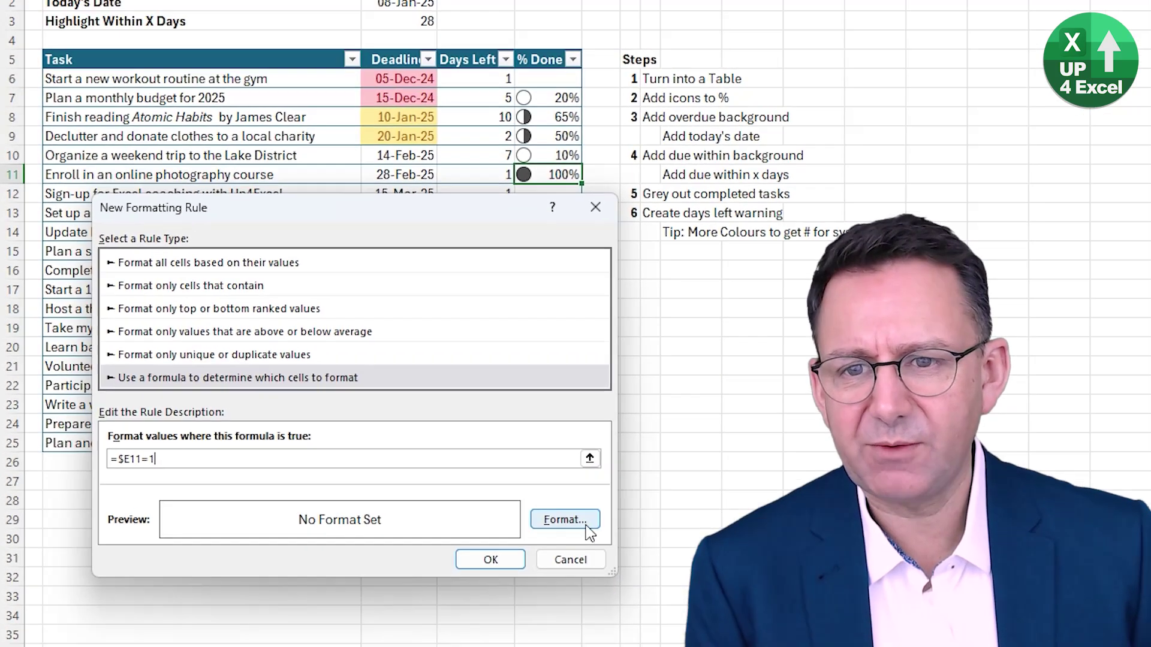
# Format the rule with a grey fill and light-coloured strikethrough text
pyautogui.click(670, 445)
pyautogui.click(423, 0)
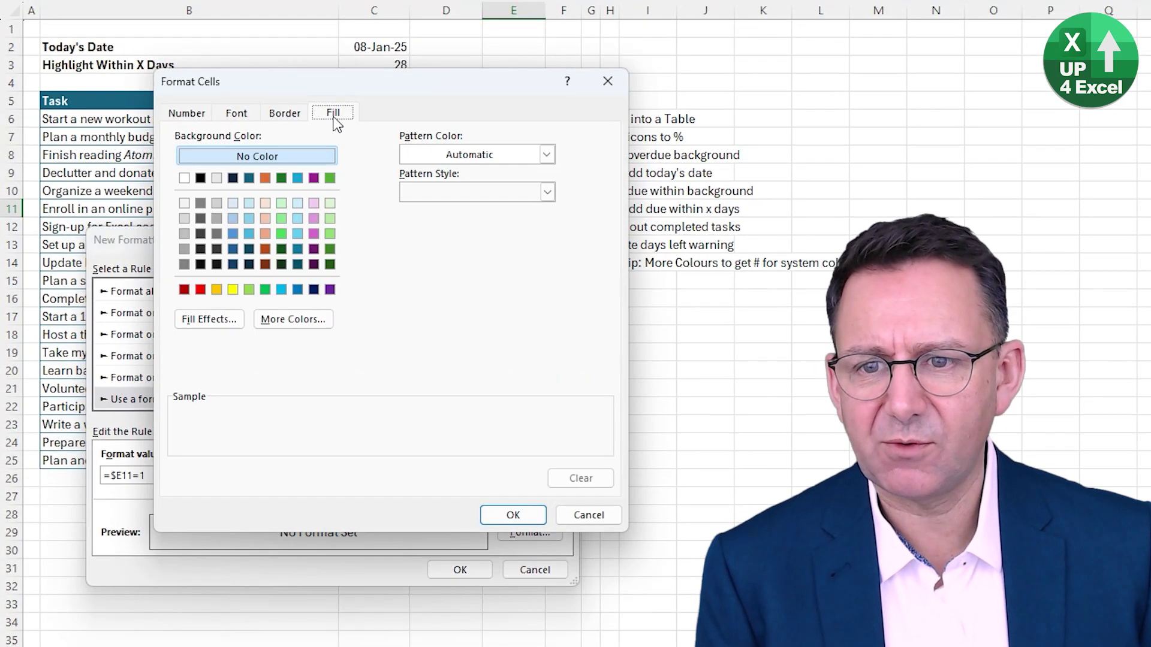
pyautogui.click(234, 107)
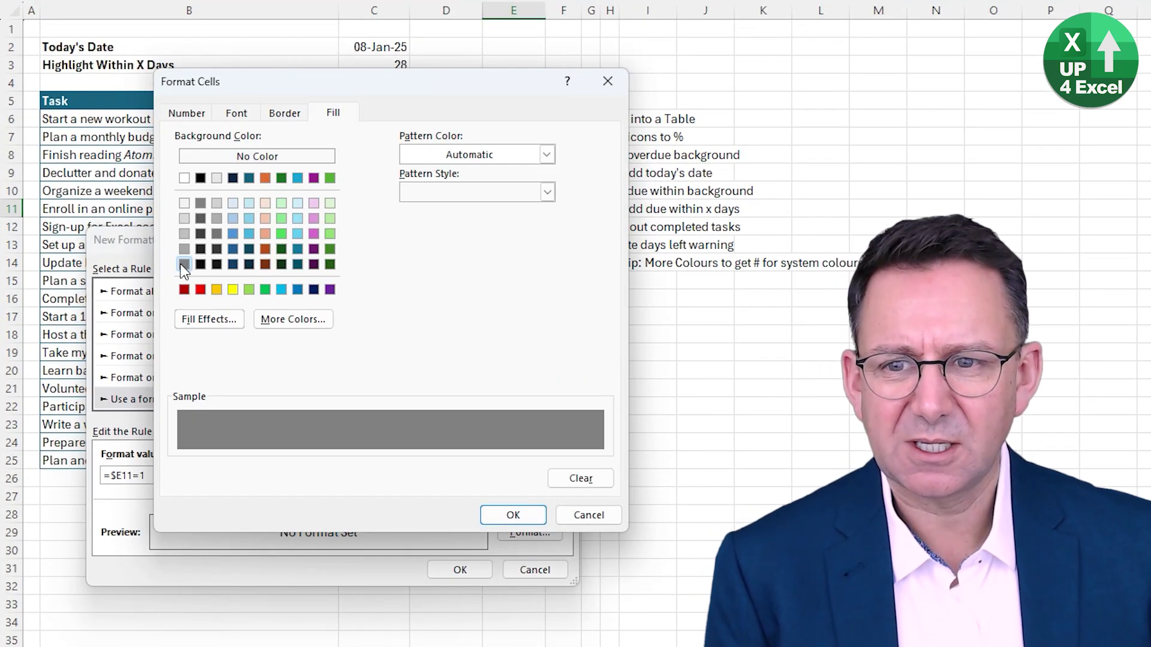
pyautogui.click(235, 113)
pyautogui.click(181, 301)
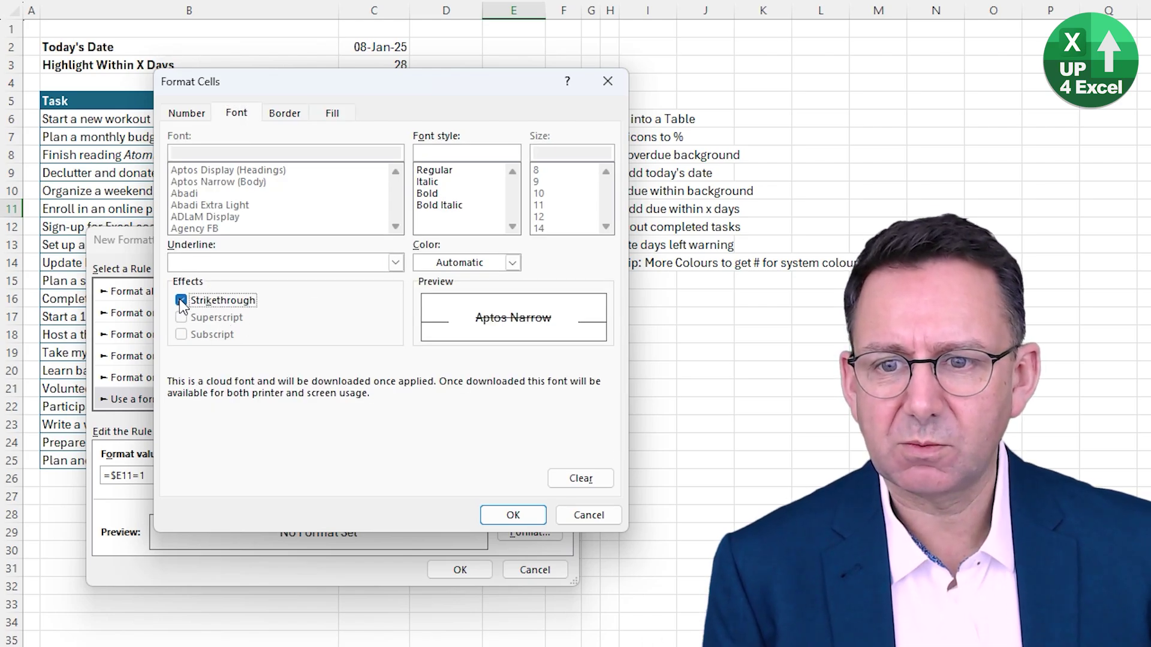
pyautogui.click(512, 263)
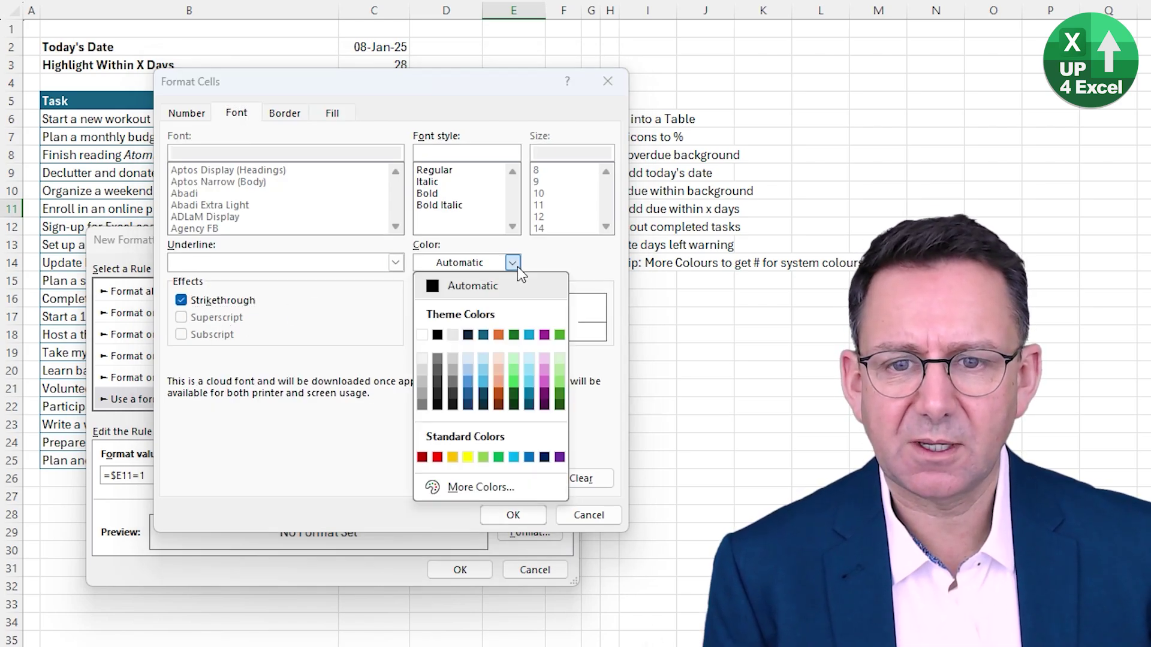
pyautogui.click(423, 336)
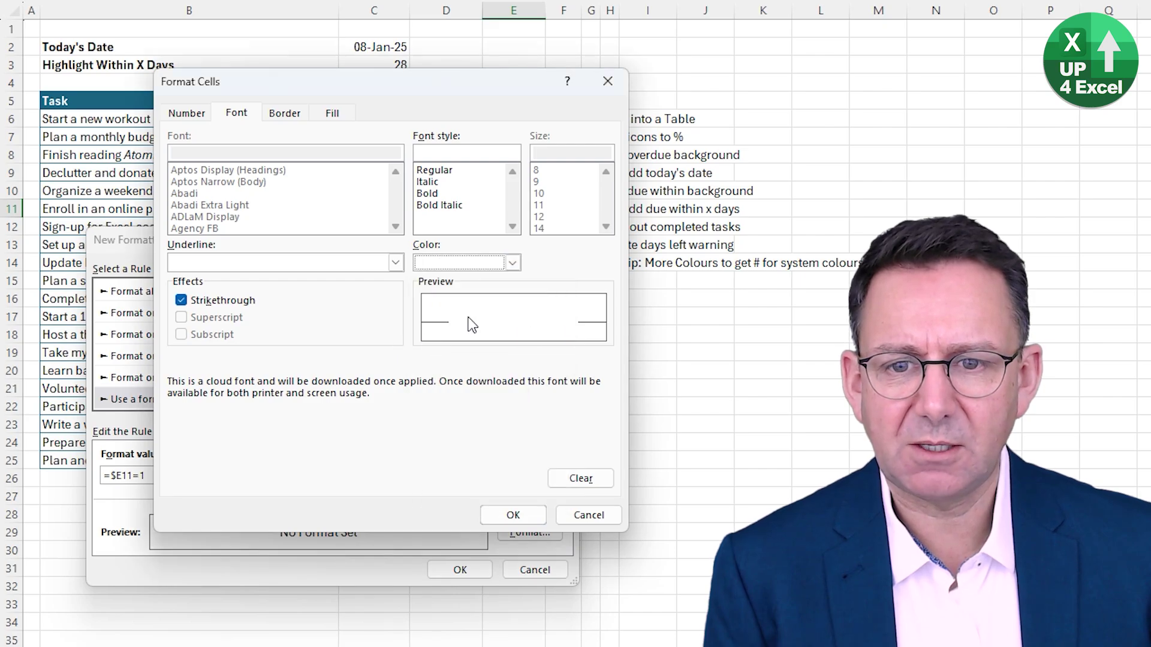
pyautogui.click(513, 263)
pyautogui.click(426, 359)
pyautogui.click(513, 514)
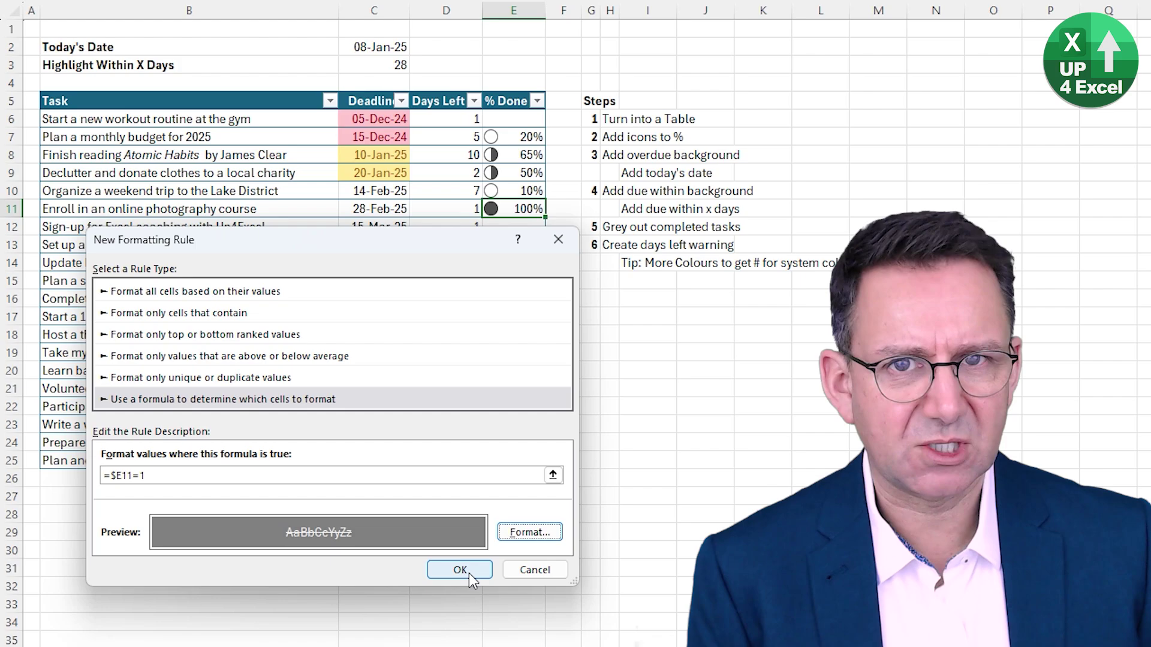
# Save the rule and widen its Applies to range to =$B$6:$E$25, then apply
pyautogui.click(467, 573)
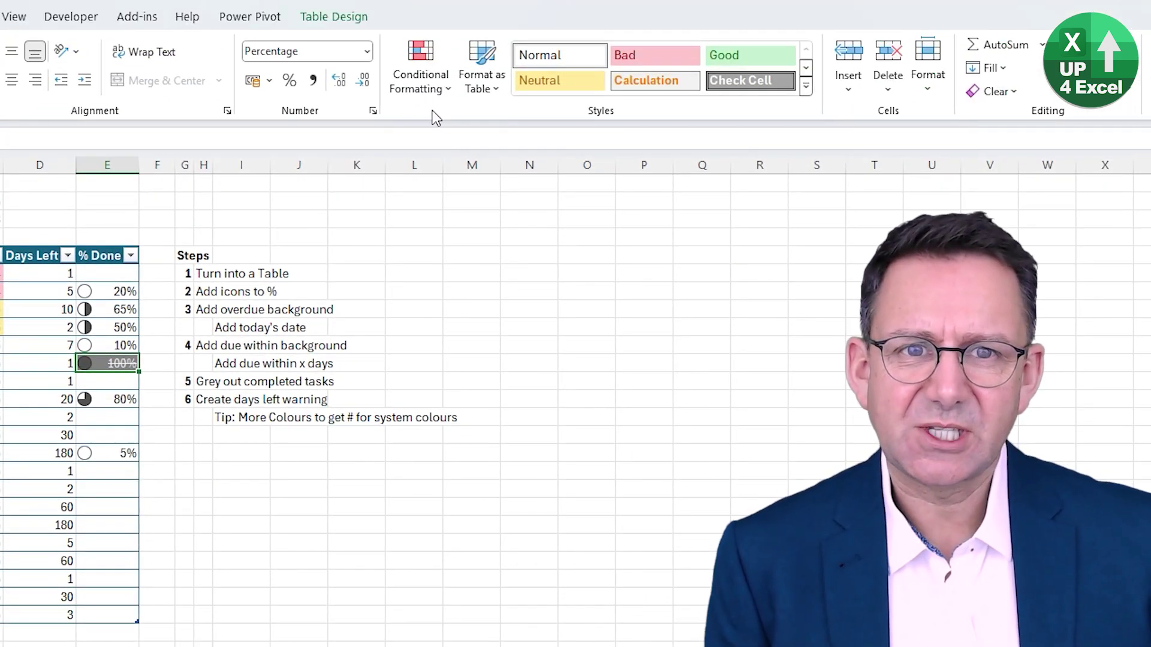
pyautogui.click(420, 69)
pyautogui.click(448, 362)
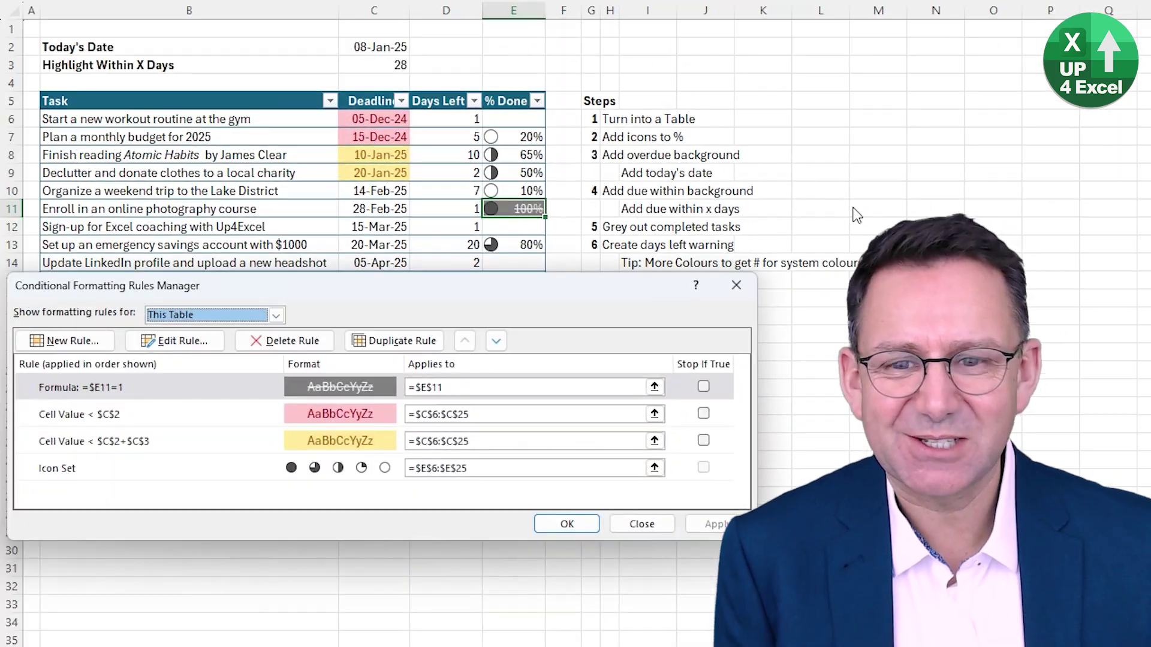
pyautogui.click(534, 386)
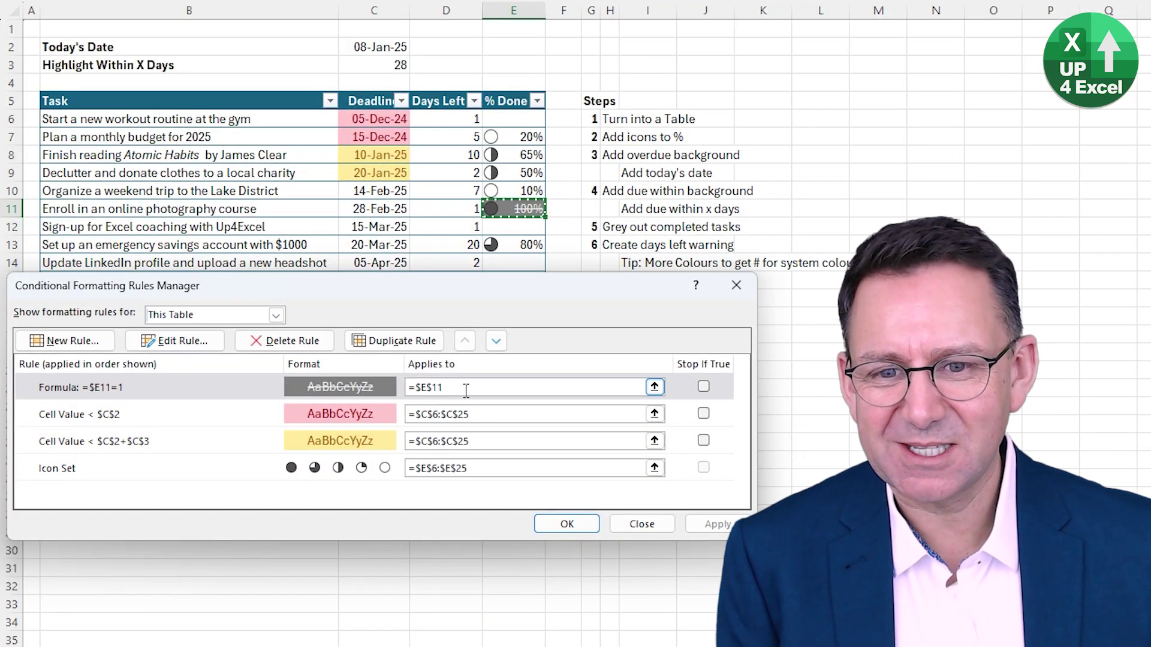
pyautogui.moveTo(534, 387); pyautogui.dragTo(411, 389)
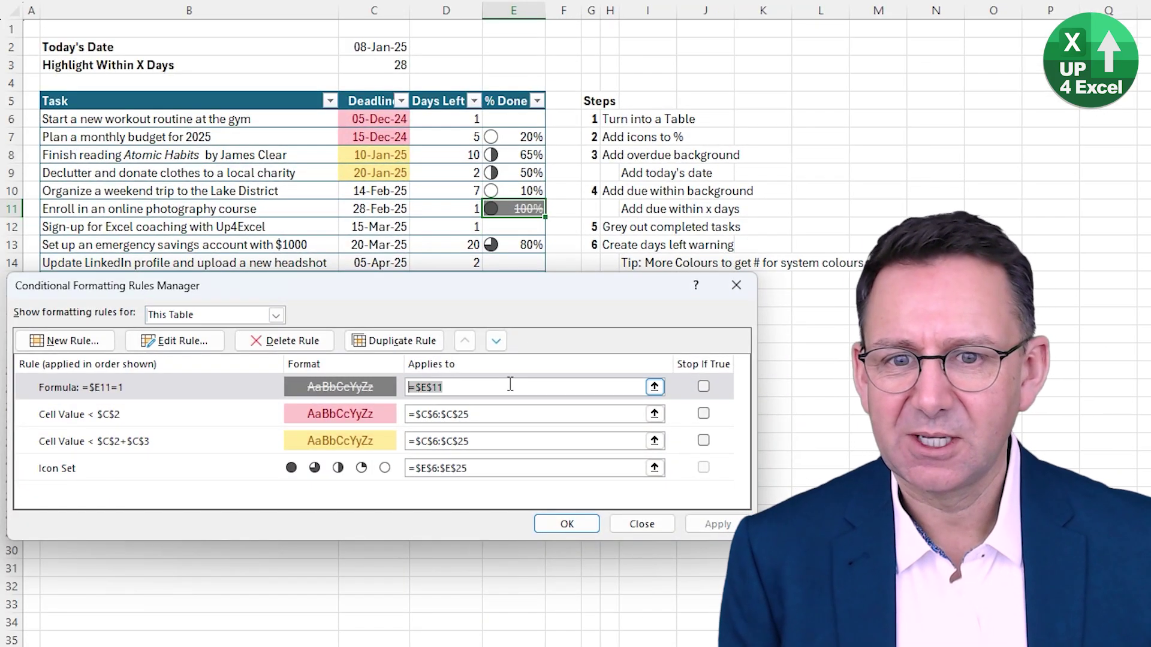
pyautogui.moveTo(77, 120); pyautogui.dragTo(503, 460)
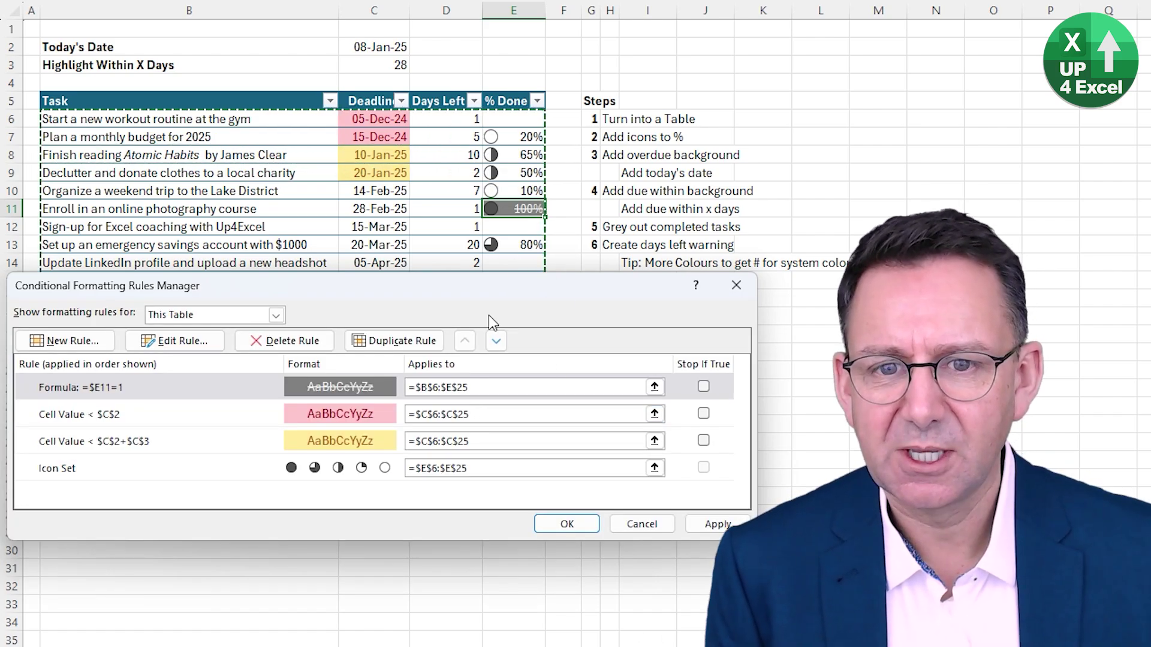
pyautogui.click(713, 525)
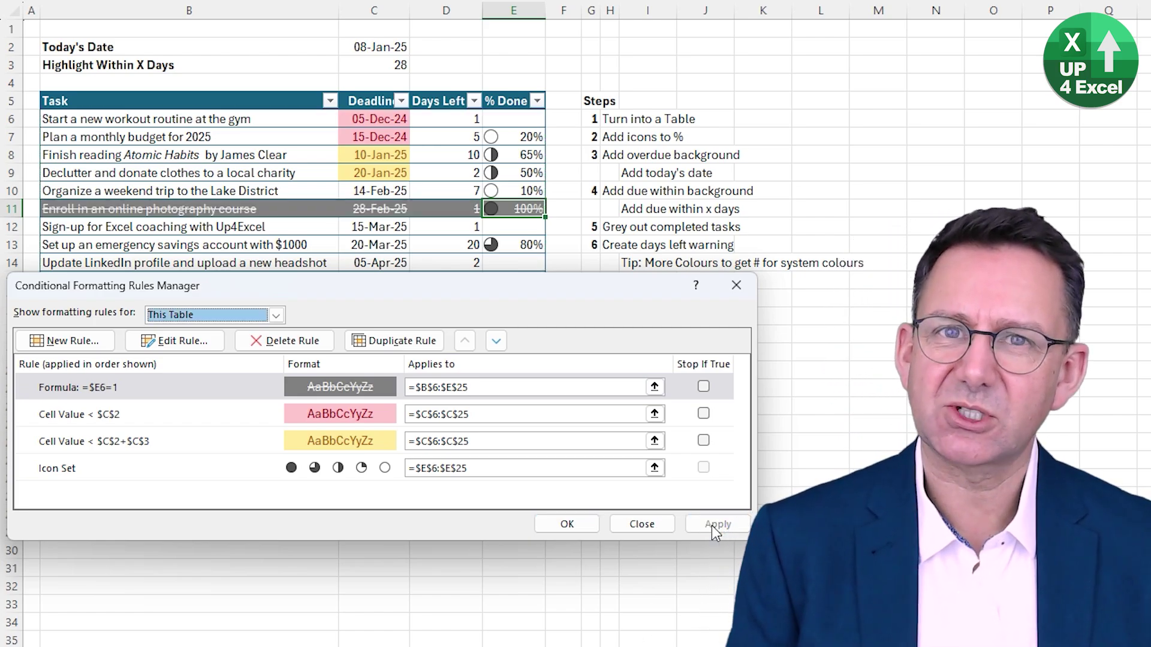
pyautogui.click(569, 520)
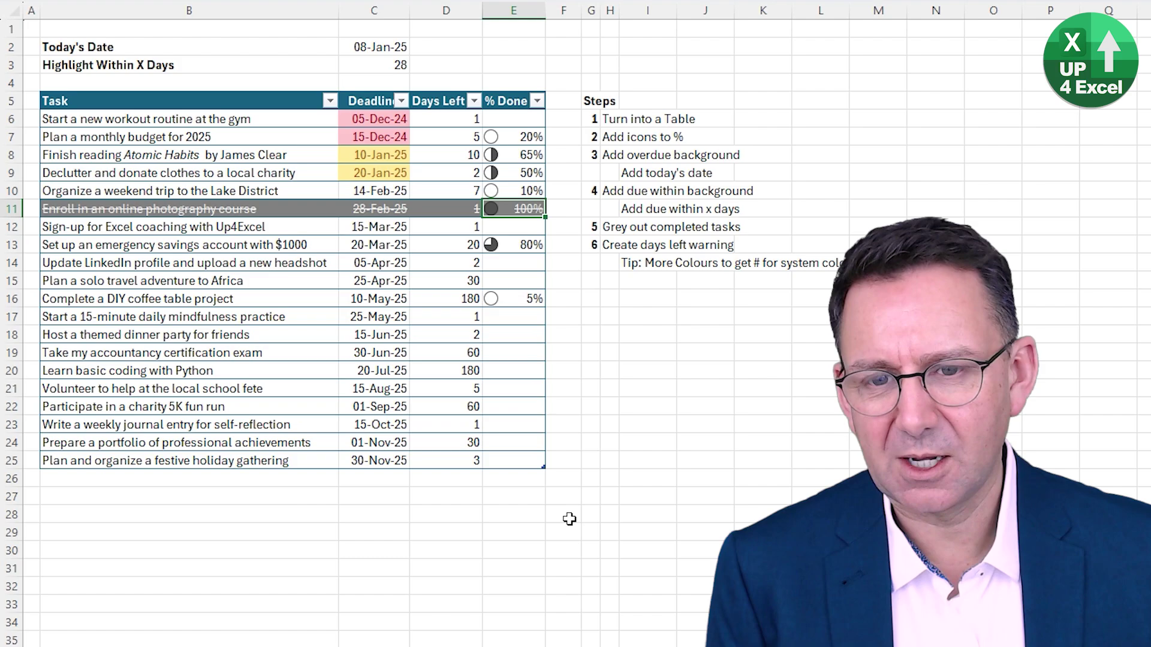
pyautogui.click(513, 137)
pyautogui.write('100%')
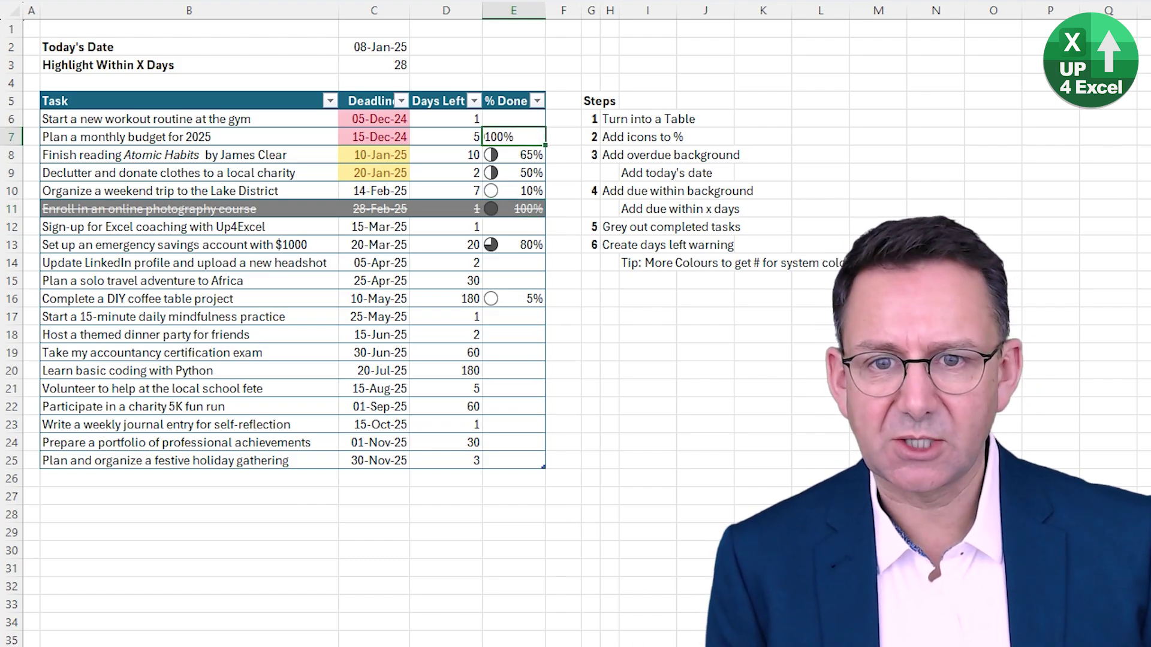
pyautogui.press('Return')
pyautogui.press('Up')
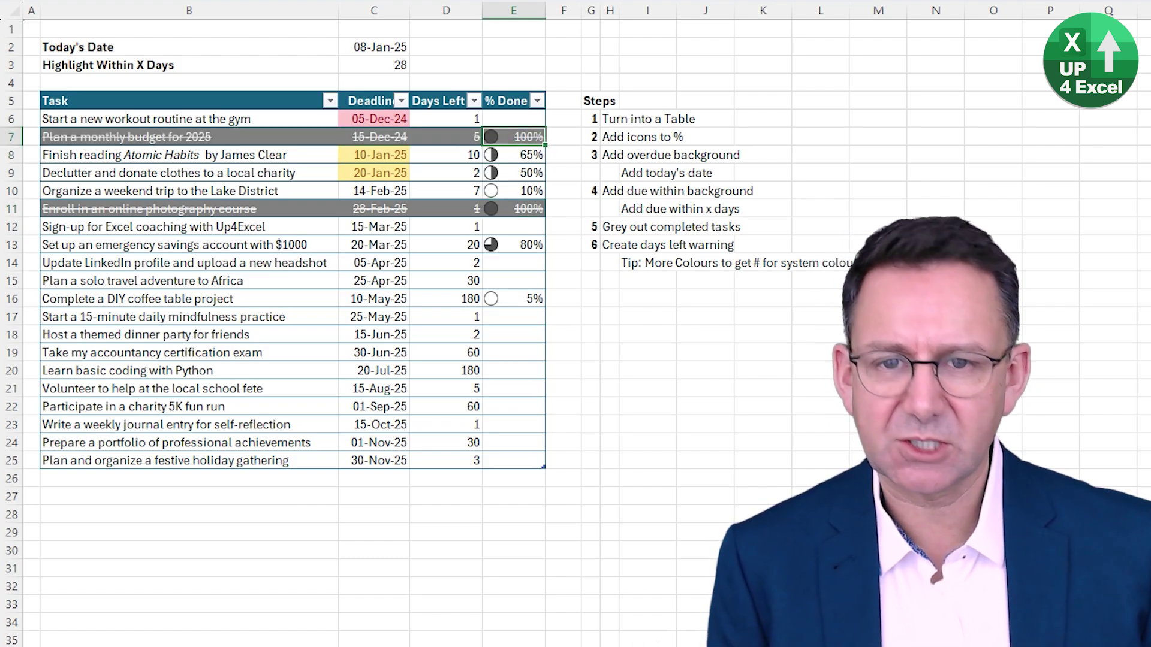
pyautogui.write('20%')
pyautogui.press('Return')
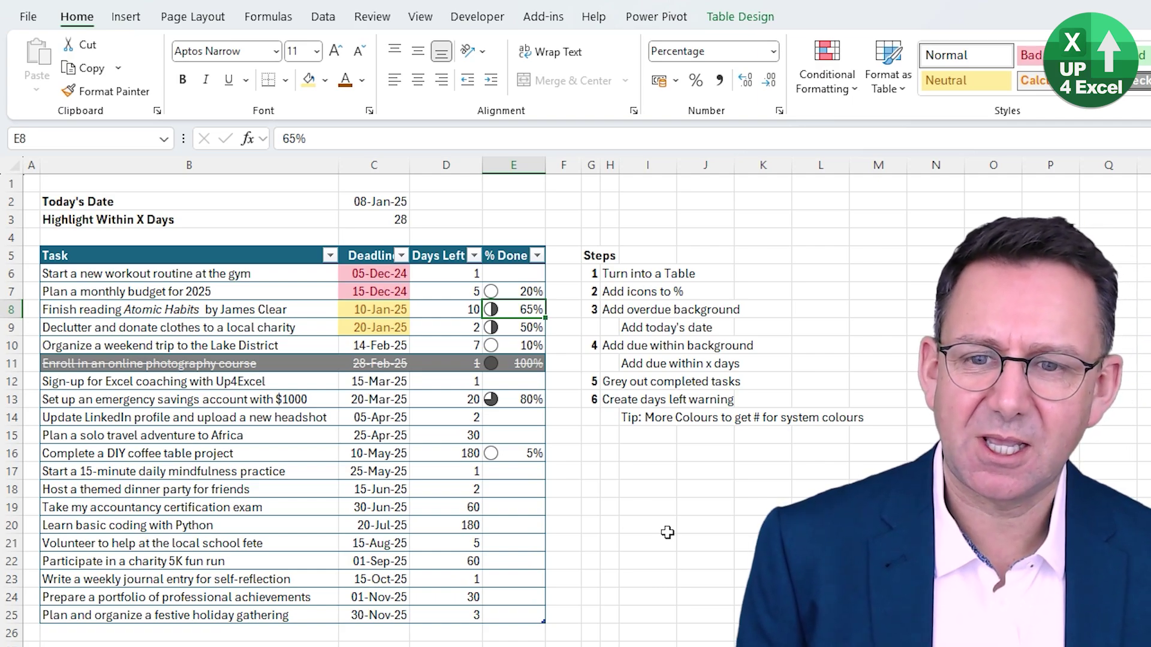
# Extend today's date in C2 to =TODAY()+28+56 (05-Mar-25) and select cell D13
pyautogui.click(455, 455)
pyautogui.press('Up')
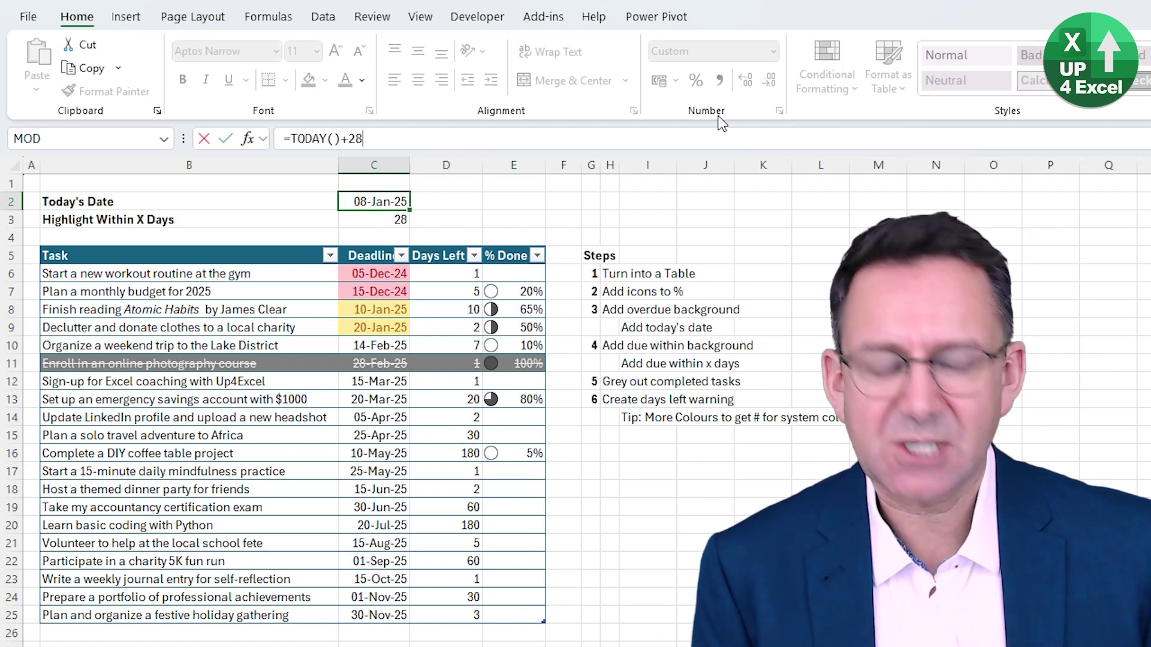
pyautogui.write('+')
pyautogui.press('Return')
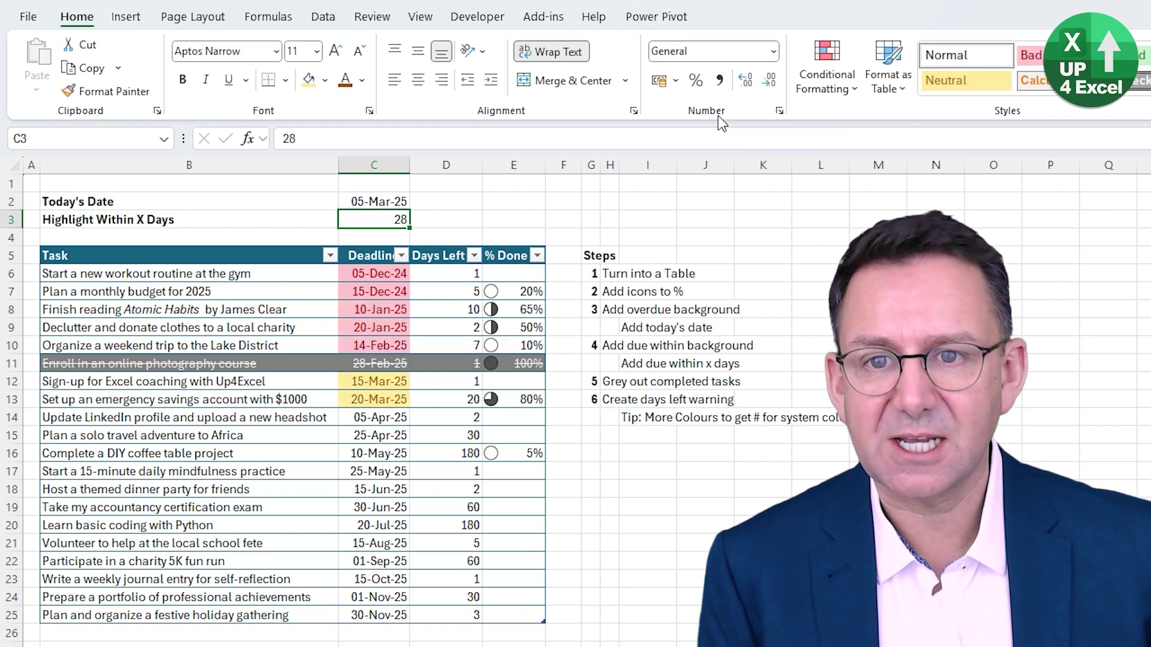
pyautogui.click(393, 204)
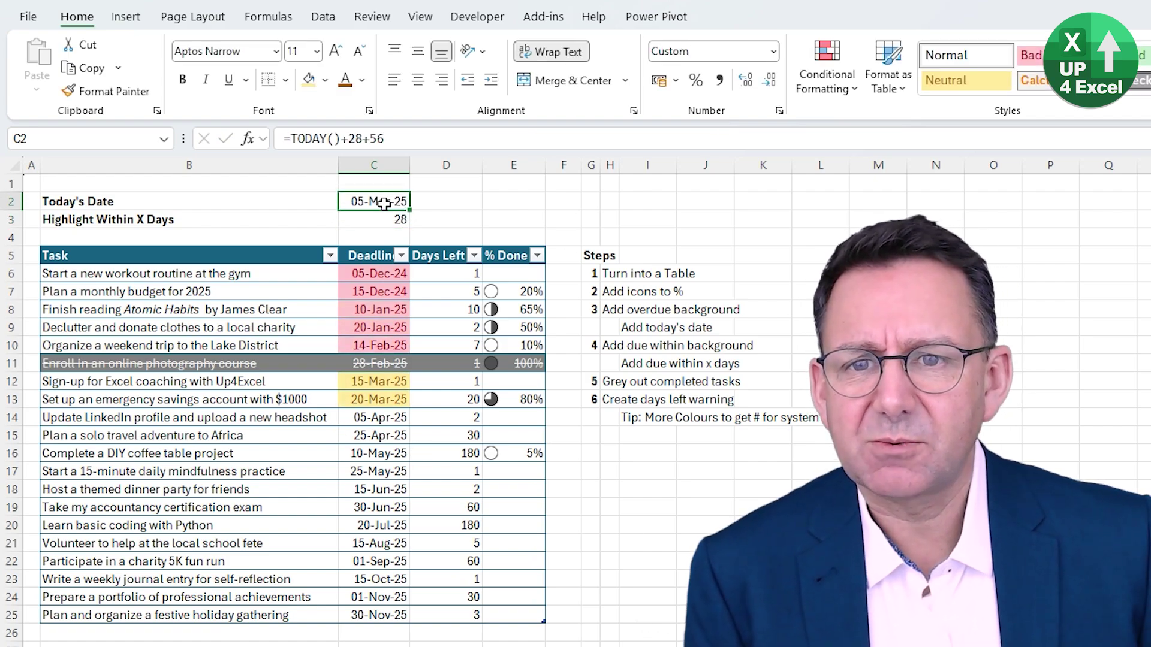
pyautogui.click(457, 399)
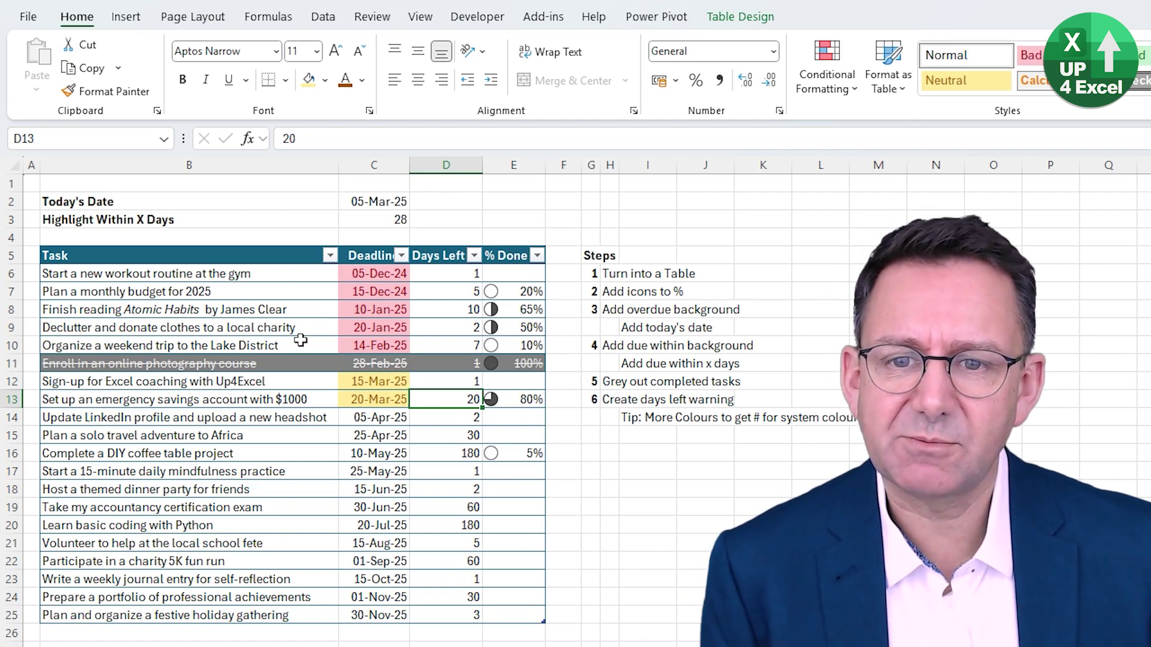
# Start a new formula rule comparing $C$2+$D$13 against the deadline $C$13
pyautogui.click(826, 66)
pyautogui.click(850, 354)
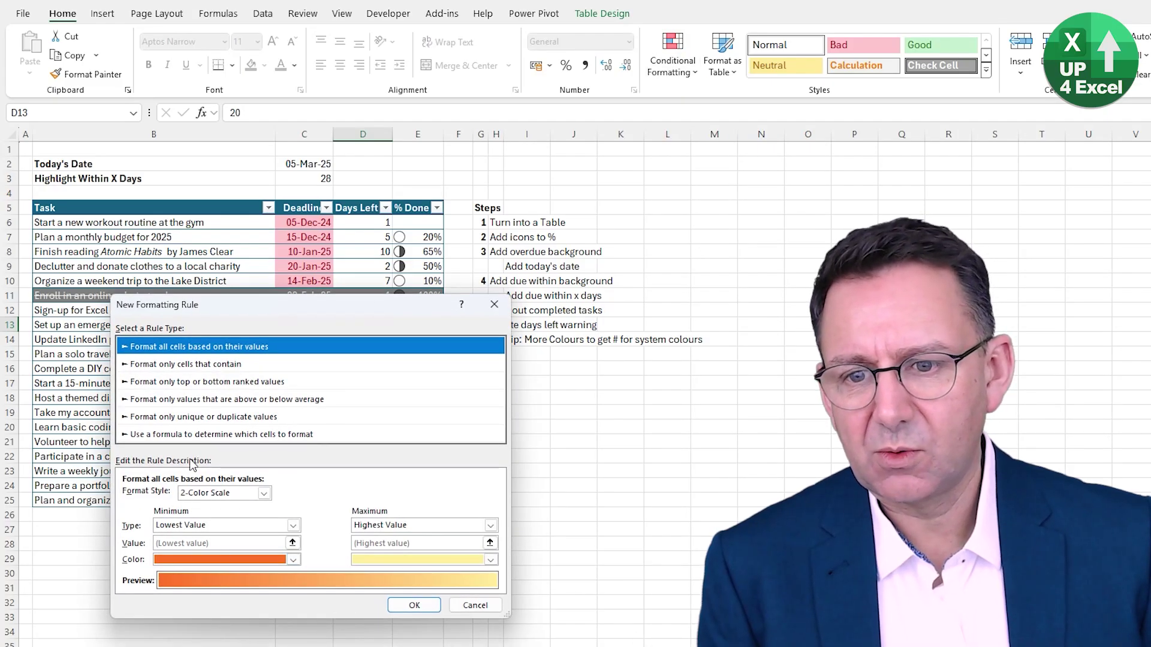
pyautogui.click(199, 434)
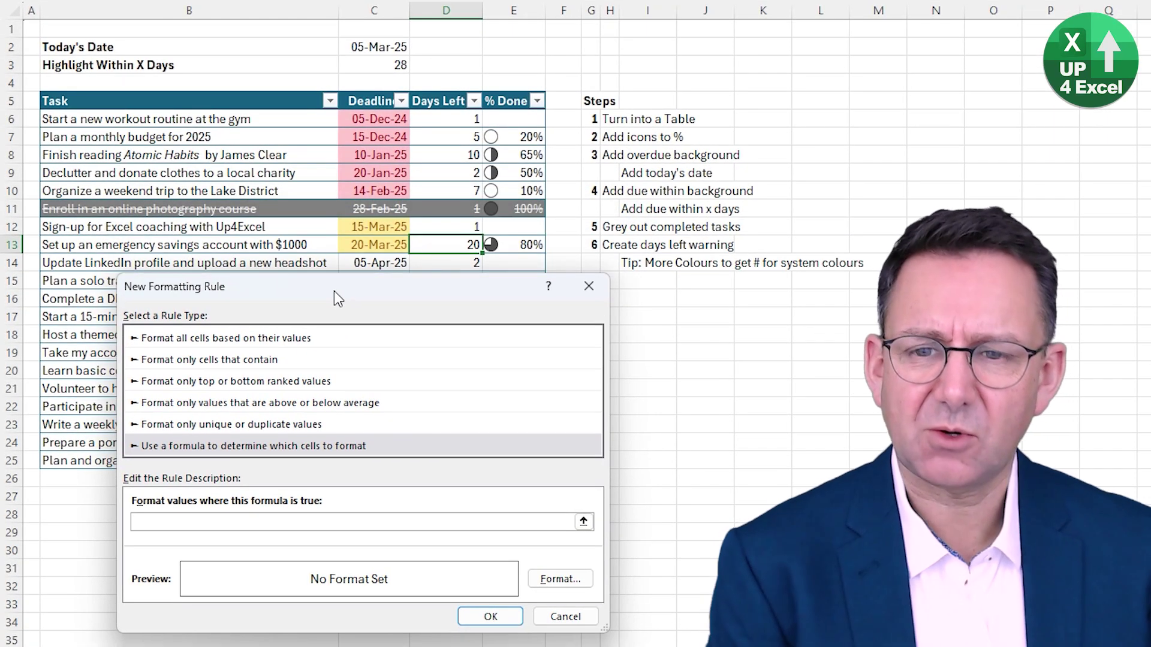
pyautogui.moveTo(333, 290); pyautogui.dragTo(277, 282)
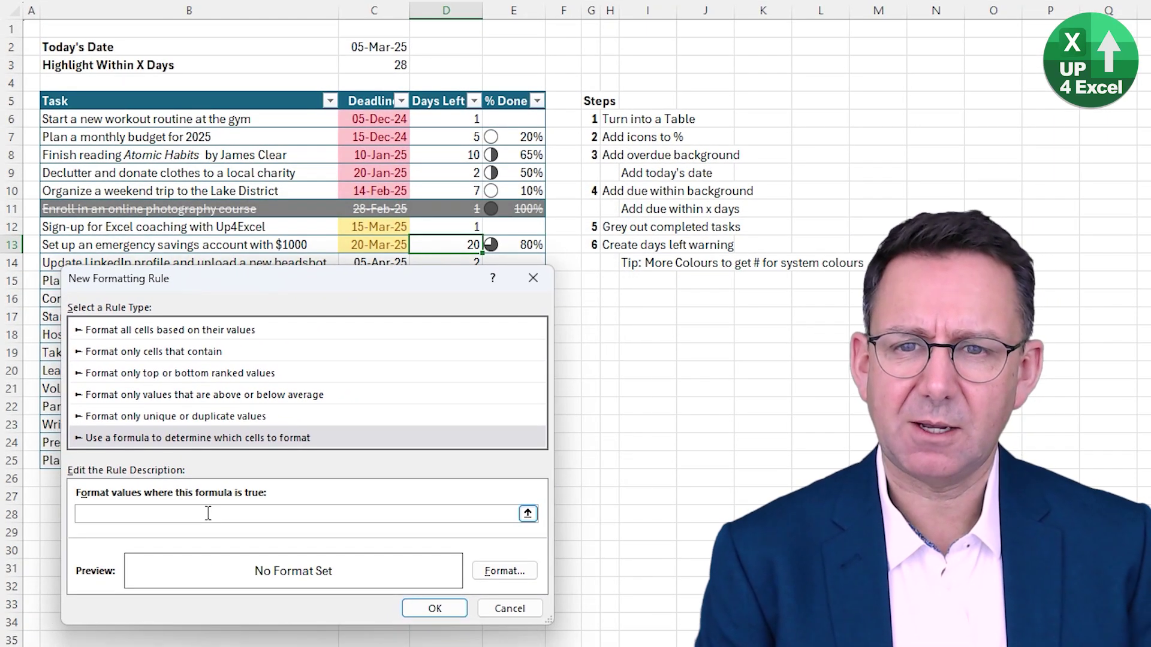
pyautogui.click(205, 514)
pyautogui.click(387, 48)
pyautogui.write('+')
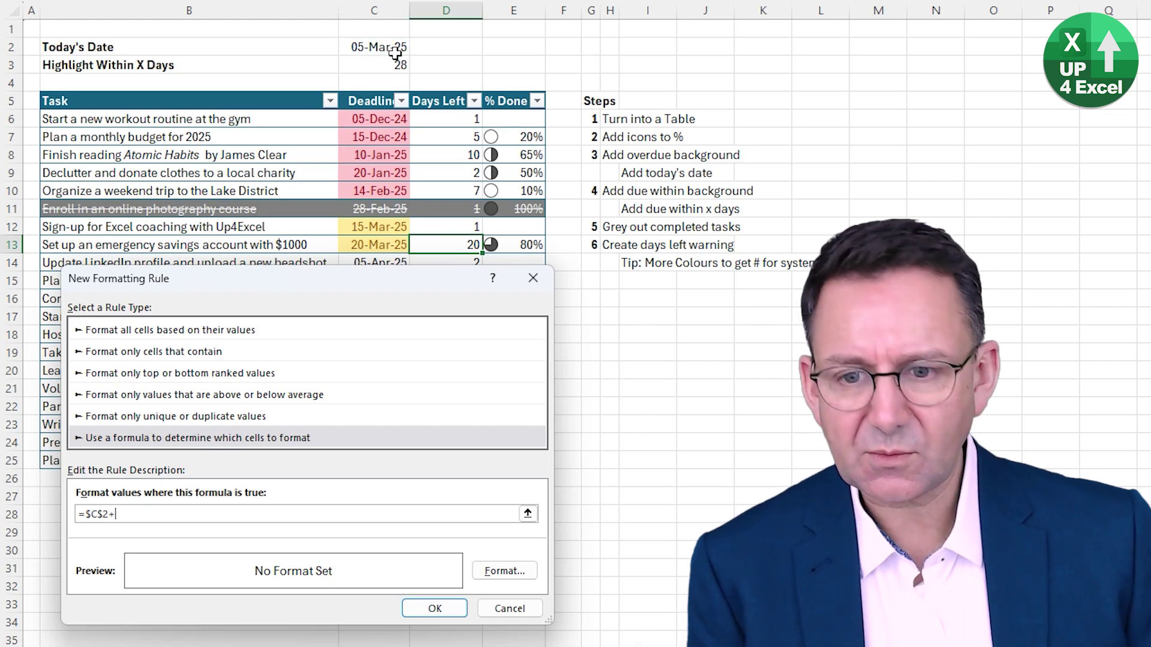
pyautogui.click(440, 245)
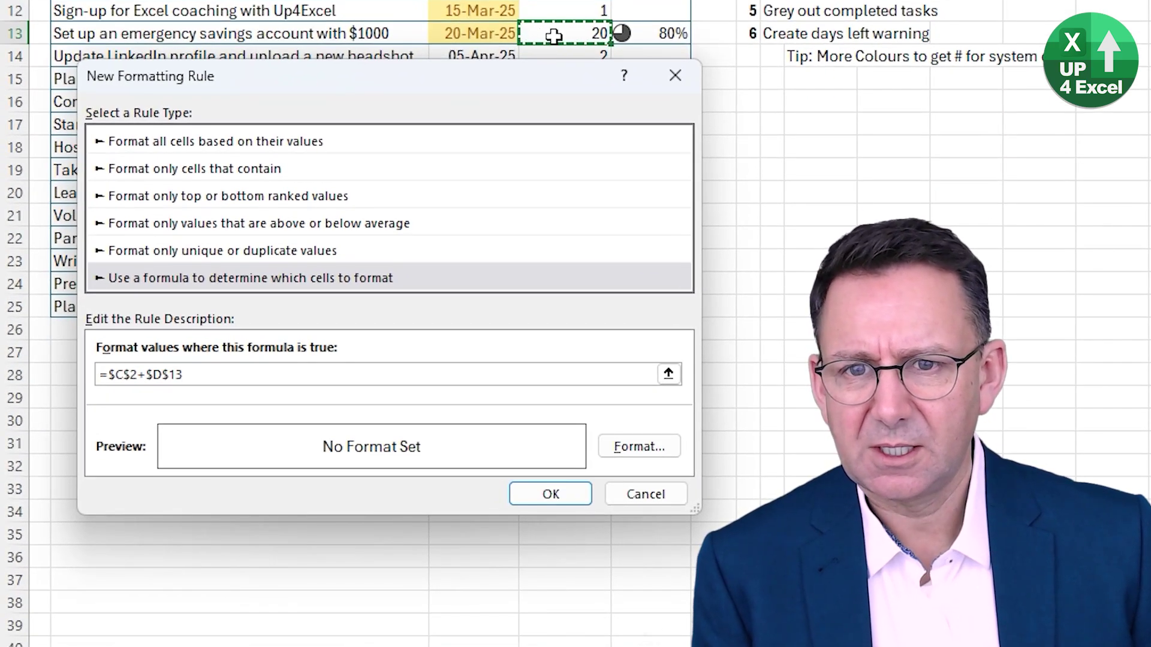
pyautogui.write('>')
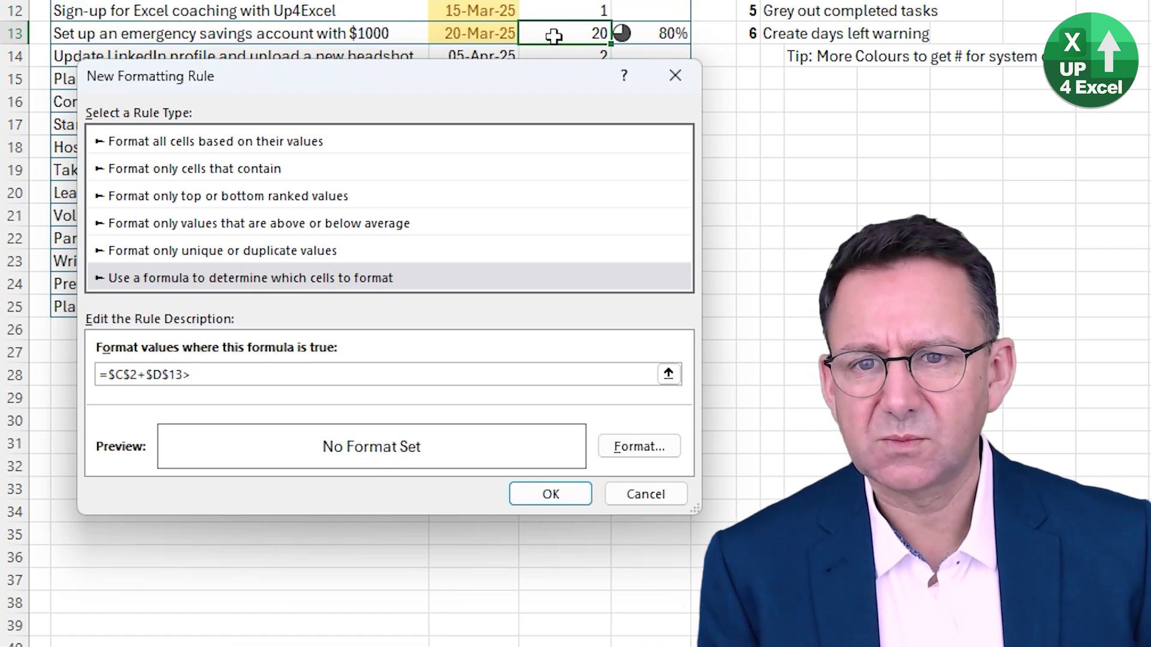
pyautogui.click(472, 32)
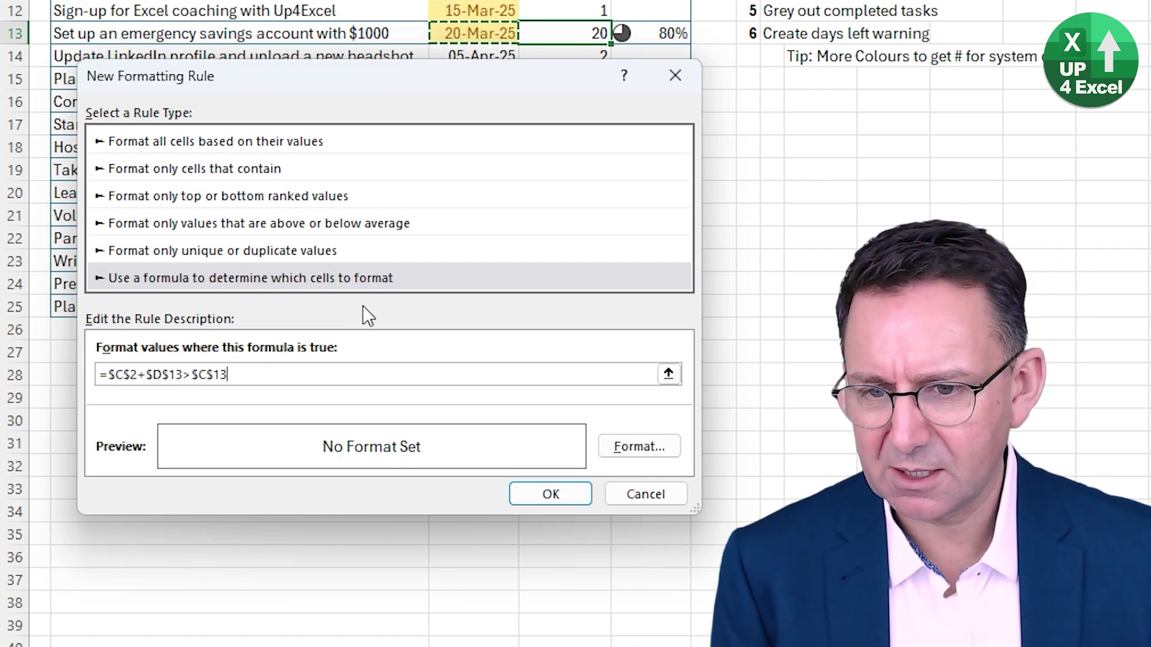
# Wrap $C$2+$D13 in parentheses and make the D13 and C13 row references relative
pyautogui.click(109, 374)
pyautogui.write('(')
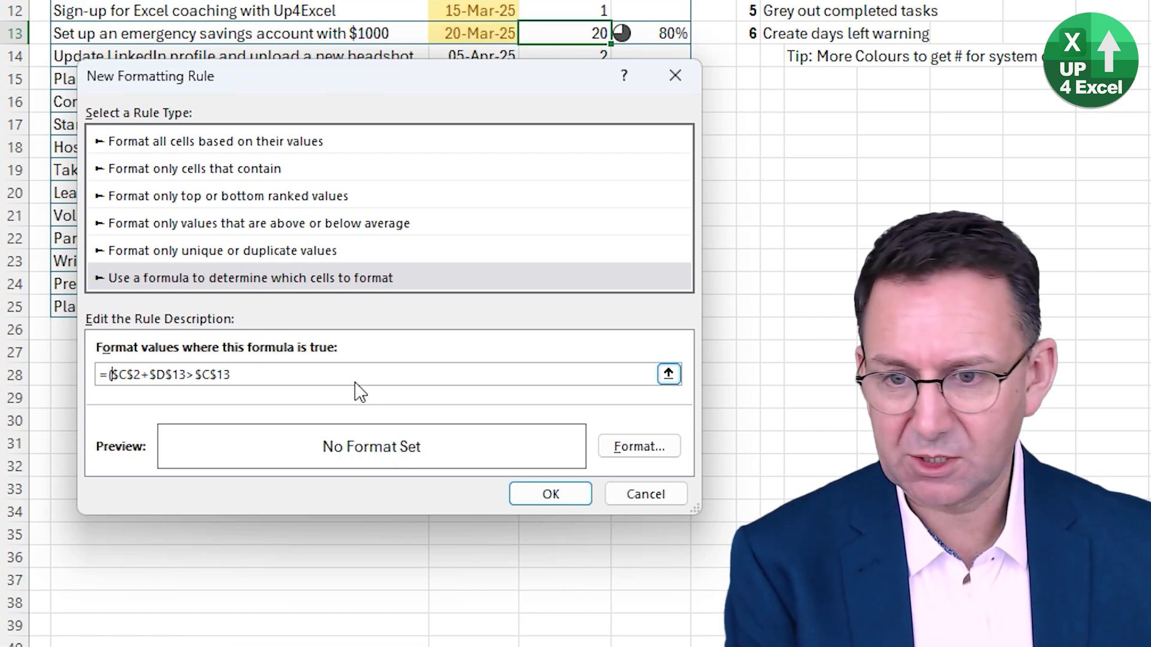
pyautogui.click(183, 375)
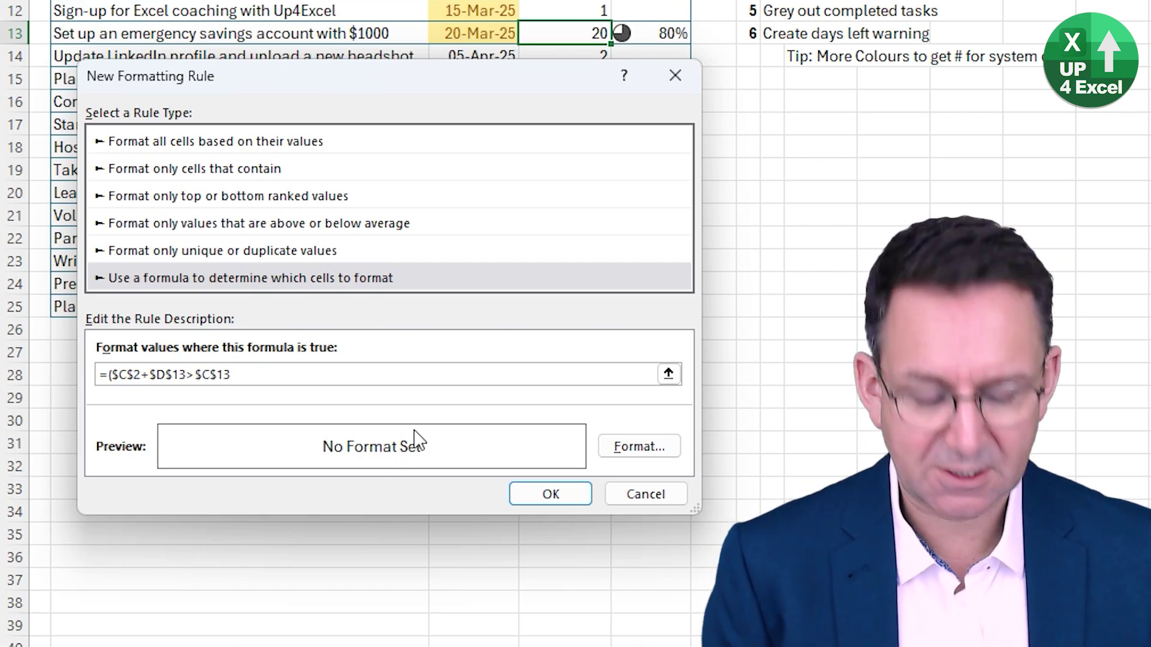
pyautogui.write(')')
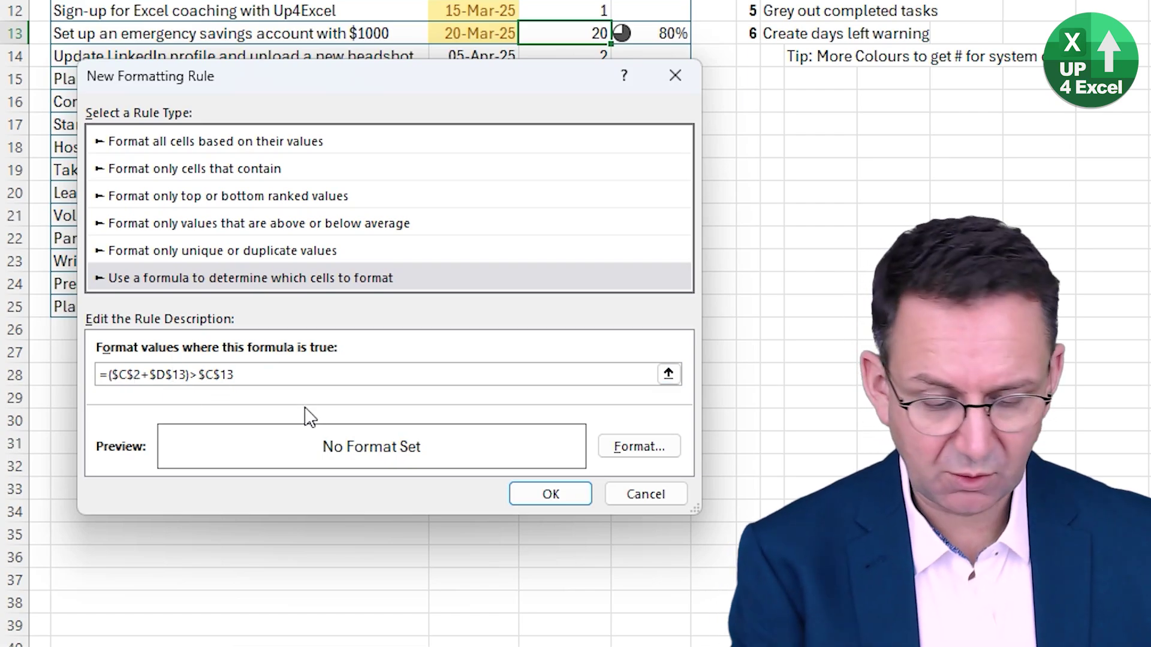
pyautogui.press('BackSpace')
pyautogui.click(210, 374)
pyautogui.press('BackSpace')
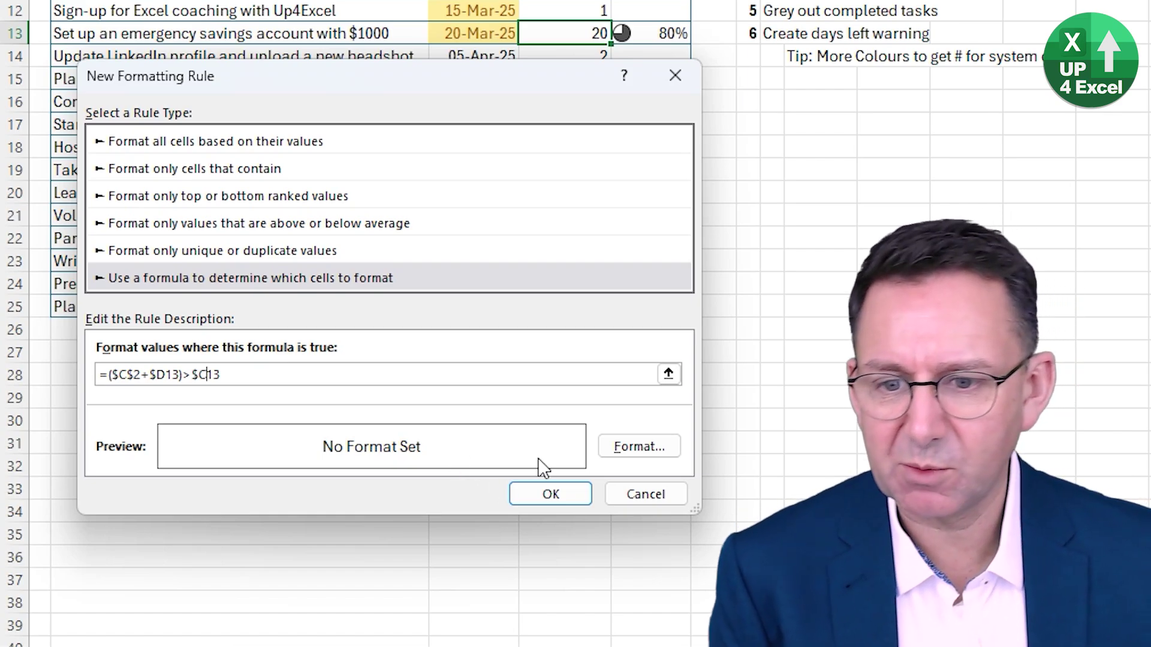
# Give the days-left warning rule an orange fill with a matching text colour and save it
pyautogui.click(638, 454)
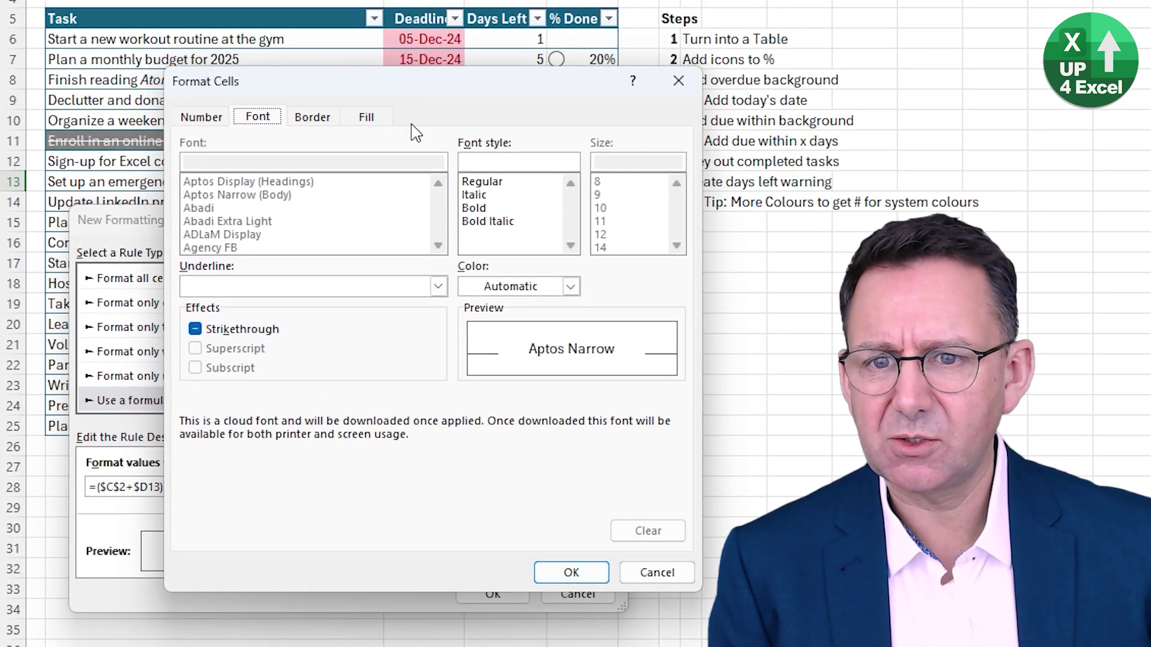
pyautogui.click(382, 119)
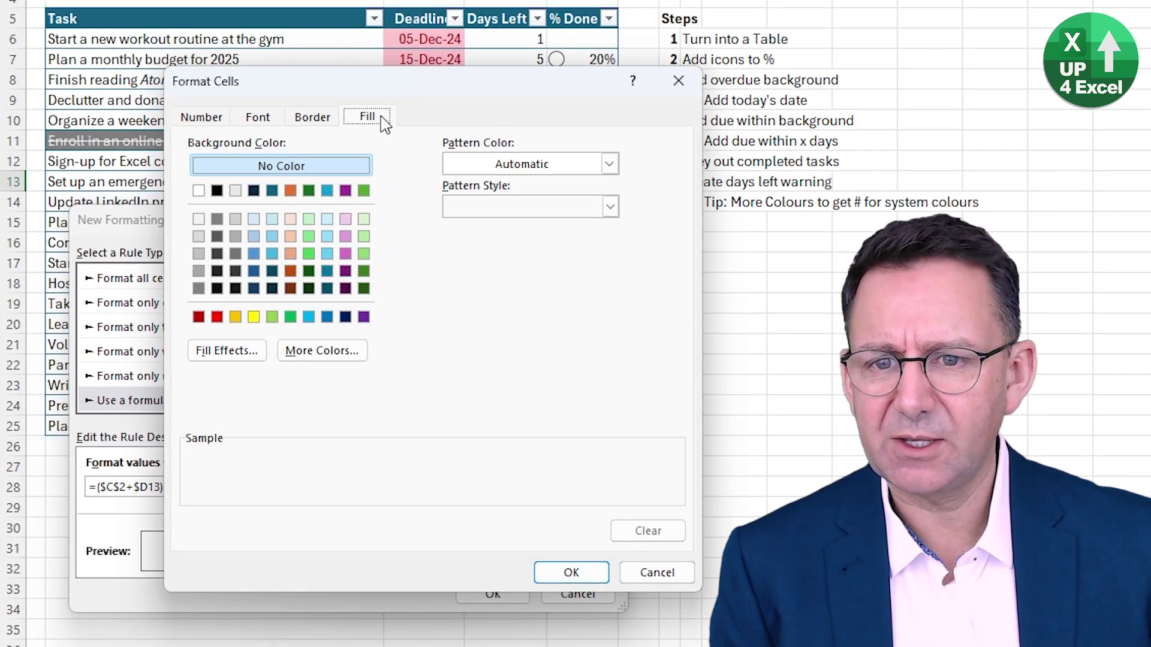
pyautogui.click(235, 316)
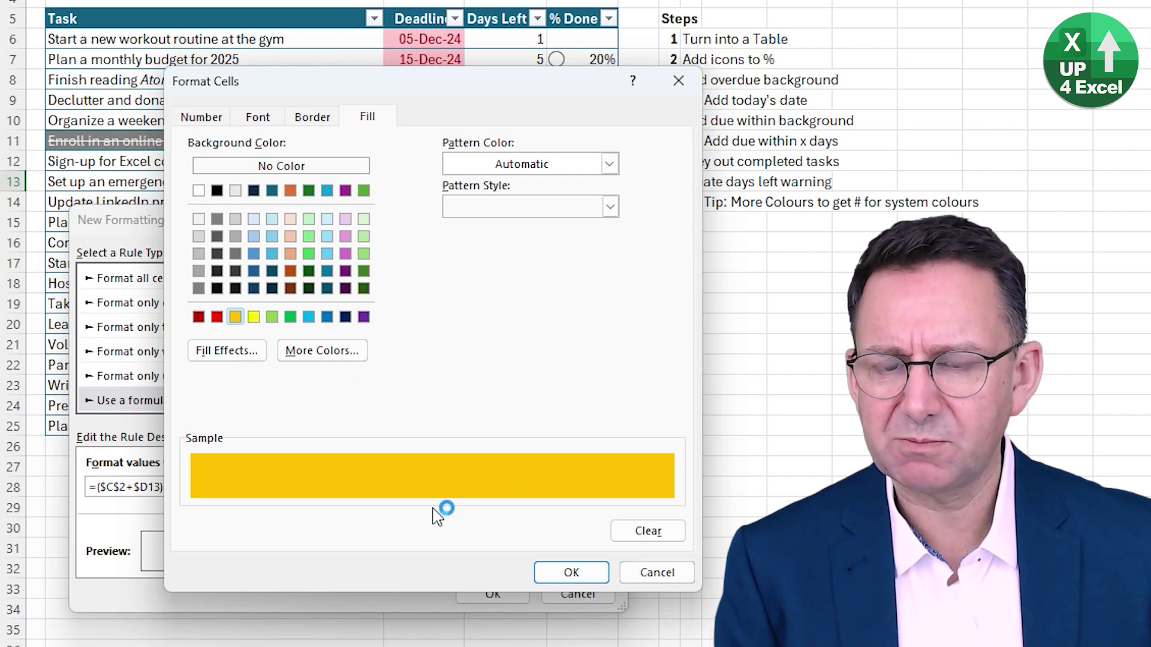
pyautogui.click(258, 117)
pyautogui.click(570, 287)
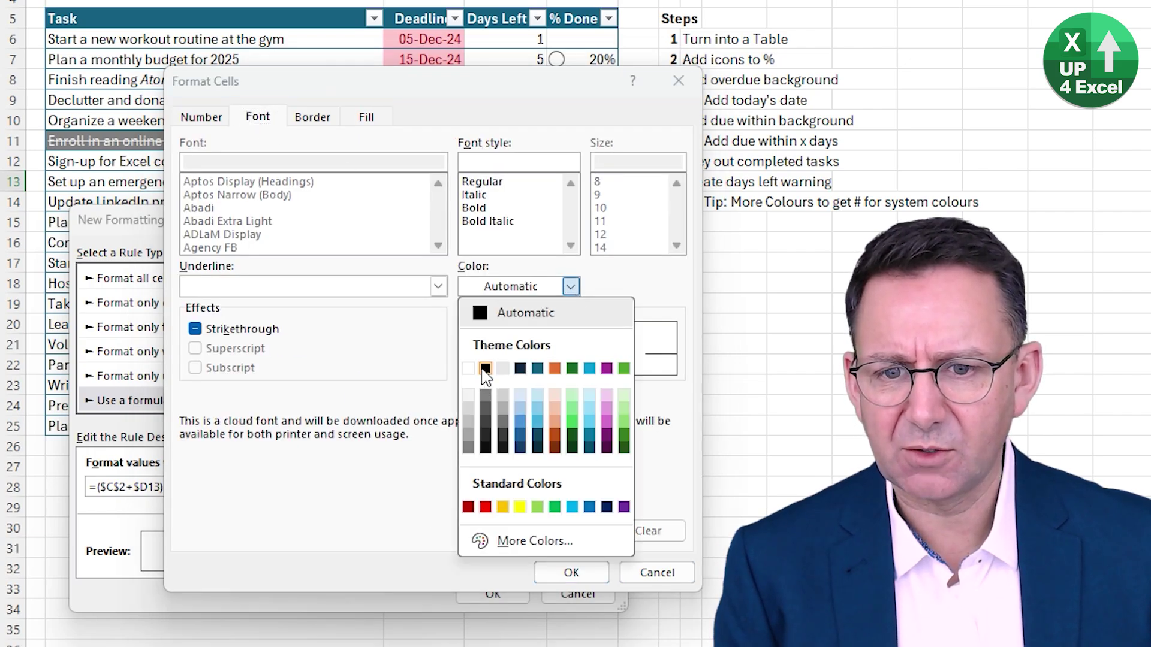
pyautogui.click(486, 368)
pyautogui.click(572, 572)
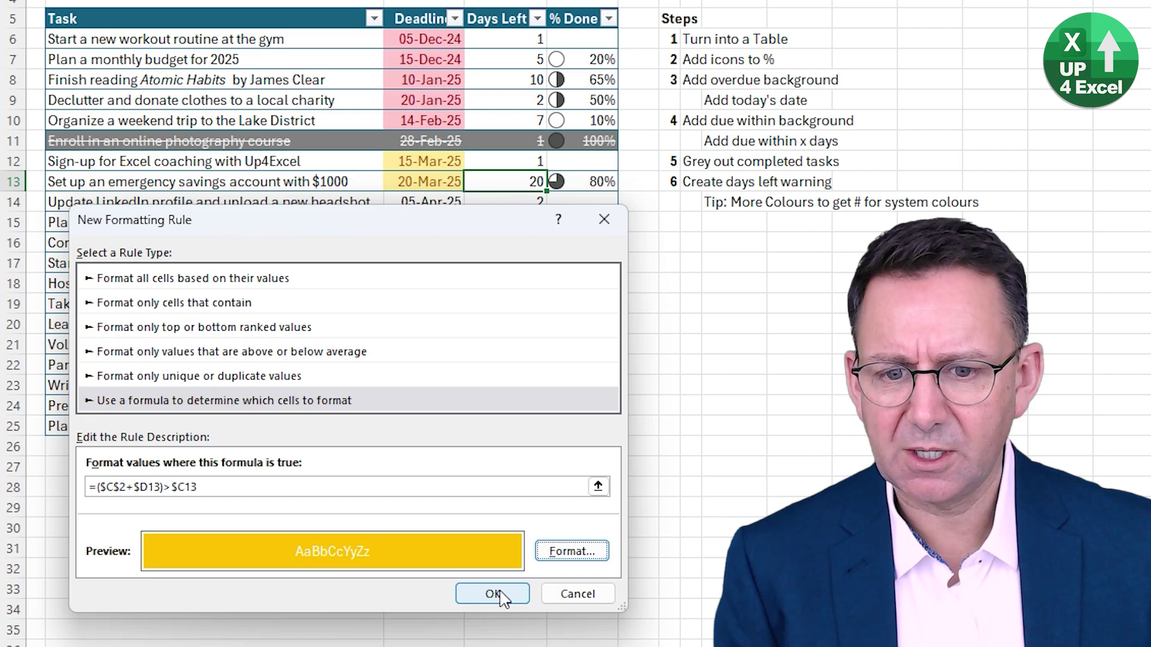
pyautogui.click(493, 594)
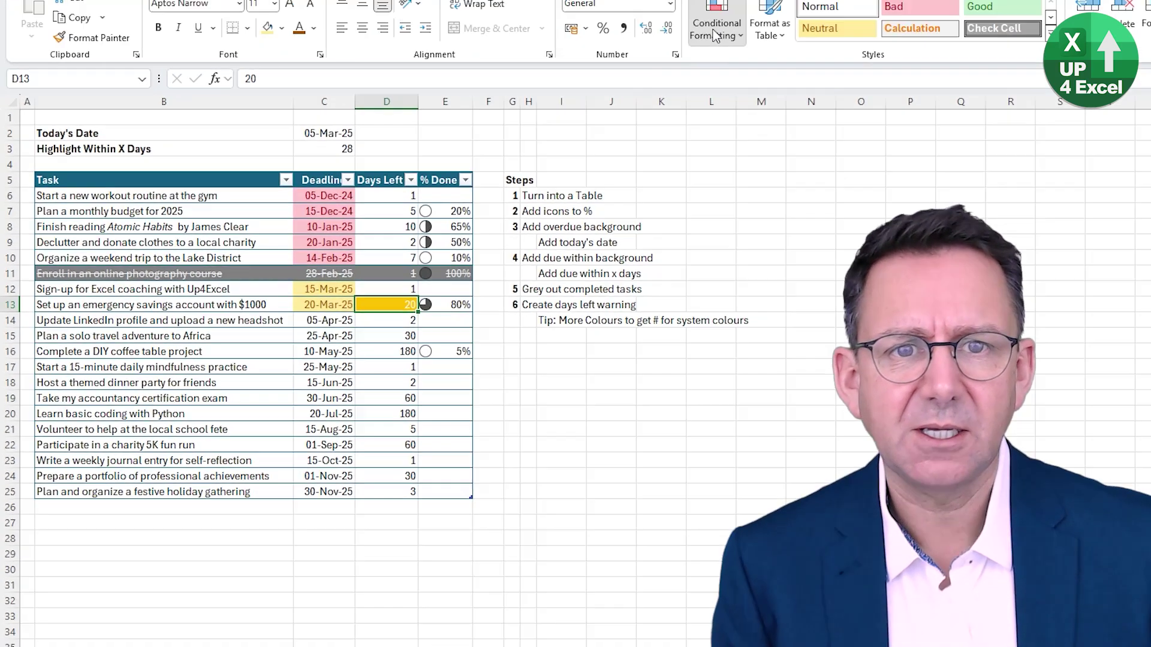
# Change the warning rule's Applies to range to the Days Left column =$D$6:$D$25
pyautogui.click(717, 30)
pyautogui.click(683, 289)
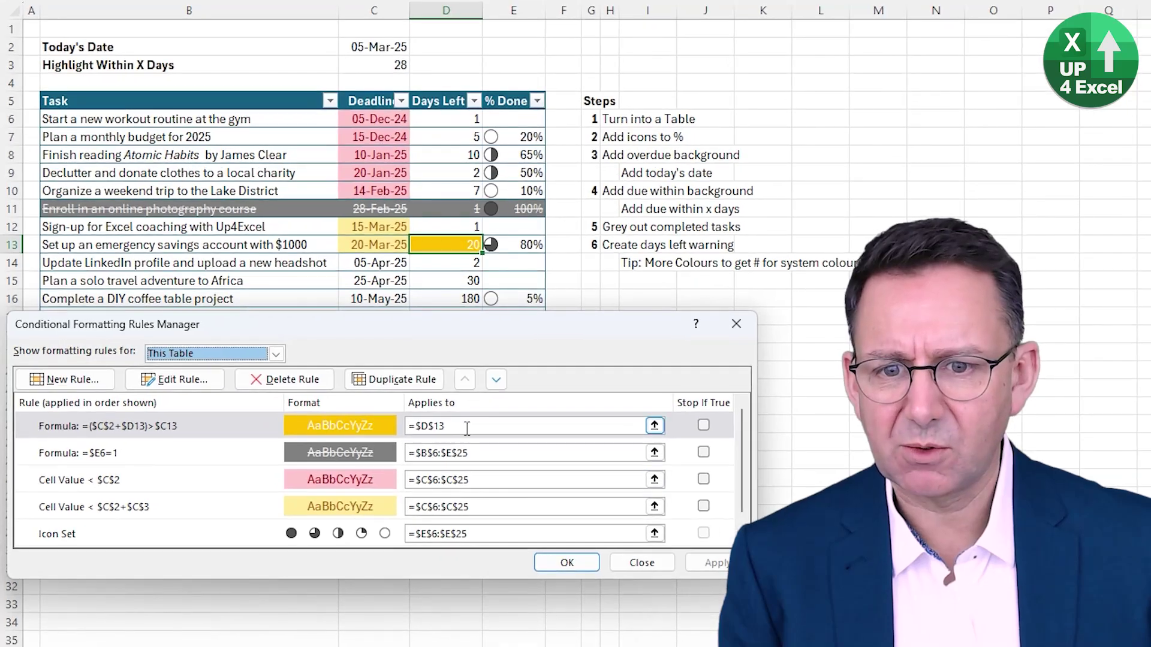
pyautogui.click(434, 442)
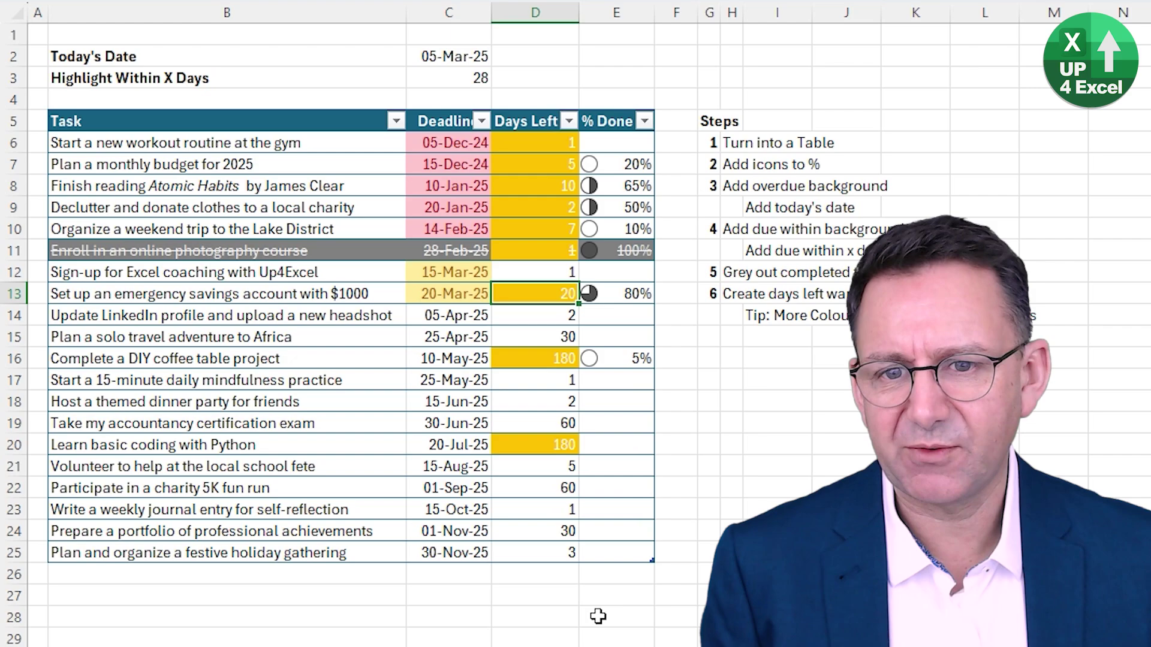
pyautogui.click(444, 270)
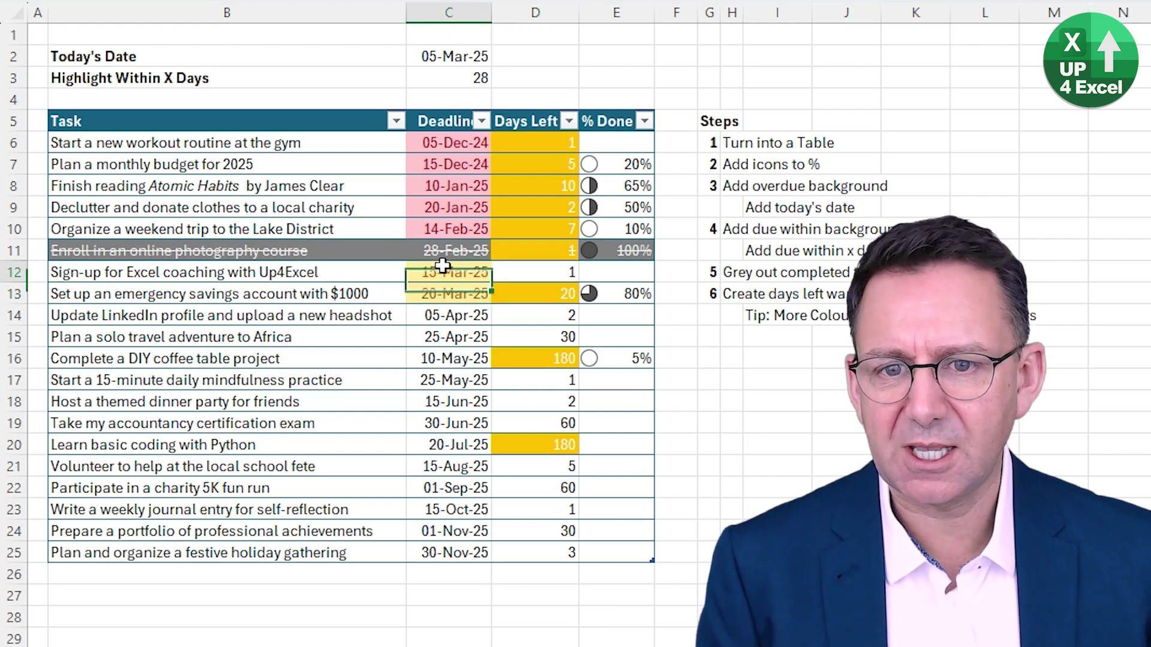
pyautogui.click(527, 354)
pyautogui.click(536, 138)
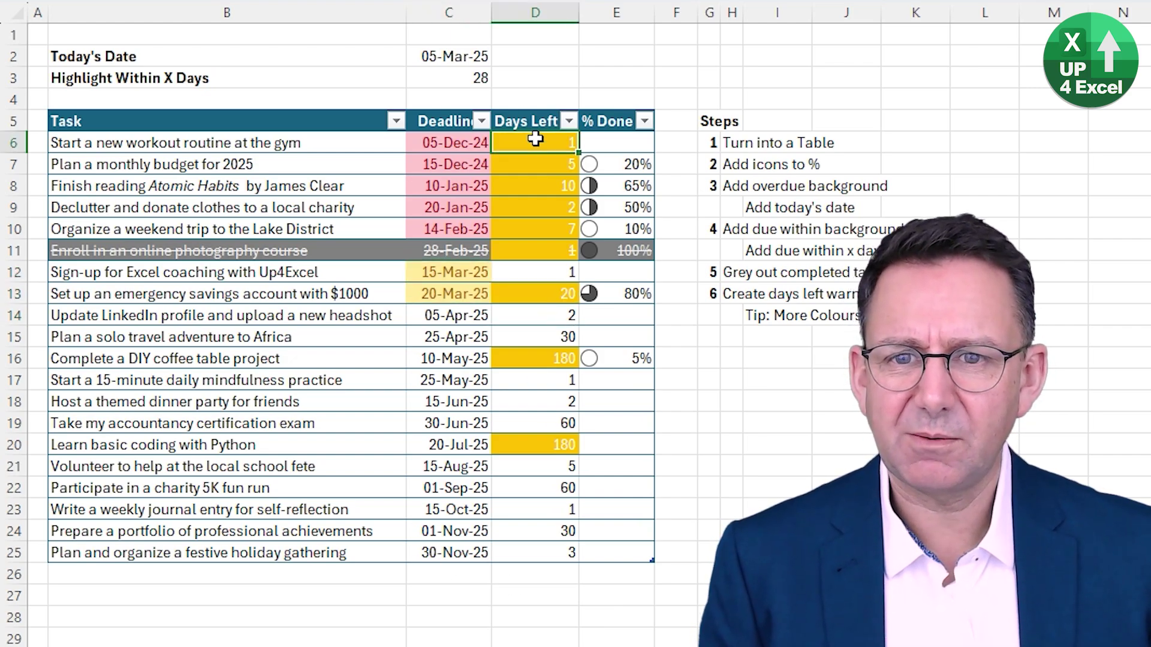
pyautogui.moveTo(535, 139); pyautogui.dragTo(522, 246)
pyautogui.click(522, 248)
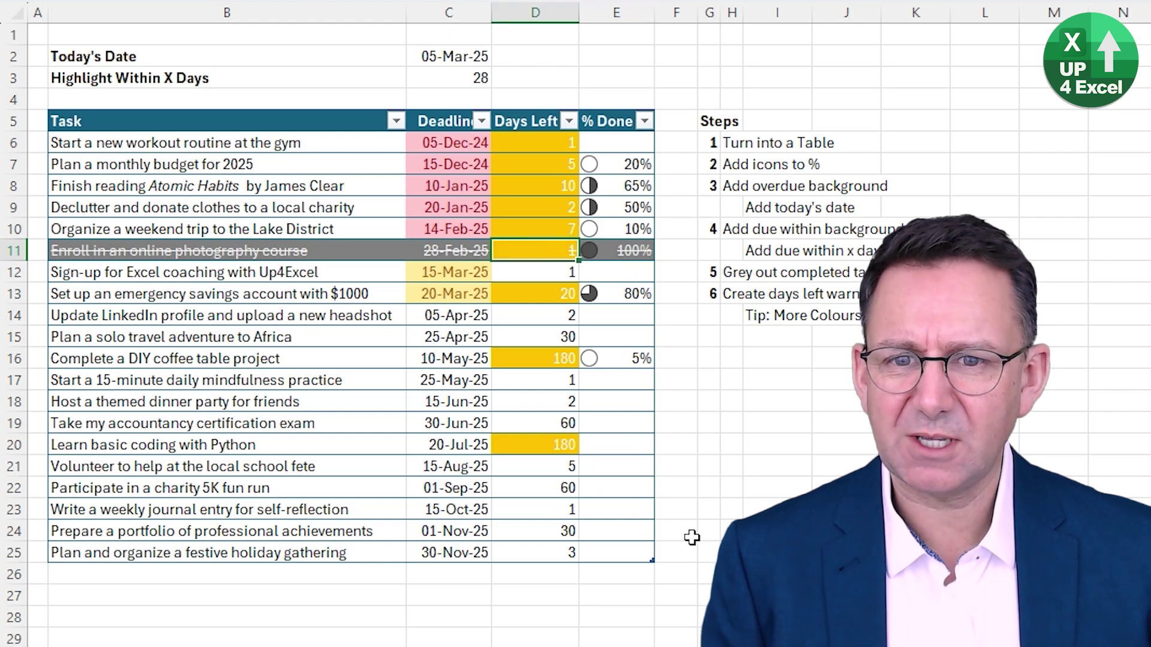
pyautogui.moveTo(454, 144)
pyautogui.mouseDown()
pyautogui.moveTo(557, 163)
pyautogui.moveTo(534, 226)
pyautogui.mouseUp()
pyautogui.click(535, 186)
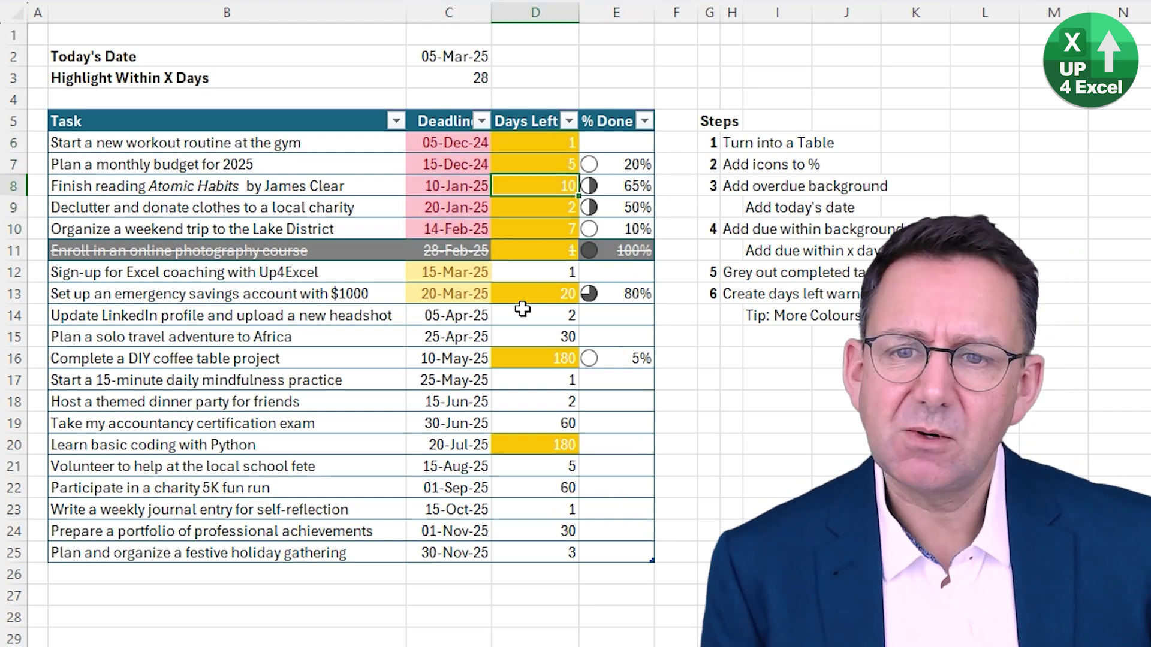
pyautogui.moveTo(452, 228); pyautogui.dragTo(457, 251)
pyautogui.click(457, 251)
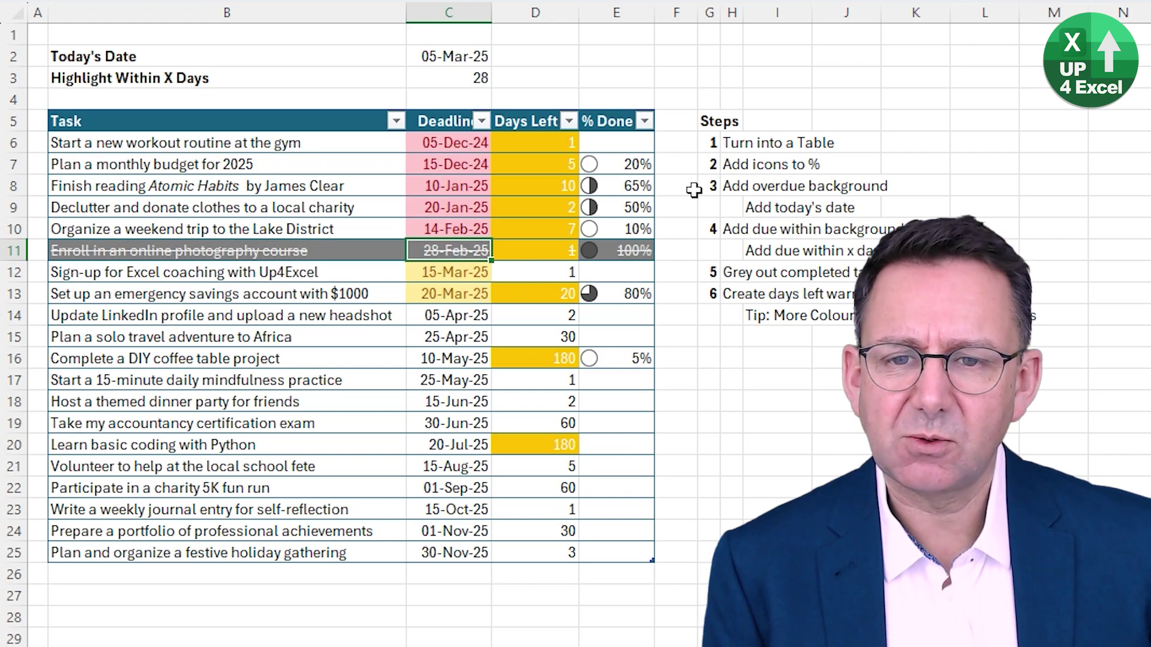
pyautogui.hotkey('alt', 'h')
# Rank the =($C$2+$D6)>$C6 warning rule second, just below the grey completed-task rule
pyautogui.press('l')
pyautogui.click(692, 289)
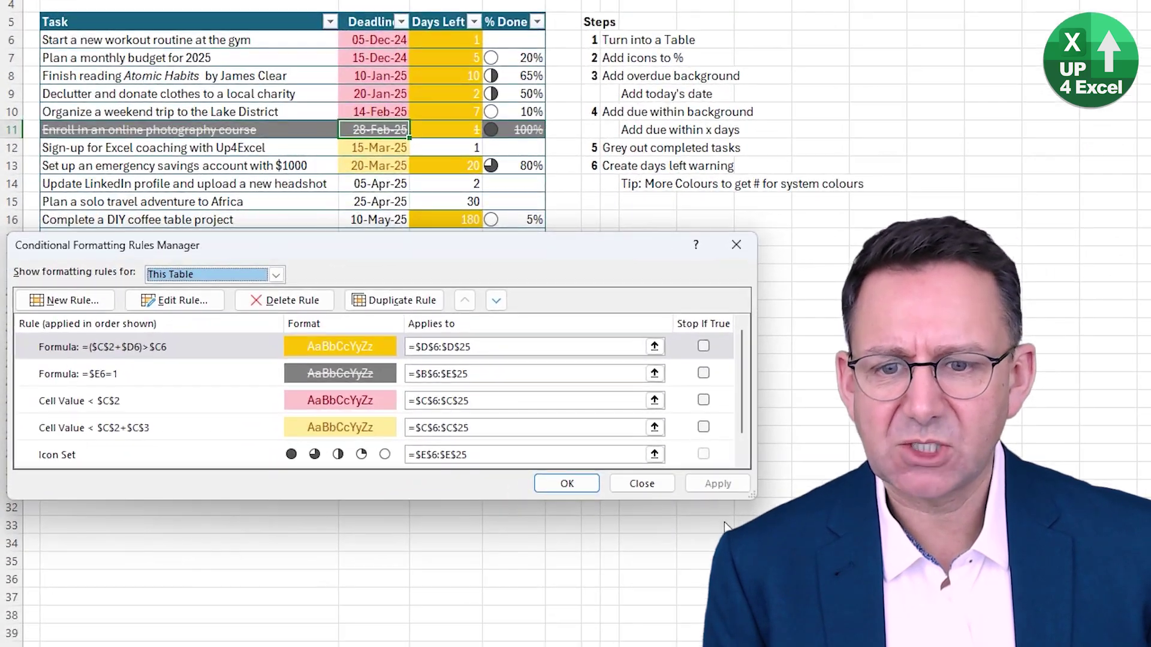
pyautogui.click(338, 355)
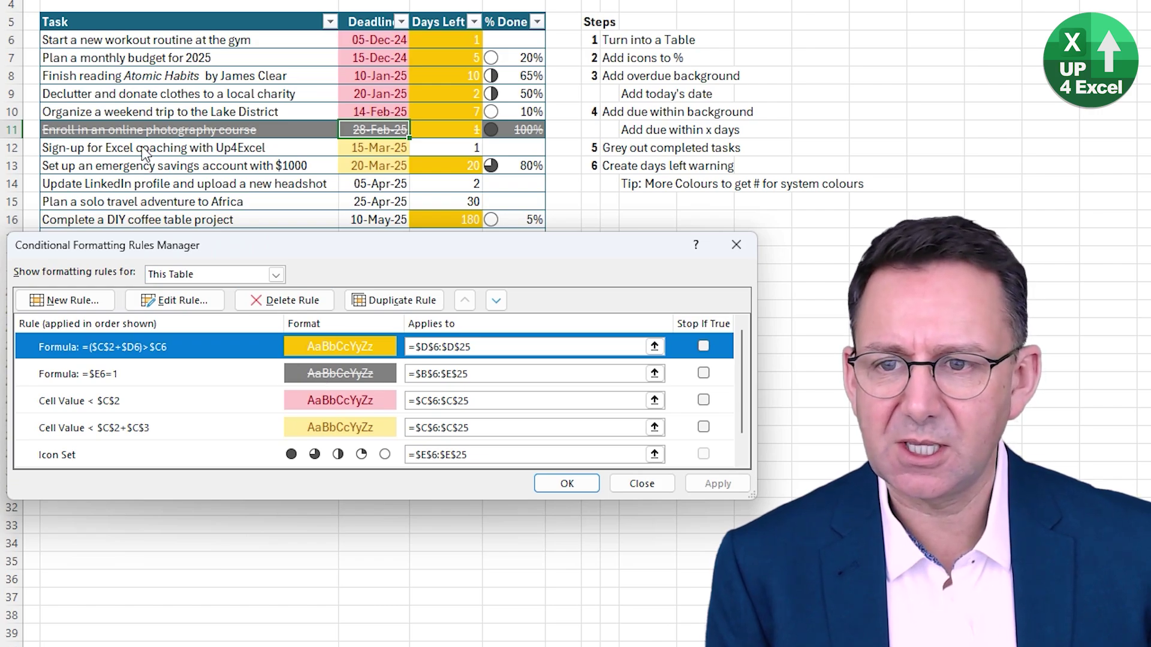
pyautogui.click(227, 376)
pyautogui.click(236, 354)
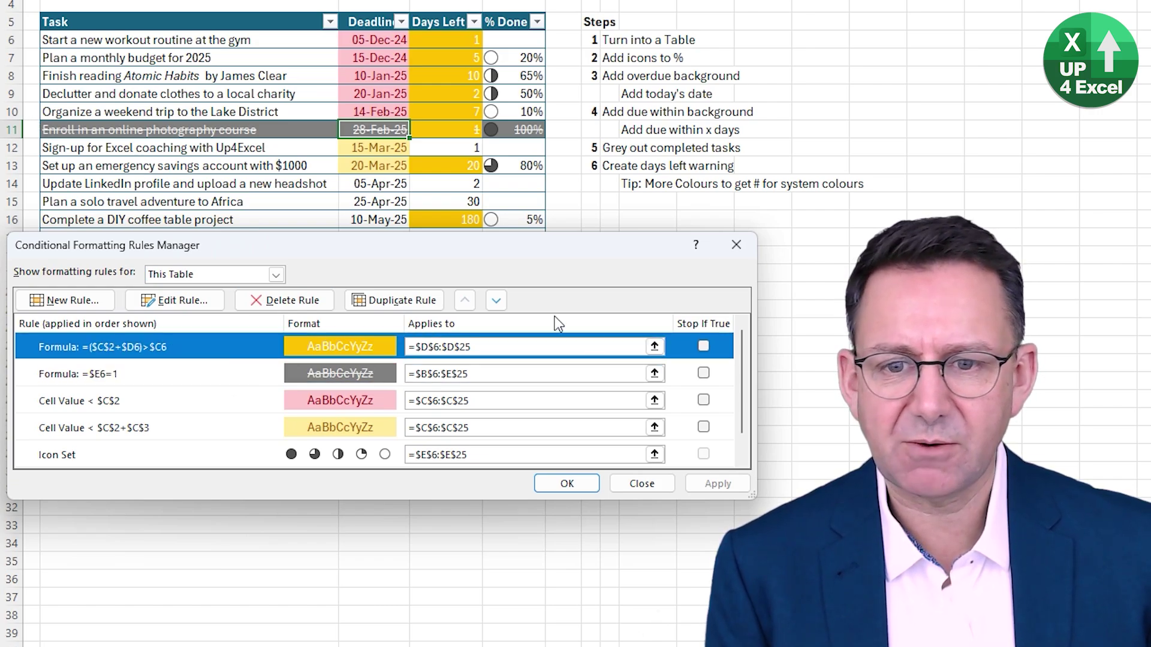
pyautogui.click(502, 303)
pyautogui.click(714, 487)
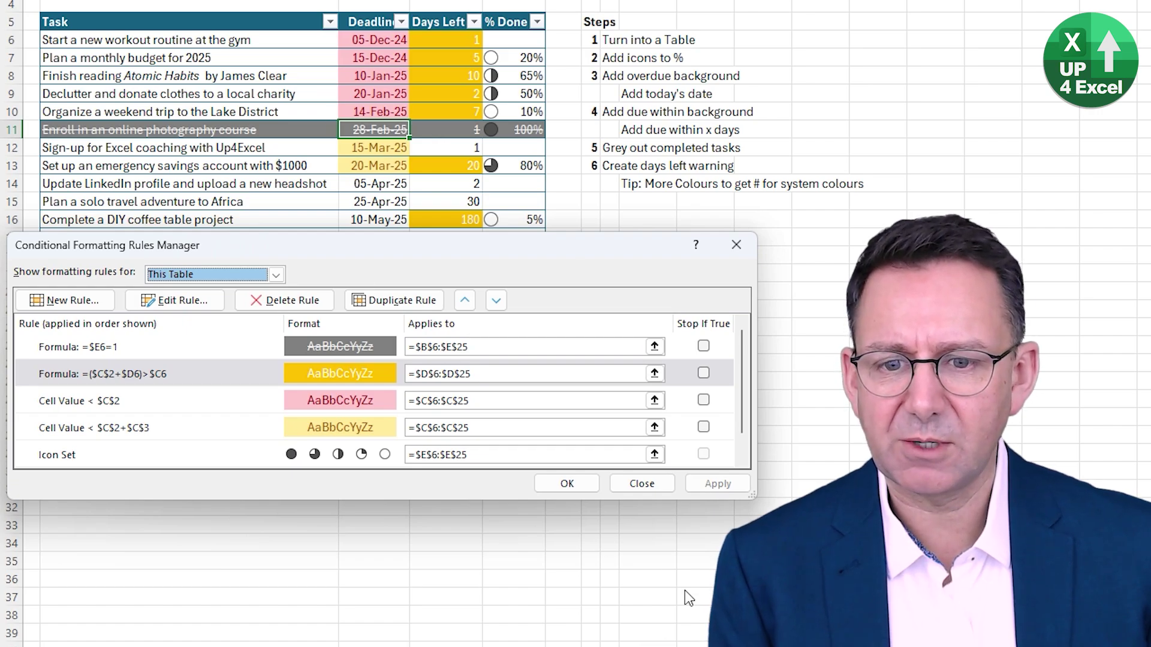
pyautogui.click(382, 377)
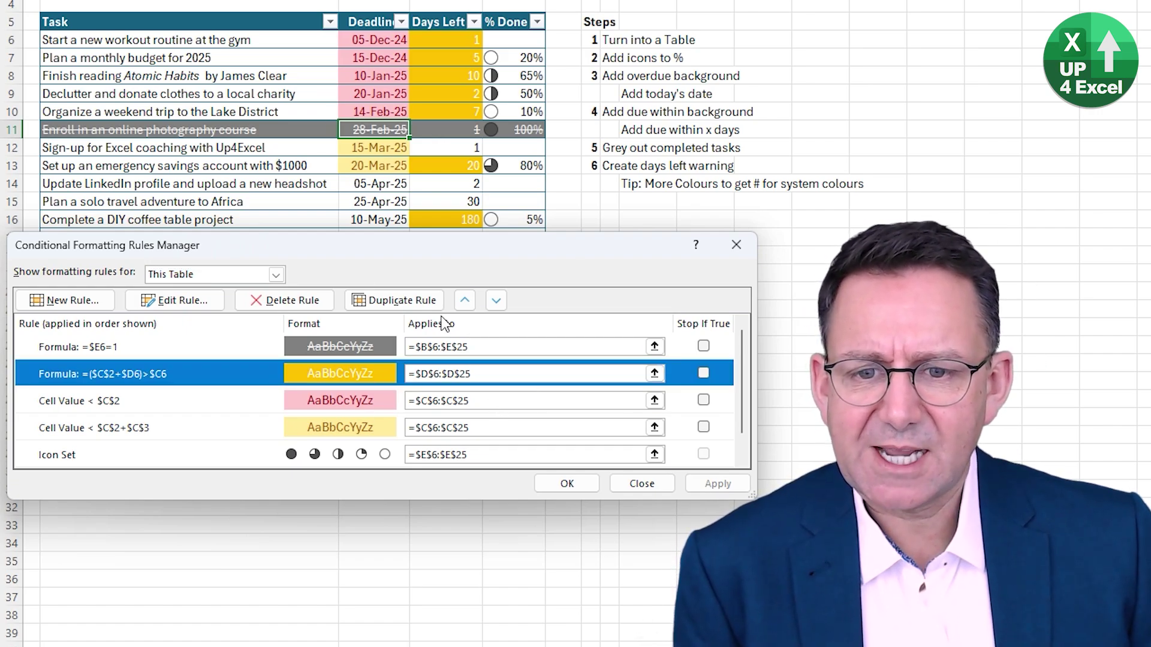
pyautogui.click(502, 303)
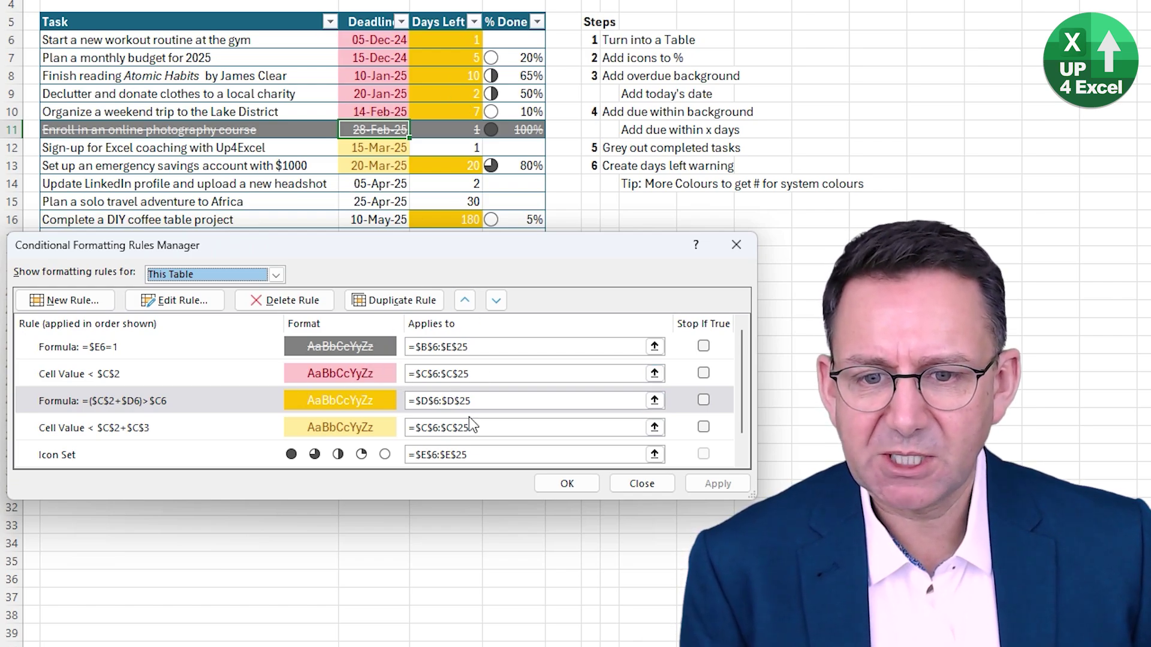
pyautogui.click(465, 300)
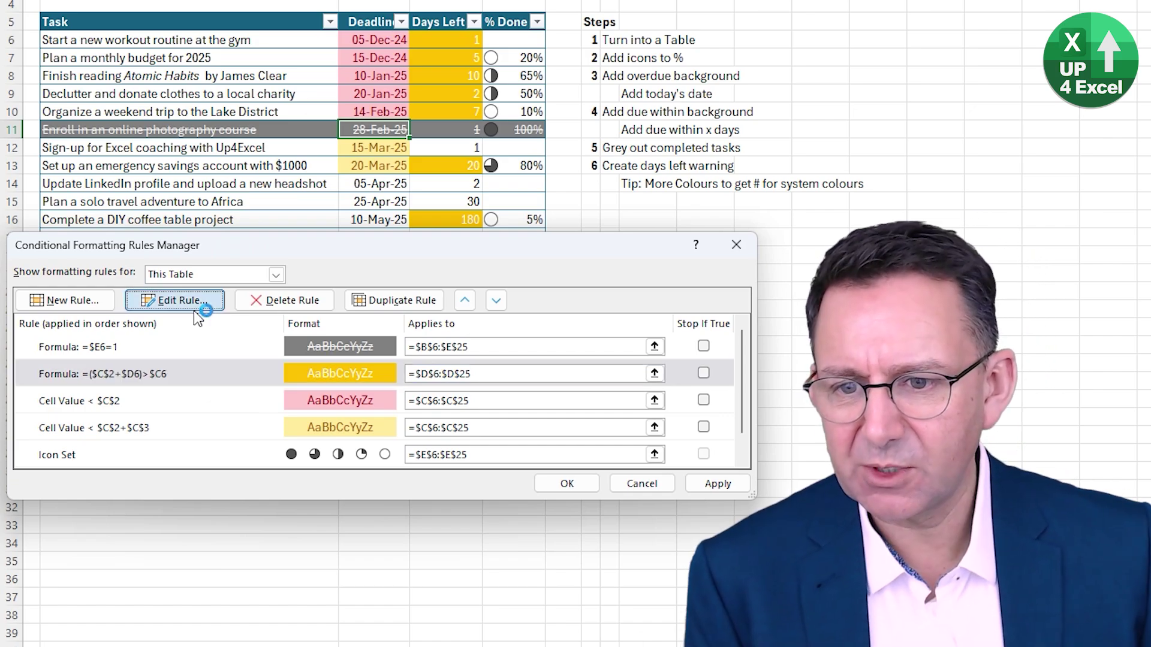
# Change the warning rule's formula to =AND(($C$2+$D6)>$C6,$C6>=$C$2) and confirm it
pyautogui.click(180, 301)
pyautogui.click(480, 445)
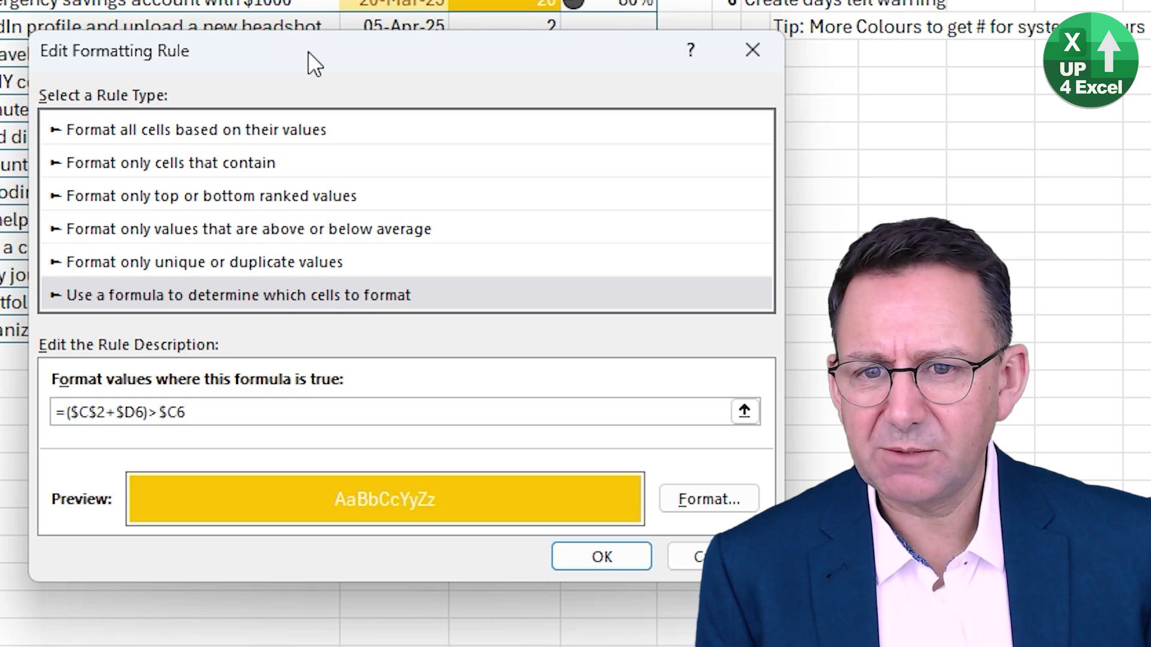
pyautogui.moveTo(308, 52); pyautogui.dragTo(293, 24)
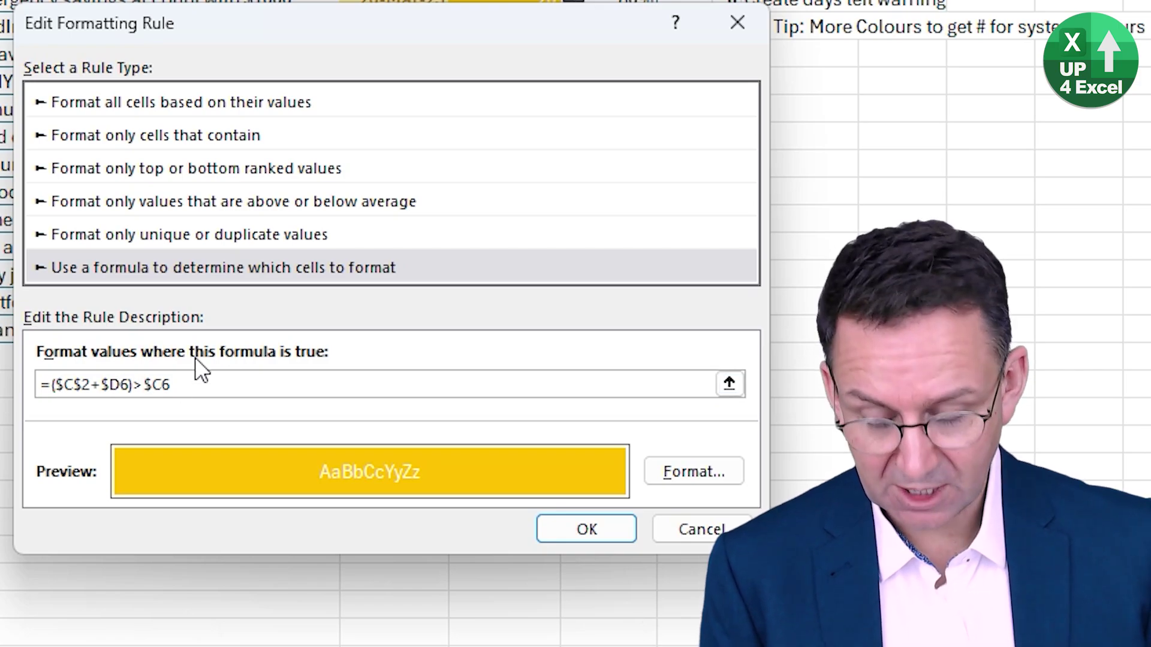
pyautogui.write('and')
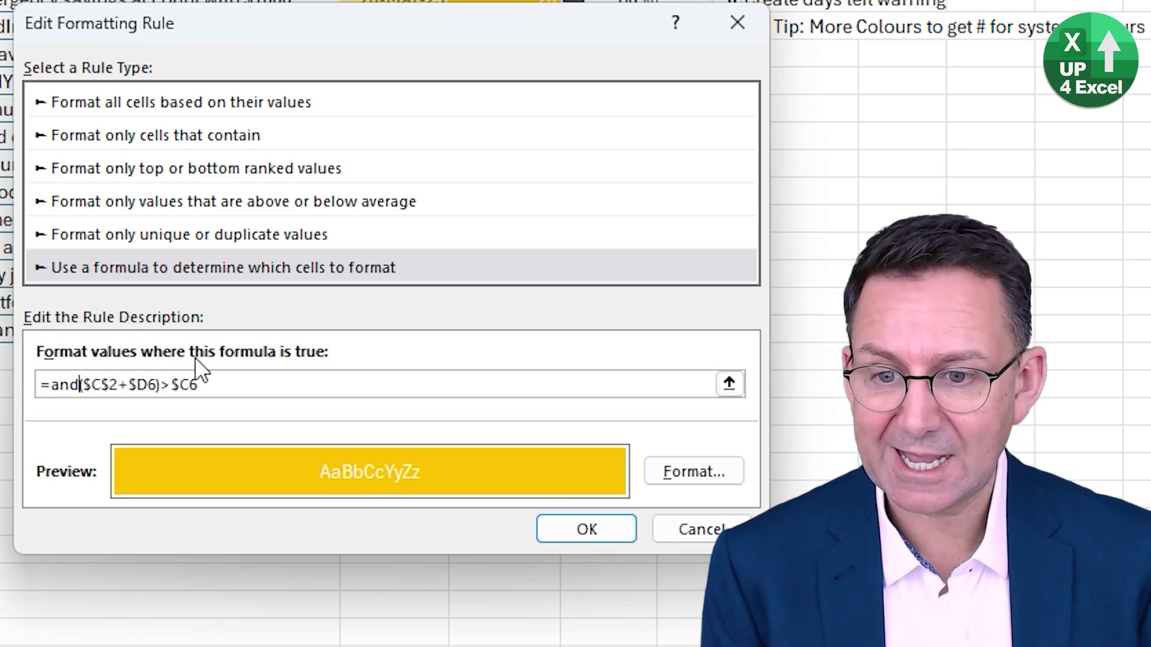
pyautogui.write('(')
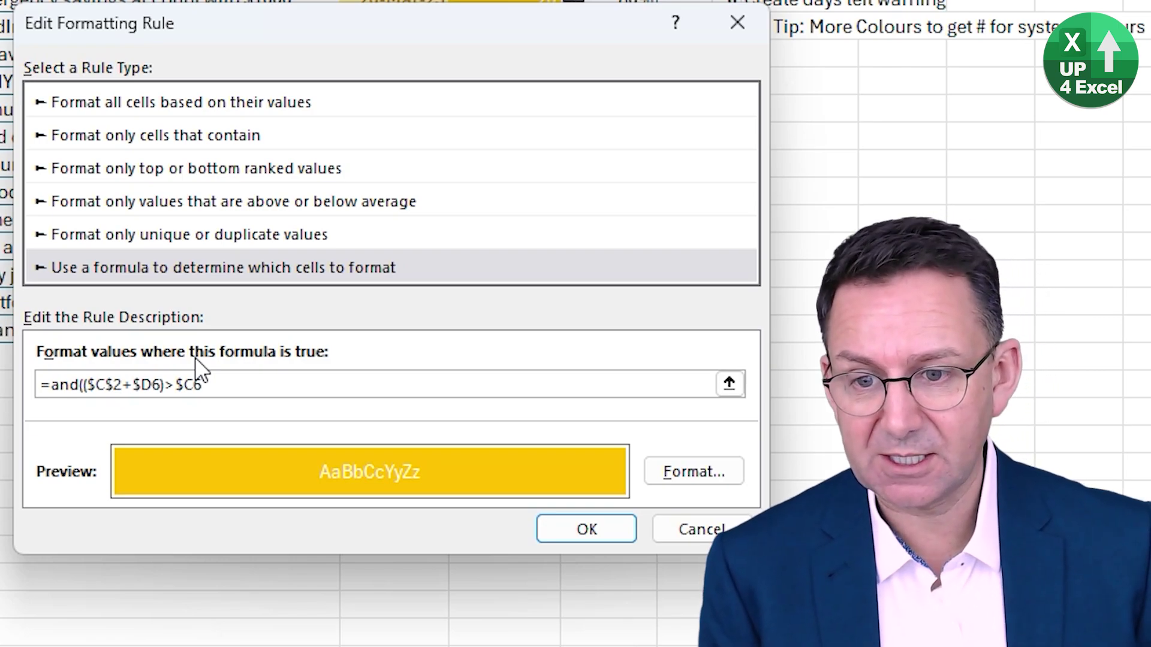
pyautogui.press('End')
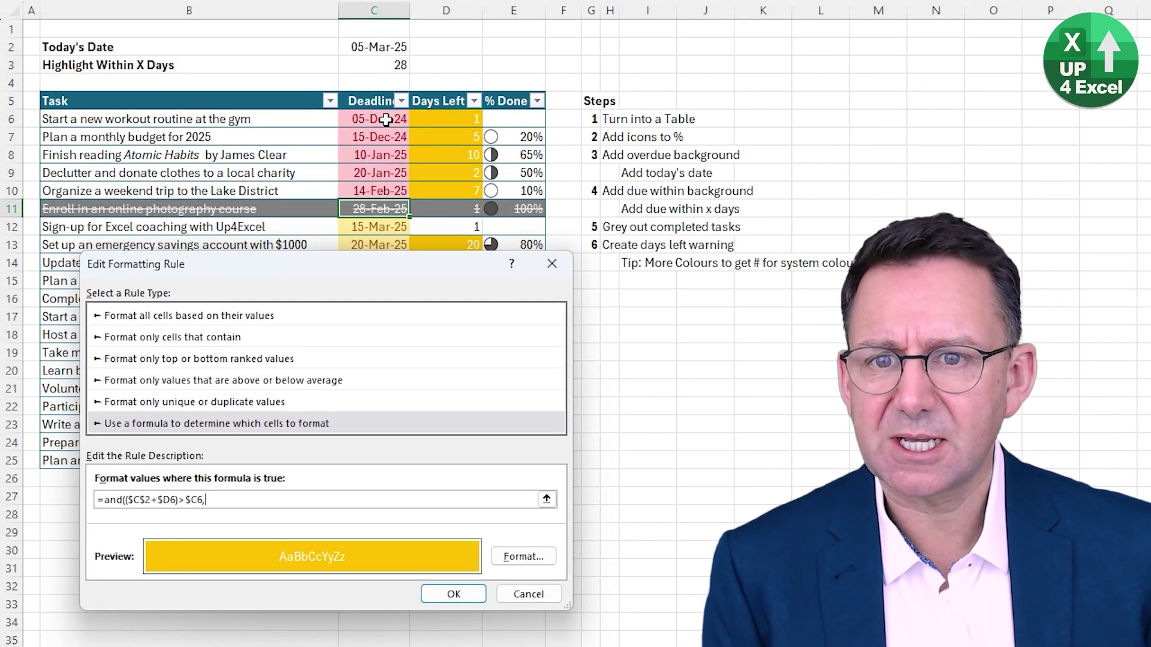
pyautogui.click(386, 120)
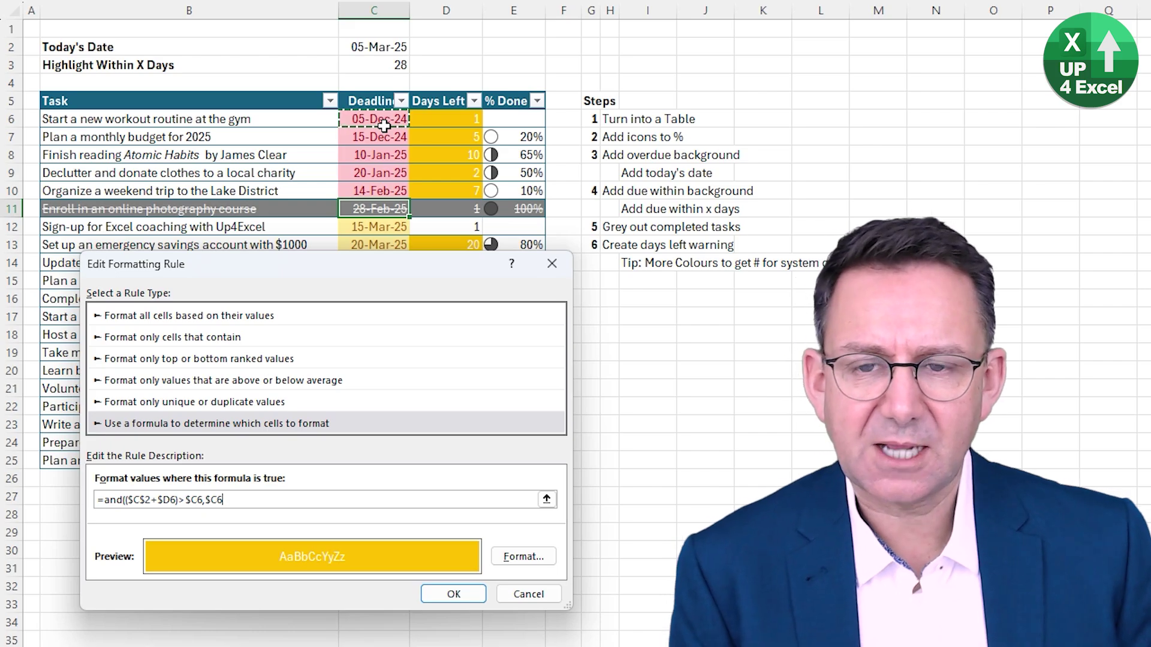
pyautogui.write('>=')
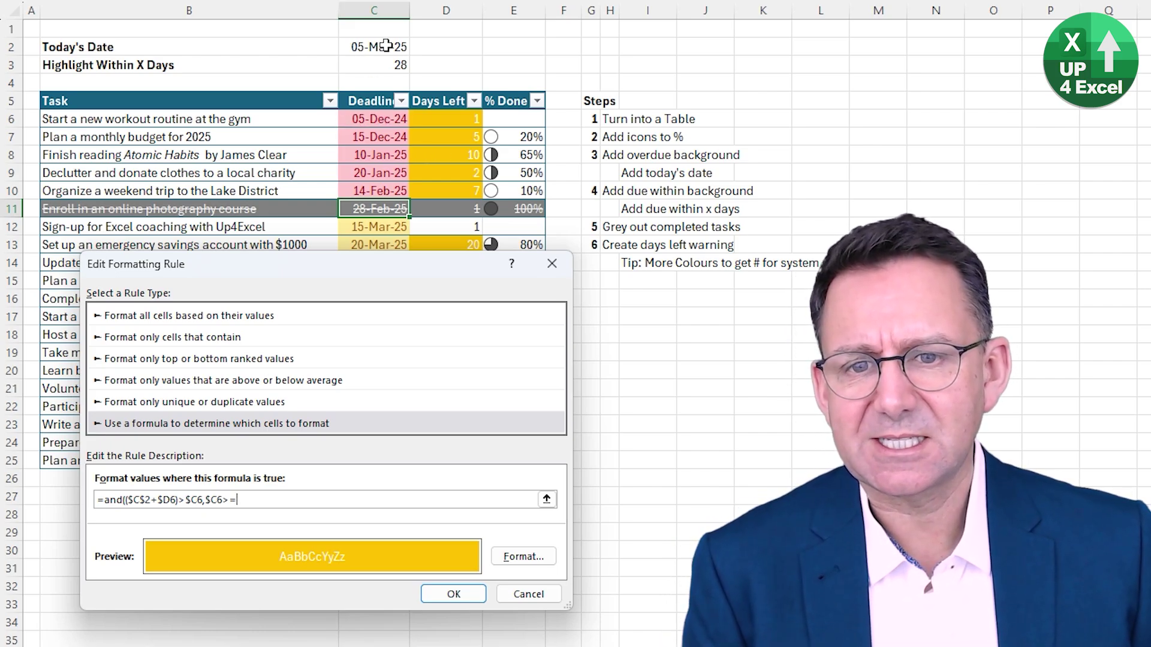
pyautogui.click(384, 46)
pyautogui.write(')')
pyautogui.click(454, 593)
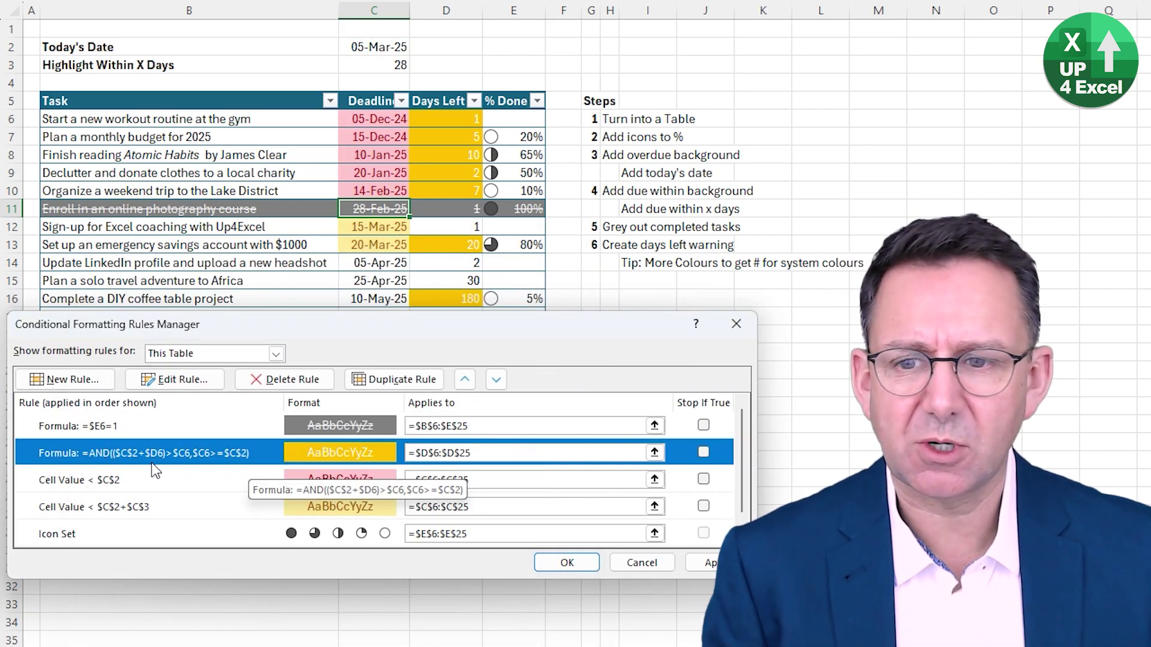
# Apply the gold days-left warning rule so rows 13, 16 and 20 shade, then reopen it for editing
pyautogui.click(691, 569)
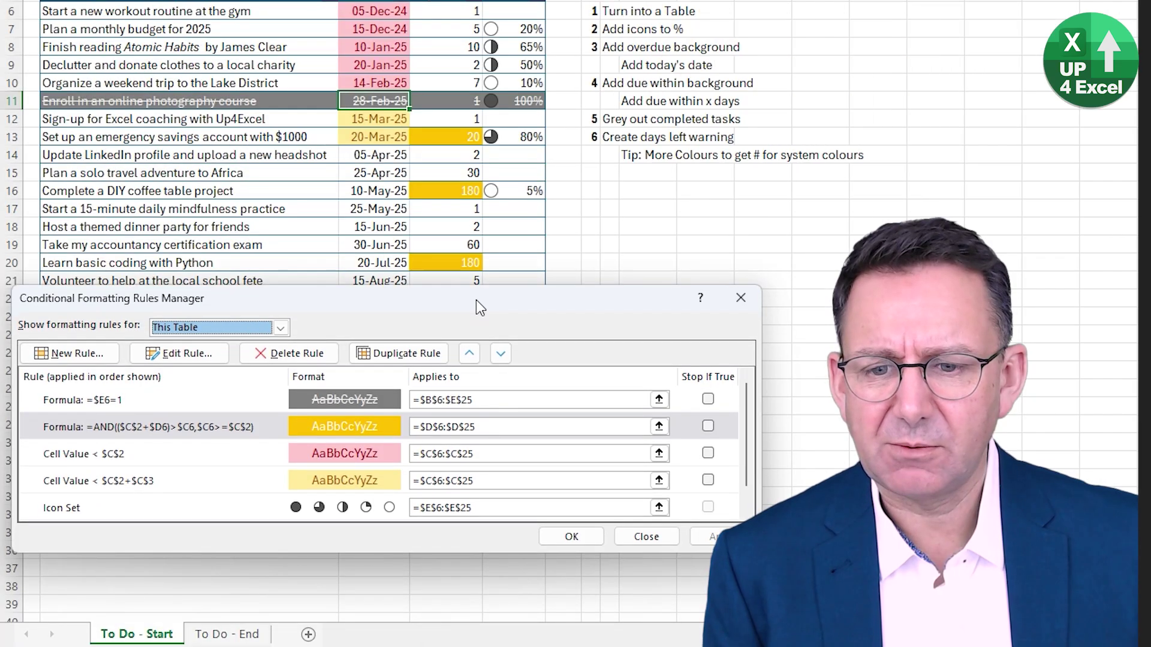
pyautogui.moveTo(476, 304); pyautogui.dragTo(474, 193)
pyautogui.click(186, 247)
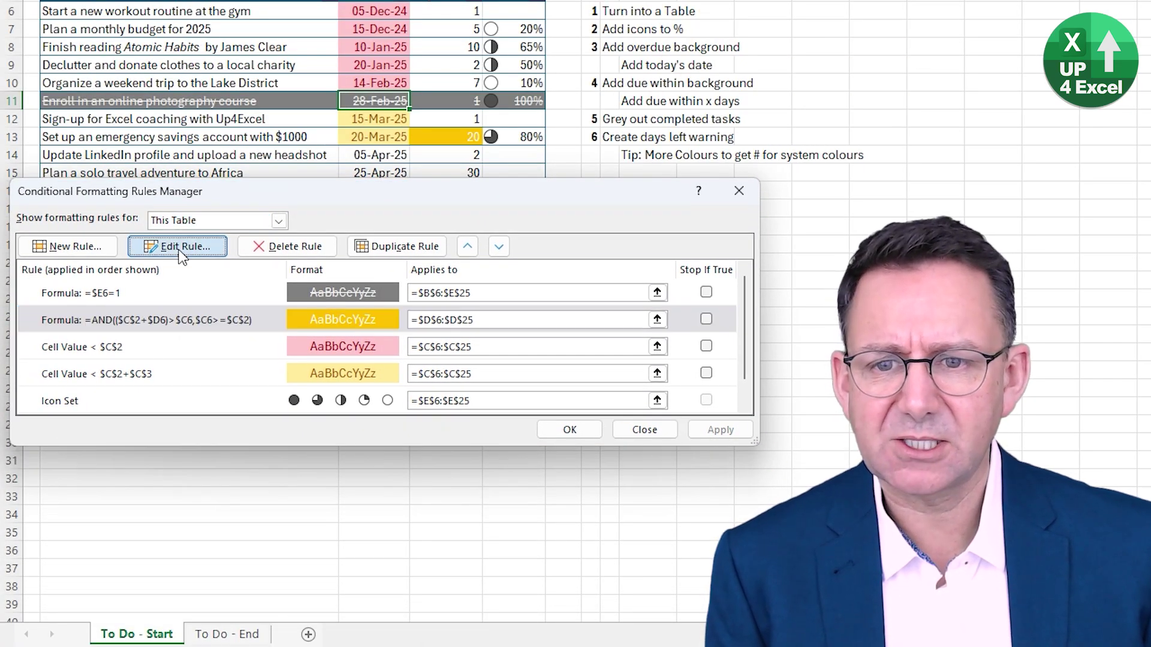
pyautogui.moveTo(419, 134); pyautogui.dragTo(370, 155)
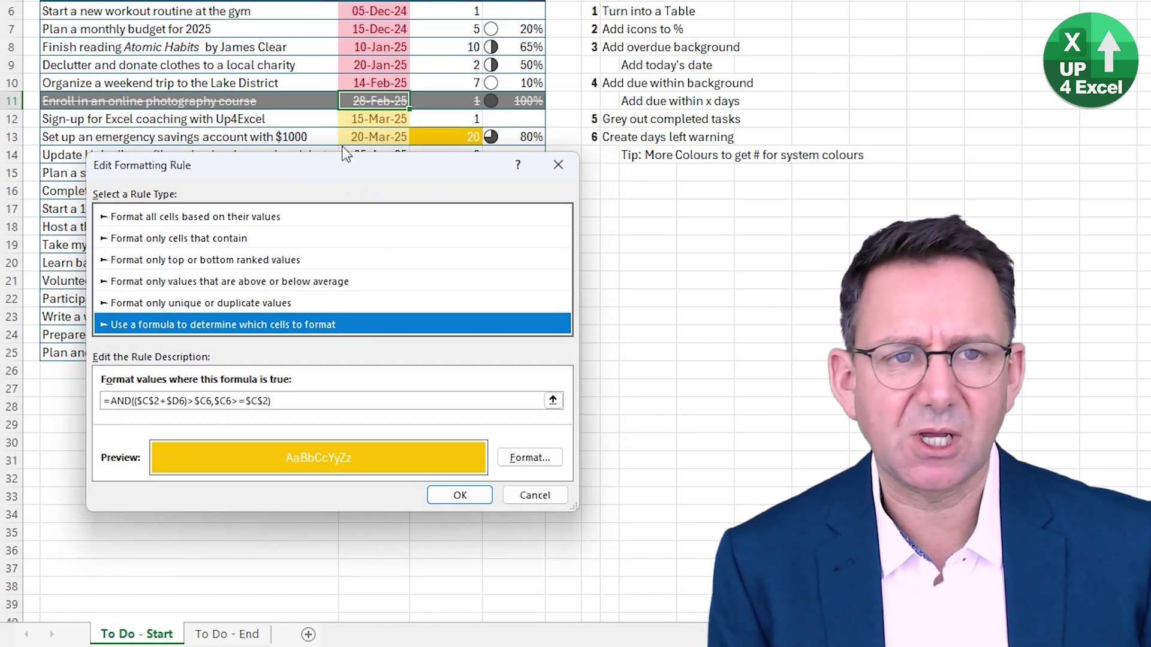
# Check that the days-left rule's fill is gold #FFC000, leaving it unchanged
pyautogui.click(527, 458)
pyautogui.click(327, 92)
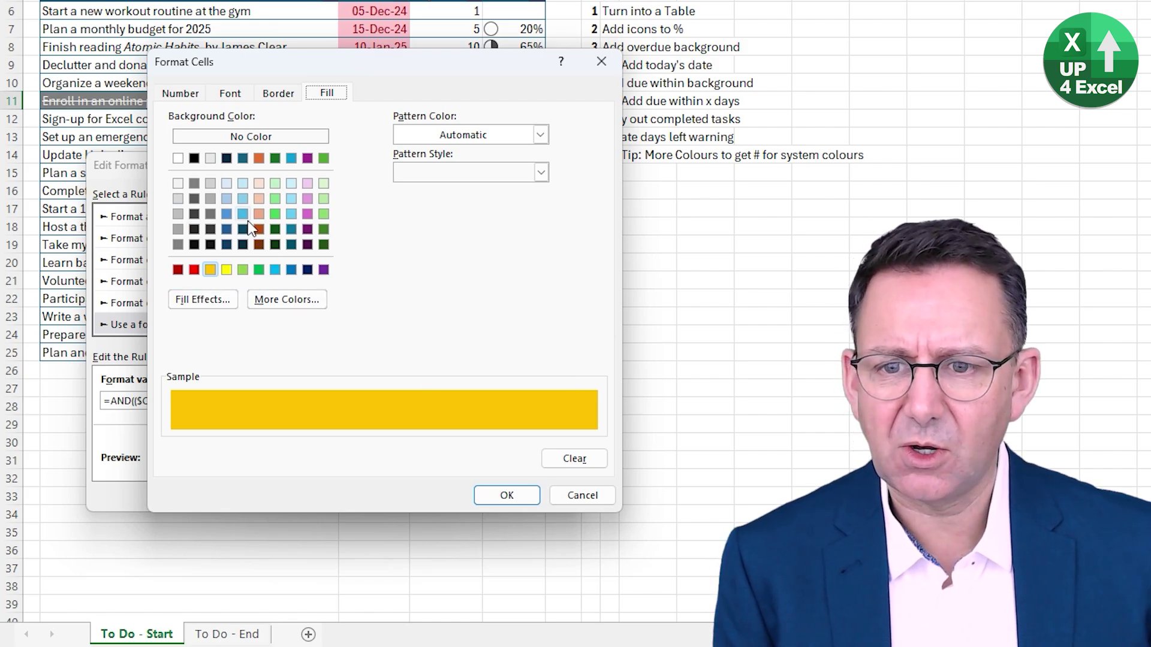
pyautogui.click(287, 299)
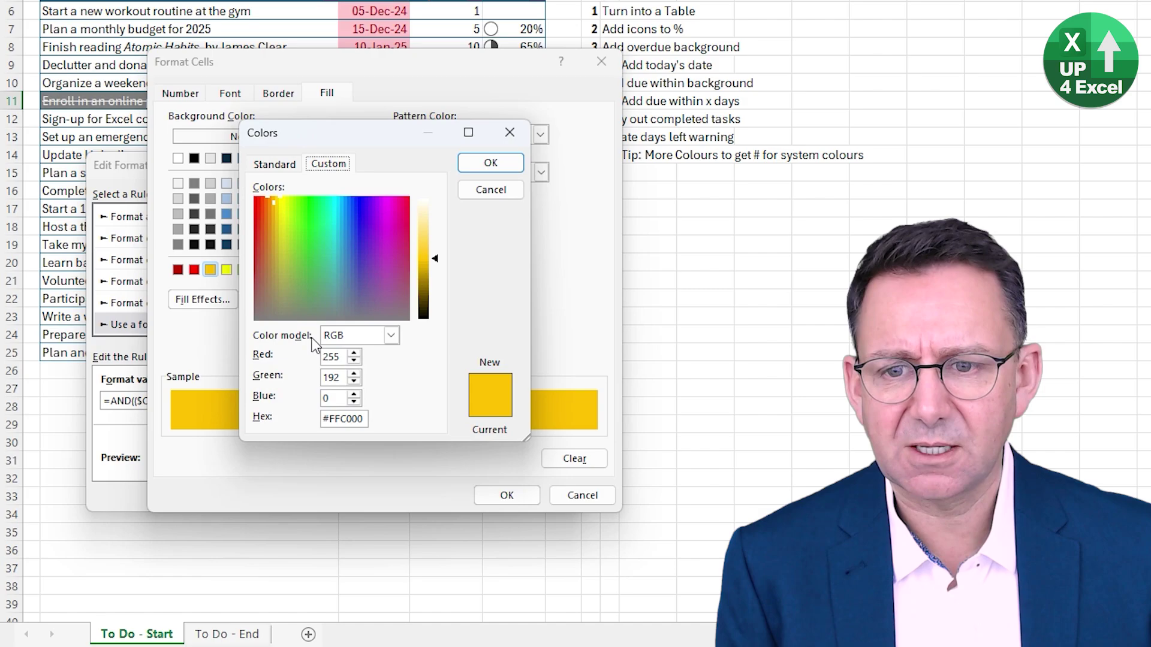
pyautogui.click(286, 166)
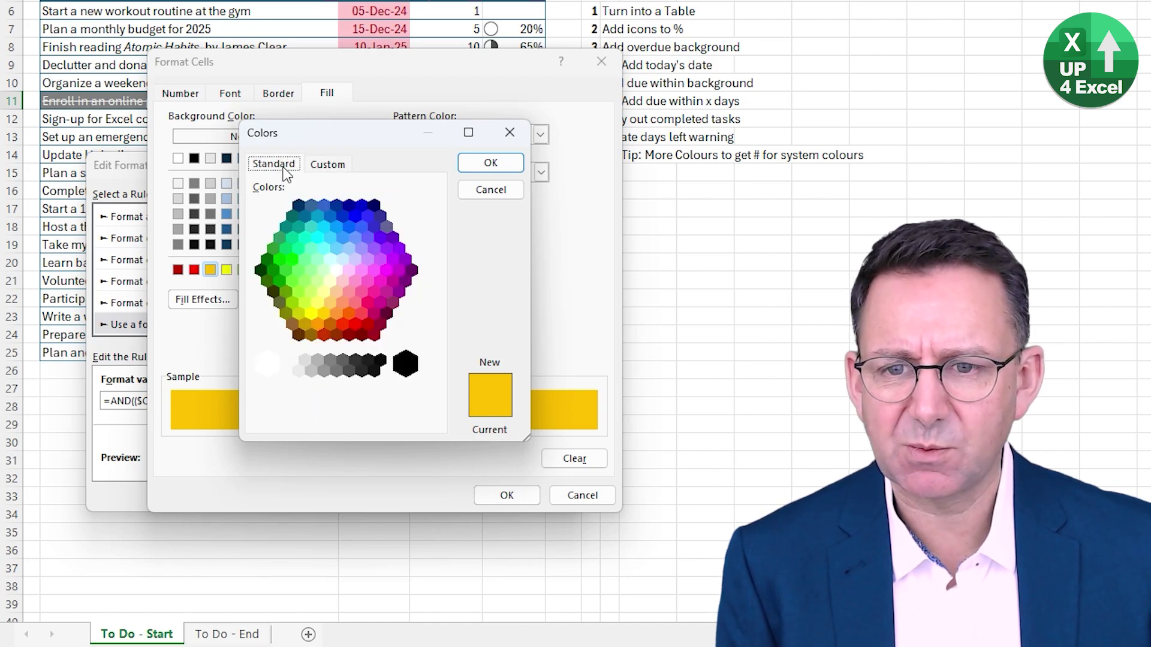
pyautogui.click(335, 167)
pyautogui.click(490, 190)
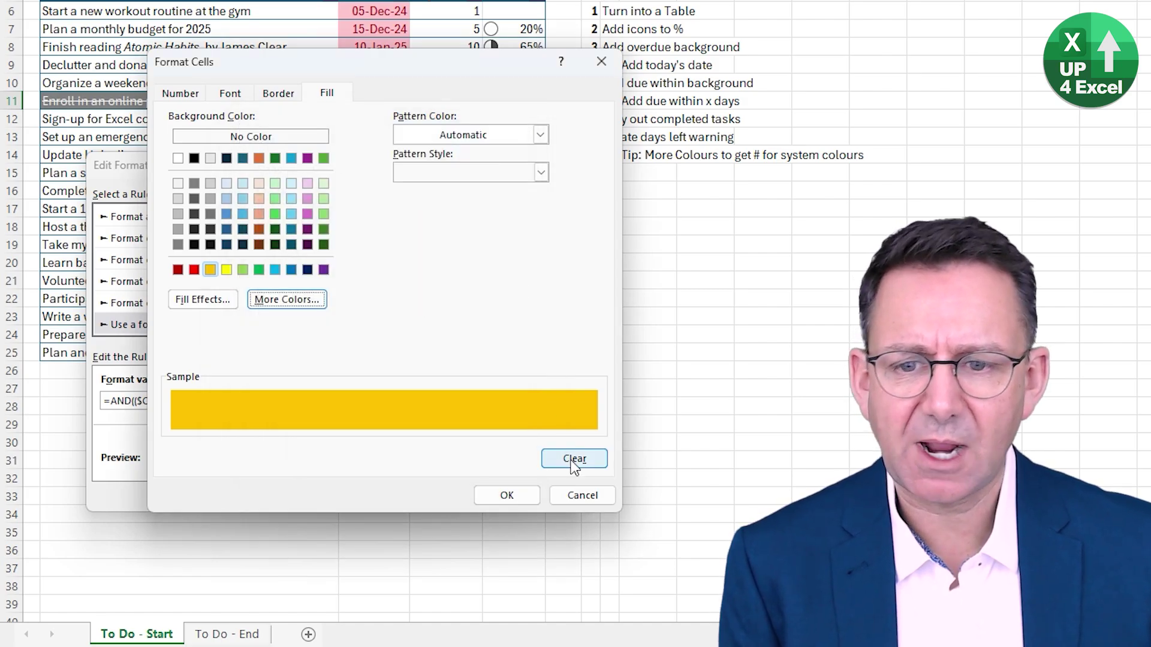
# Review the rule's font colour choices, then close the editor without changes
pyautogui.click(234, 97)
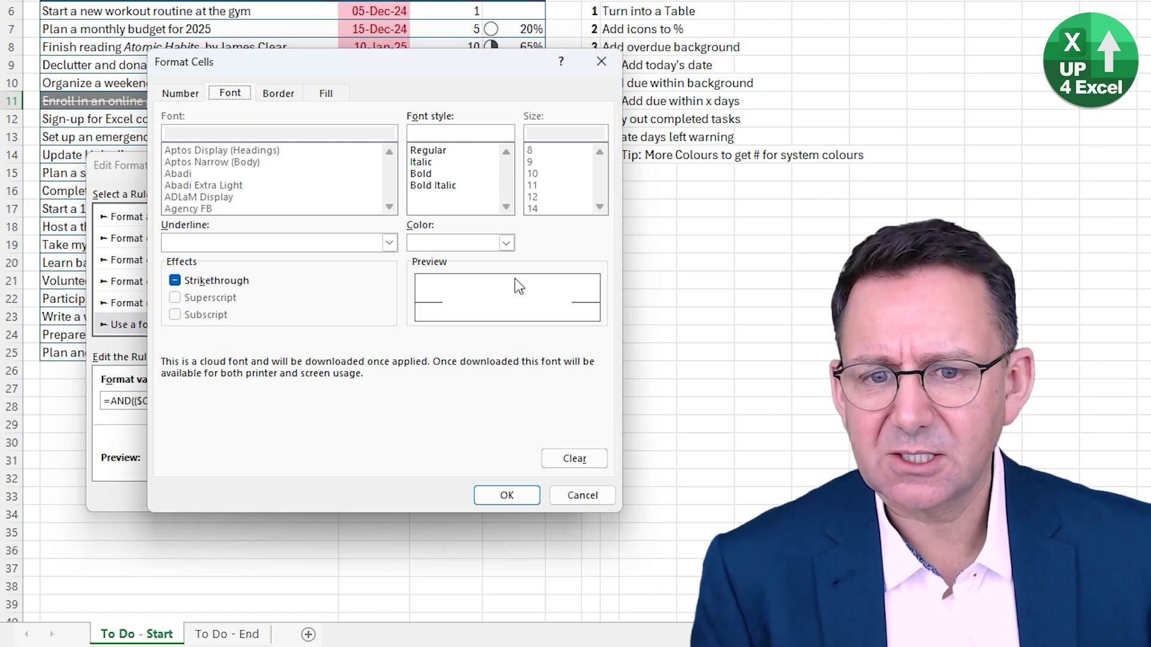
pyautogui.click(506, 243)
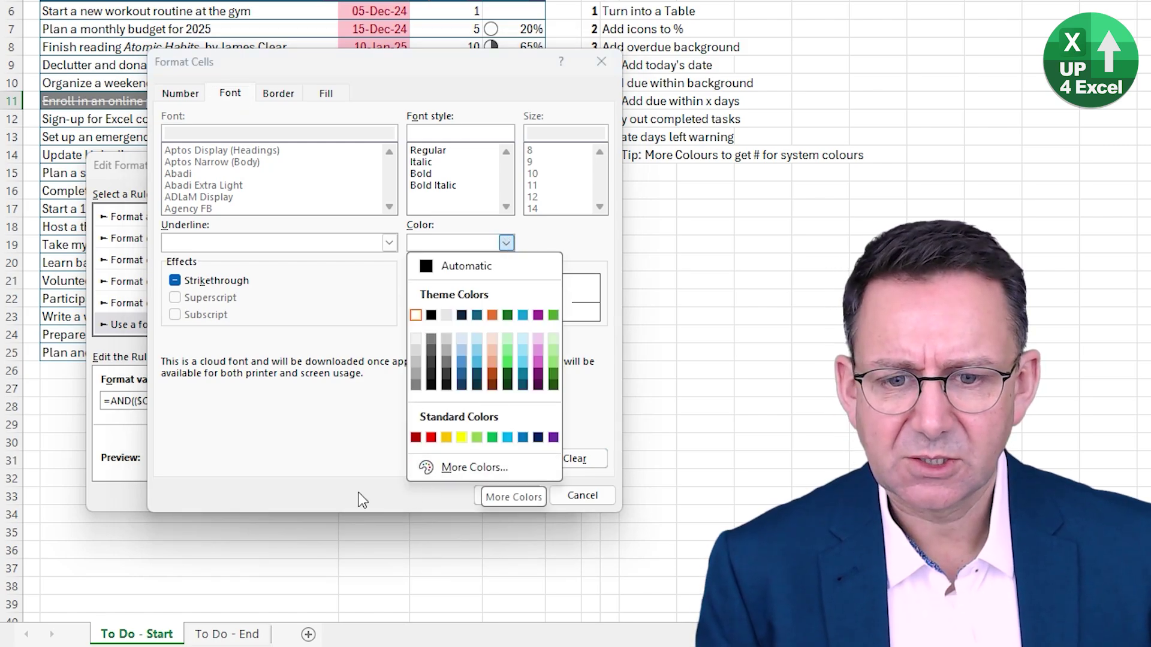
pyautogui.click(506, 495)
pyautogui.click(459, 495)
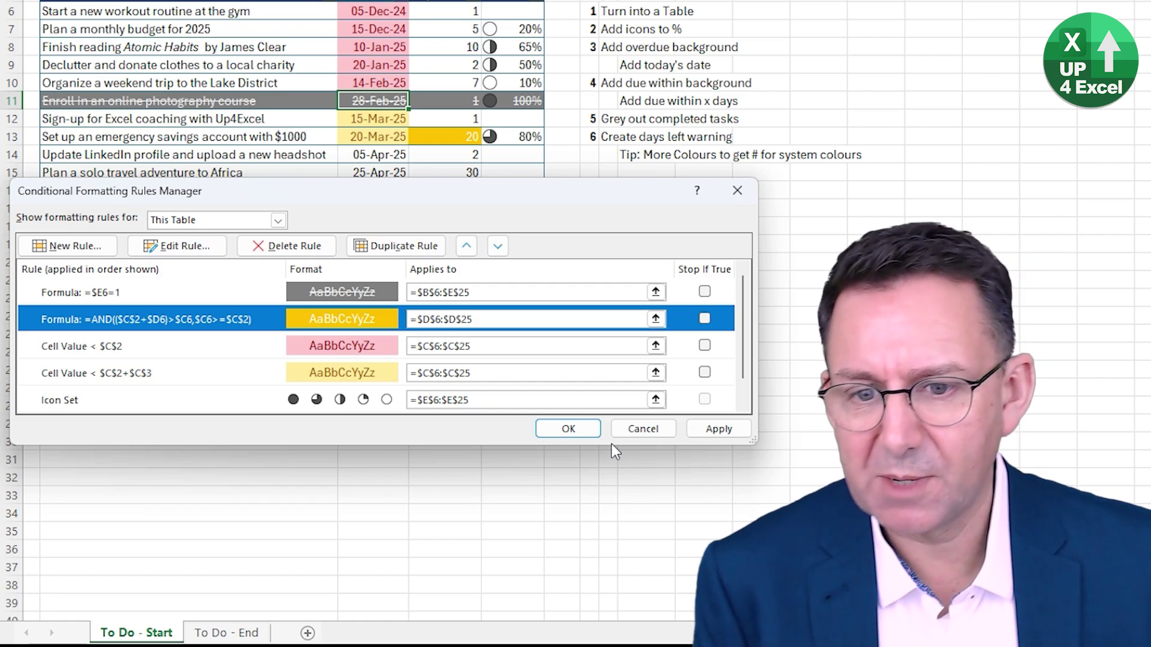
pyautogui.click(718, 429)
pyautogui.click(333, 378)
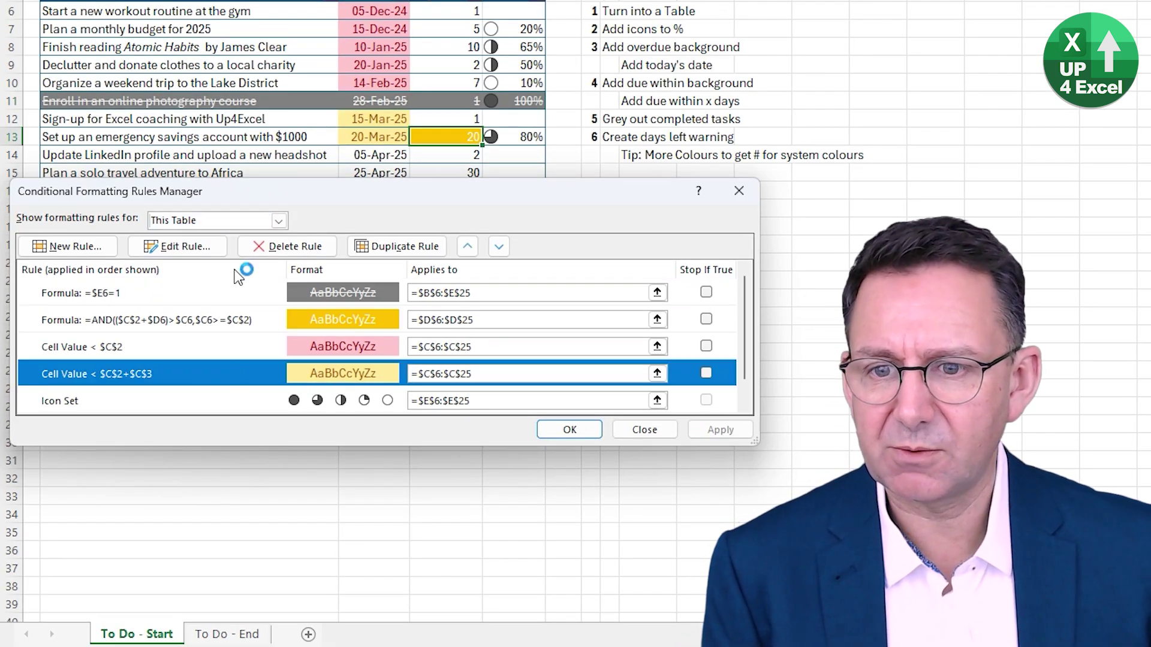
pyautogui.click(193, 248)
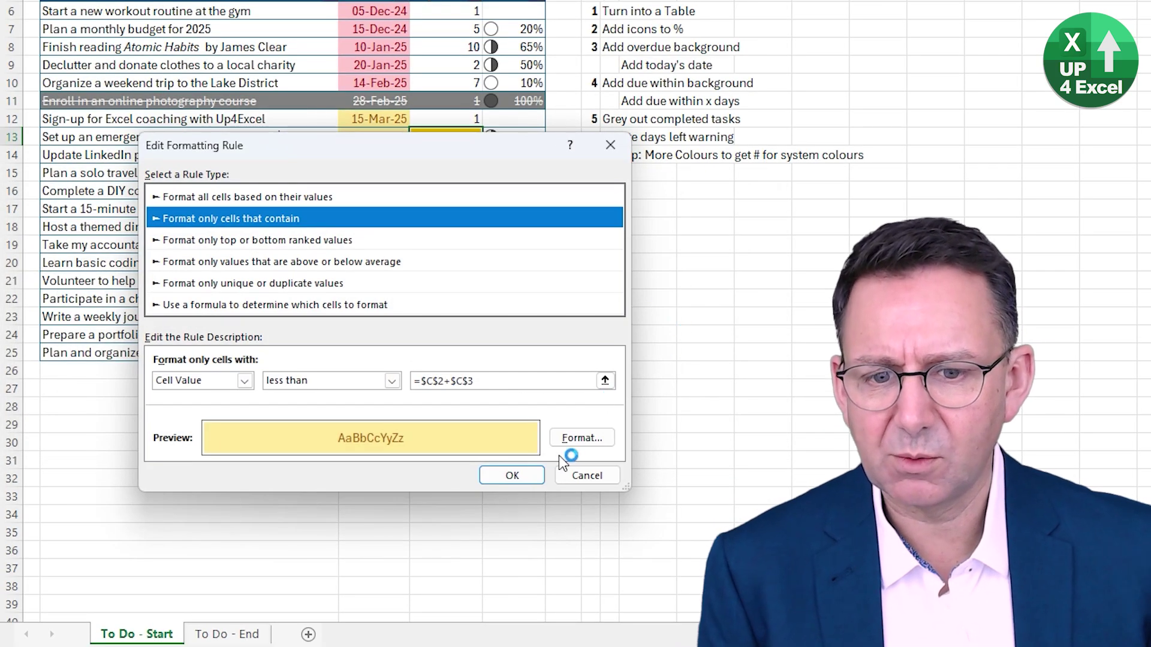
pyautogui.click(586, 441)
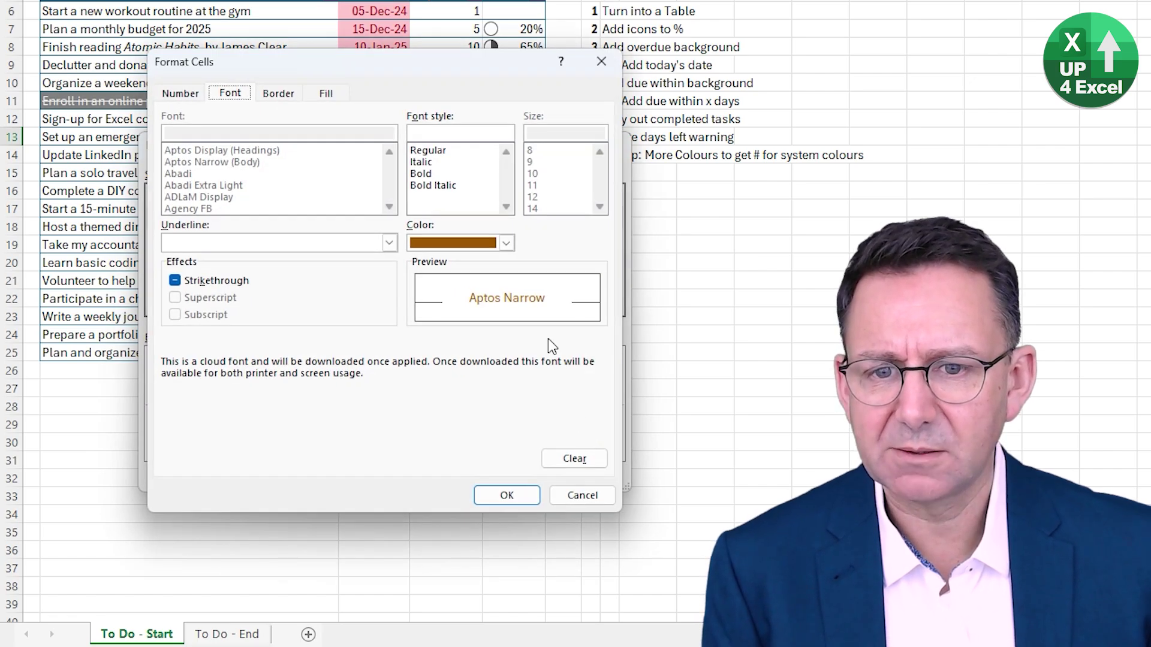
pyautogui.click(506, 243)
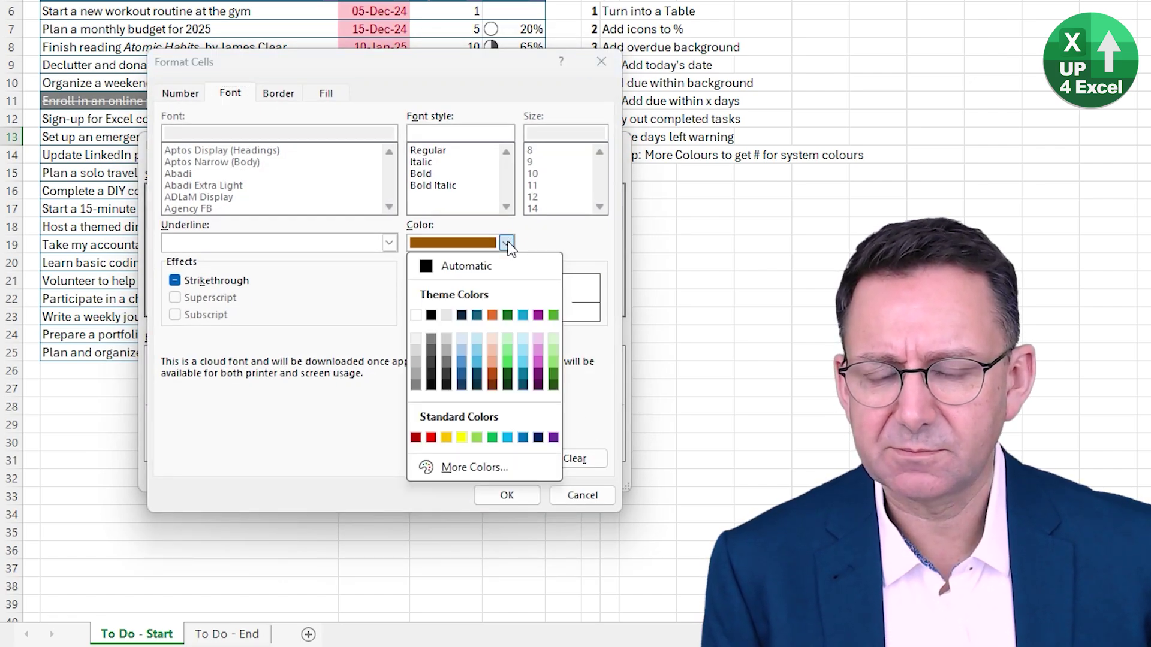
pyautogui.click(470, 468)
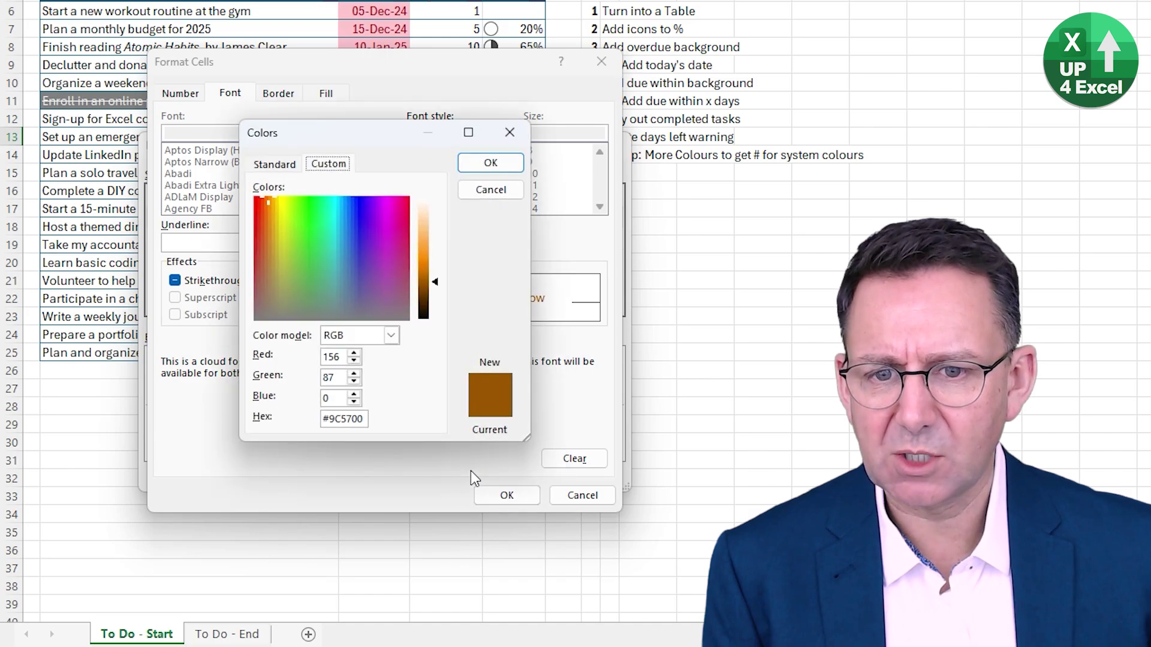
pyautogui.click(489, 163)
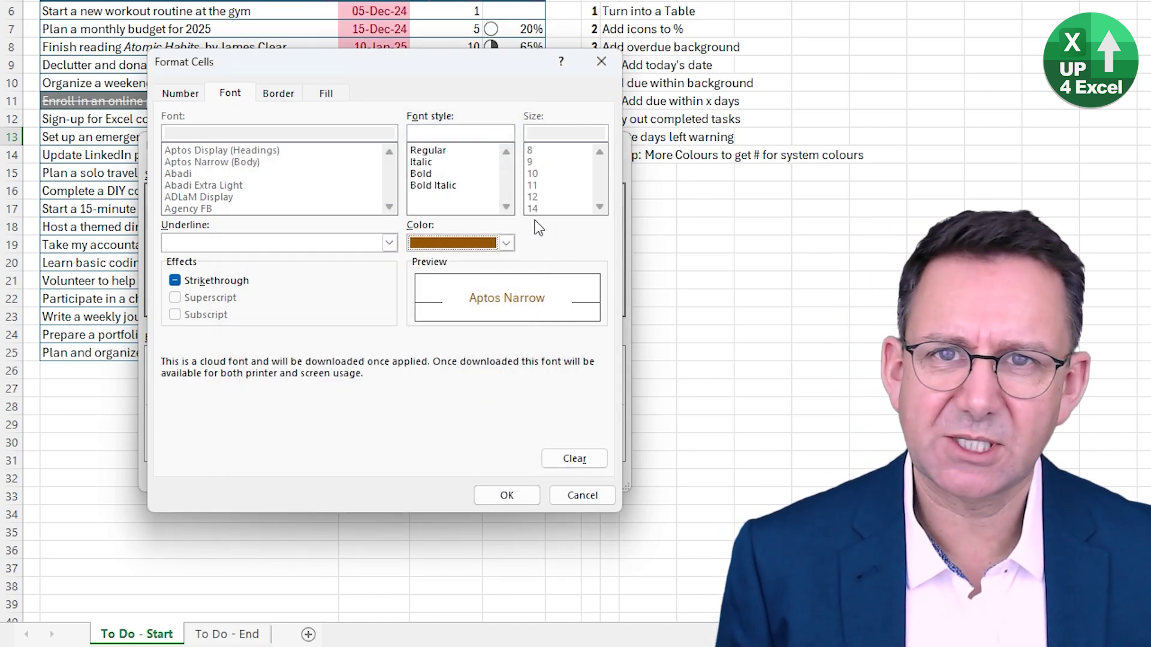
pyautogui.click(507, 243)
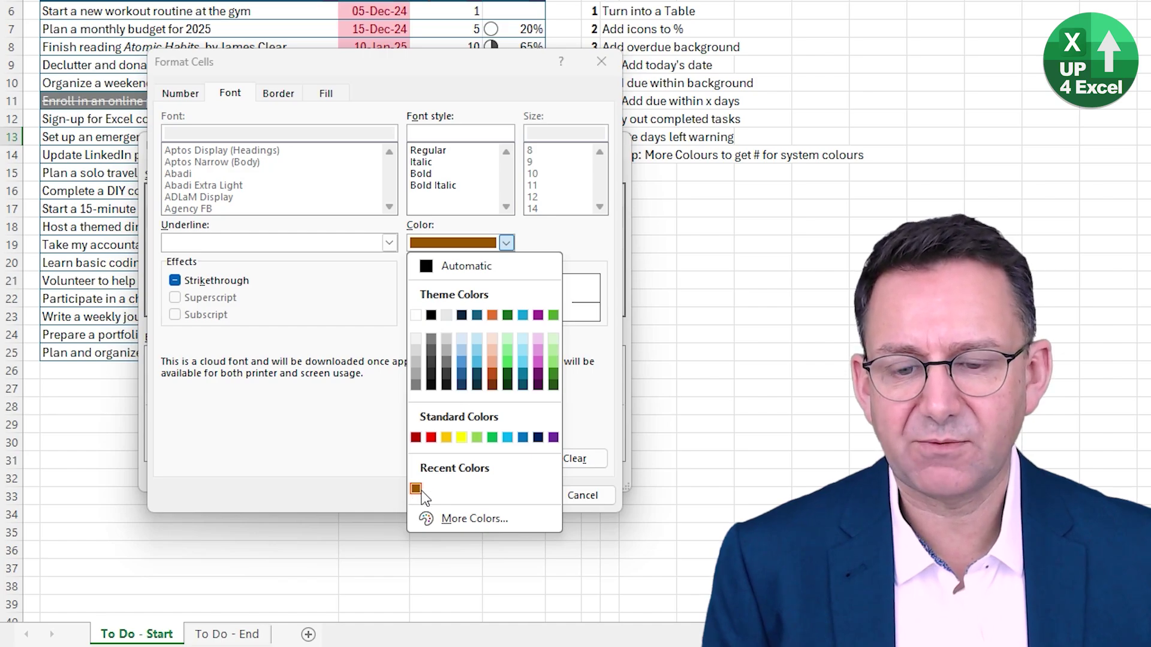
pyautogui.click(350, 465)
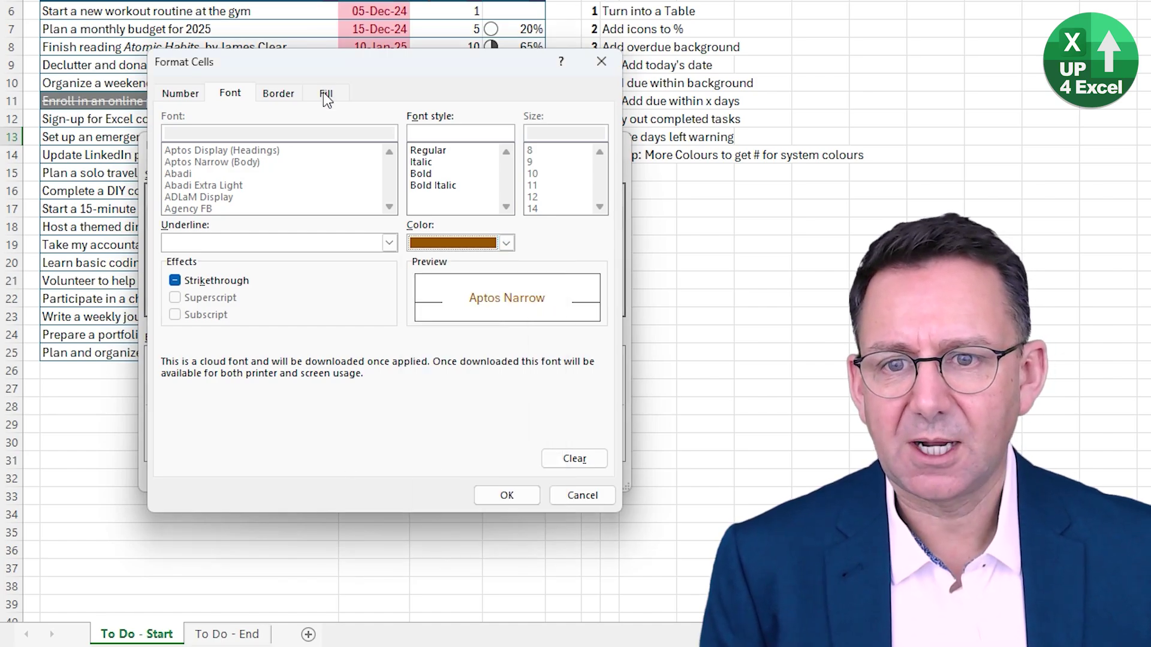
pyautogui.click(325, 93)
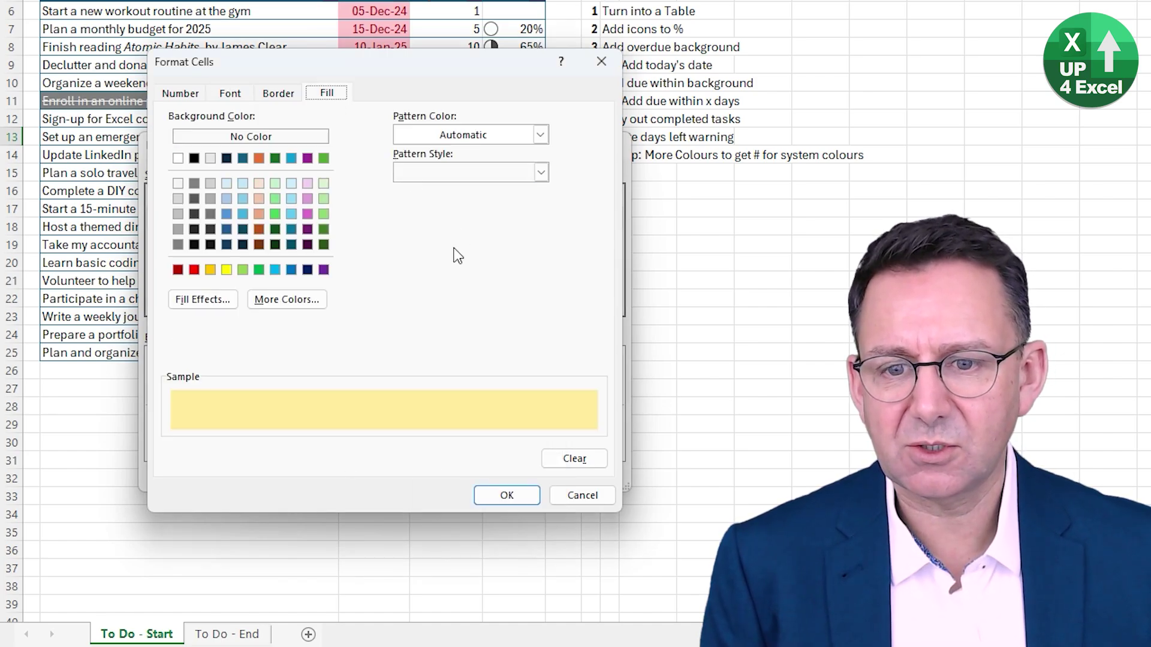
pyautogui.click(305, 299)
pyautogui.click(498, 165)
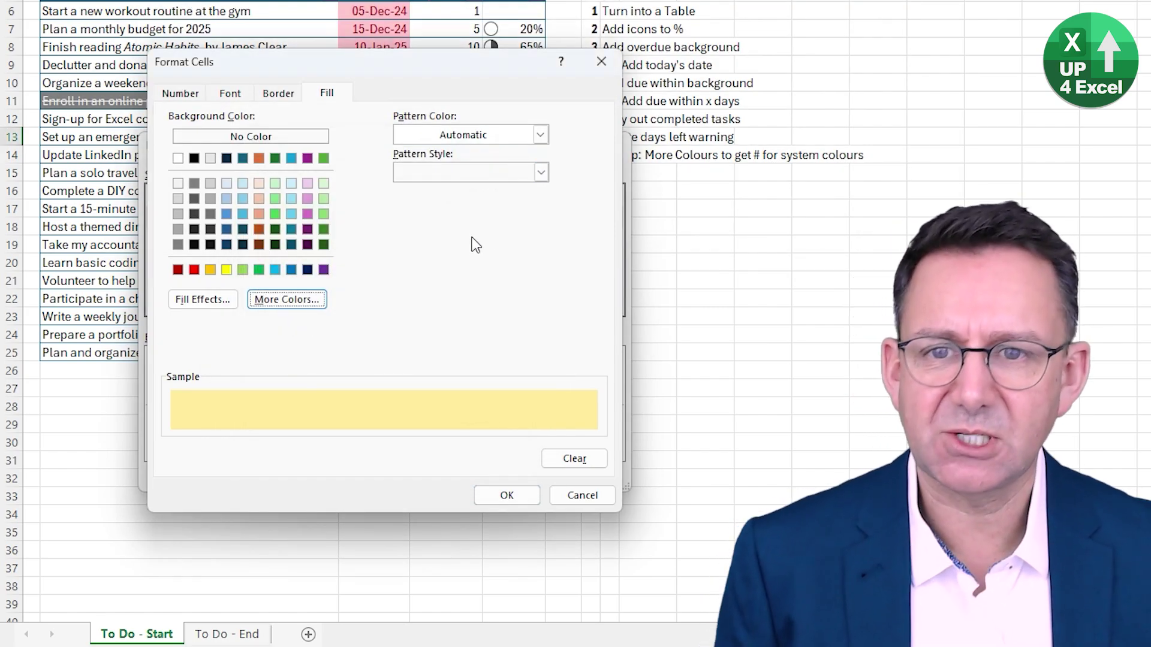
pyautogui.click(584, 496)
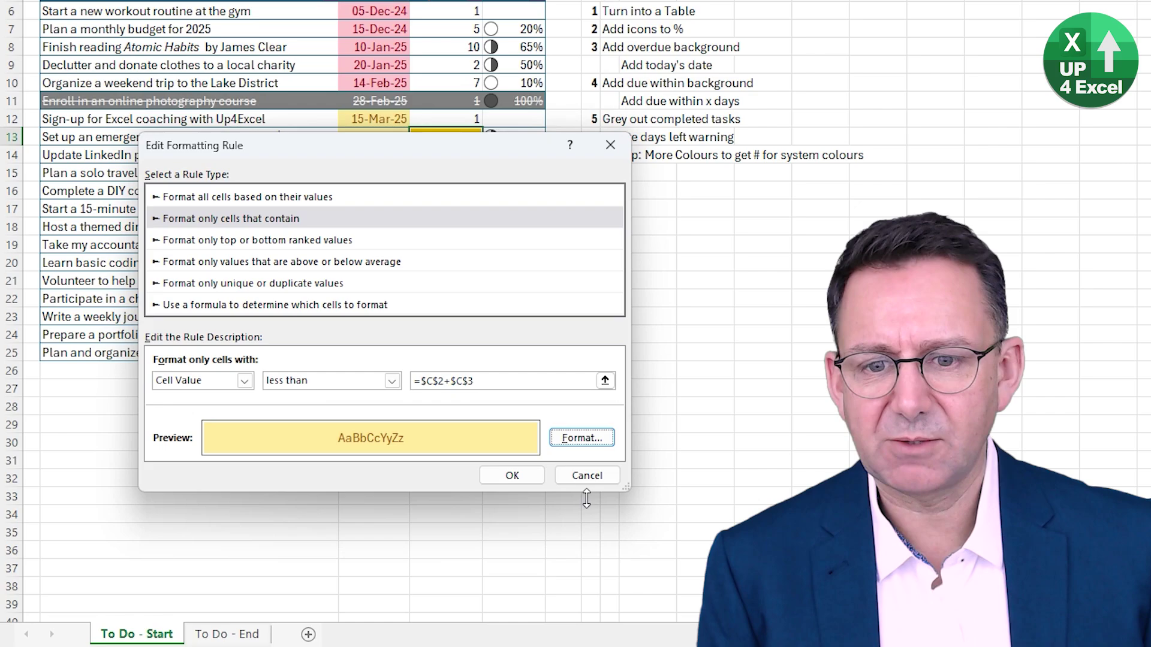
pyautogui.press('Return')
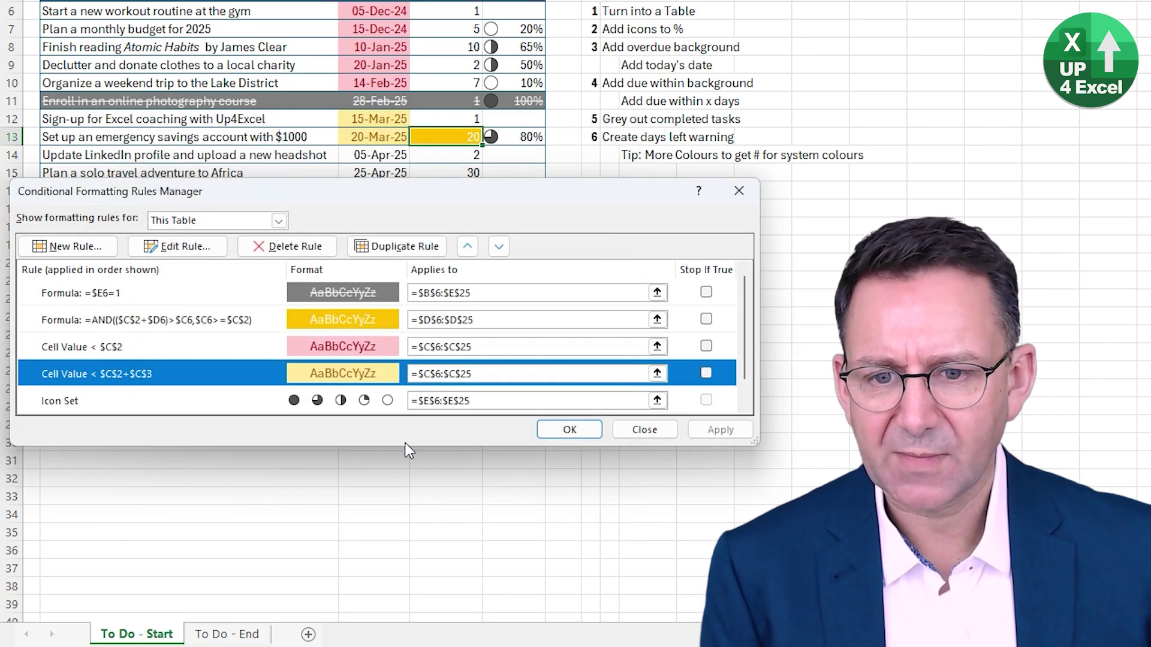
# Give the AND-based days-left warning rule a brown font colour alongside its gold fill
pyautogui.click(261, 333)
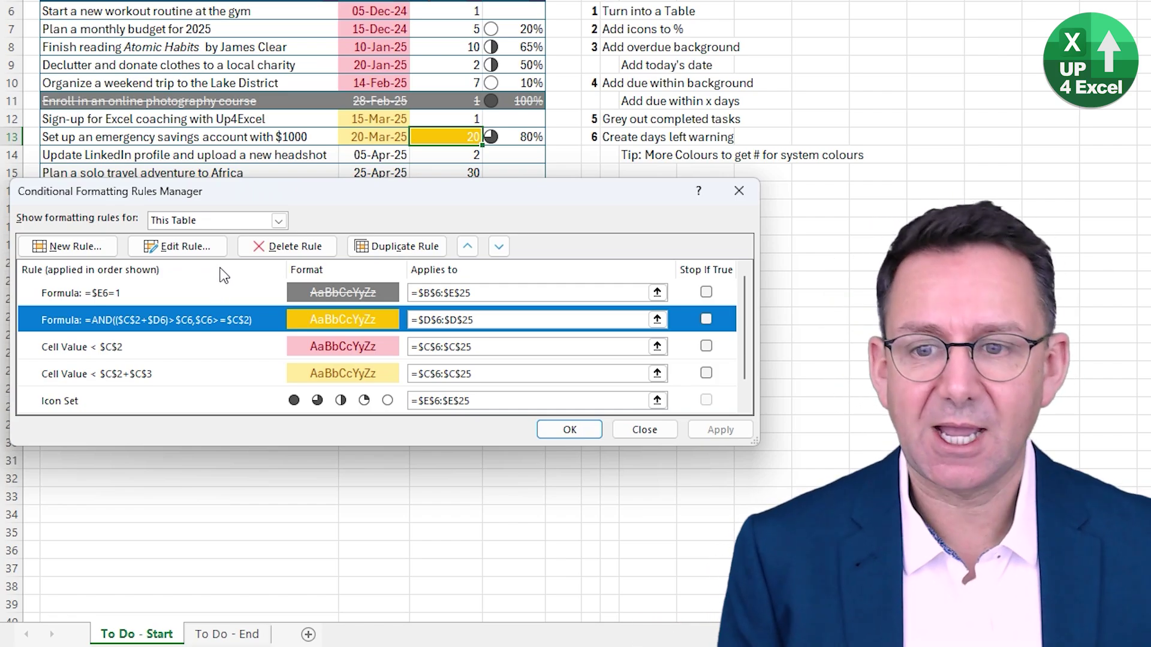
pyautogui.click(177, 246)
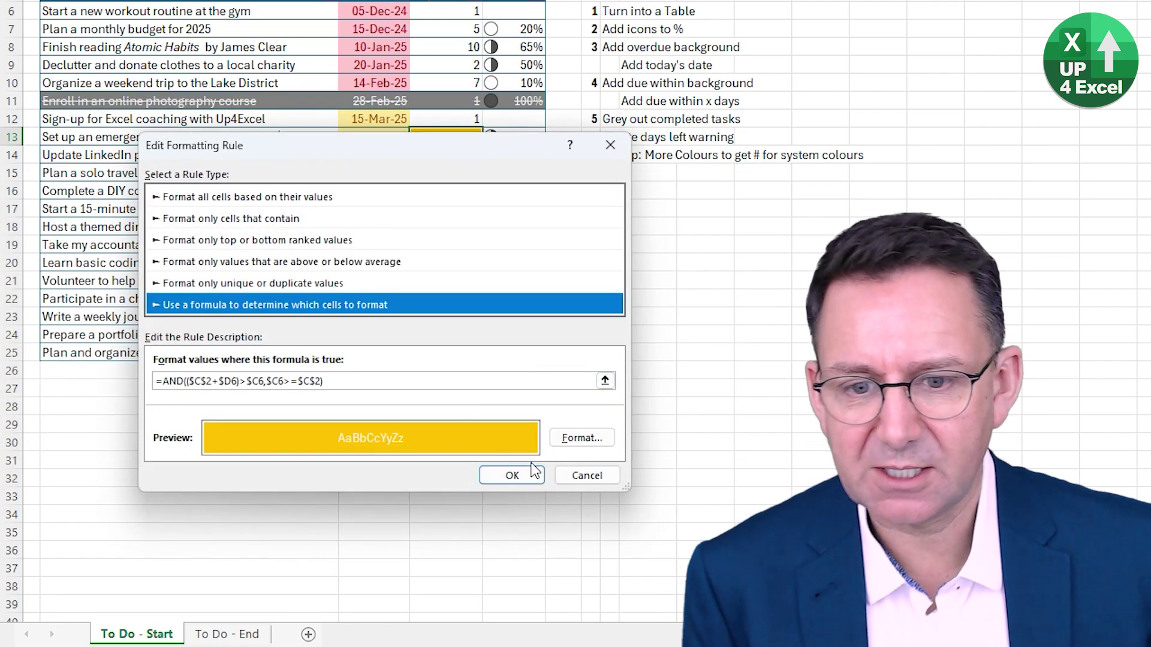
pyautogui.click(573, 439)
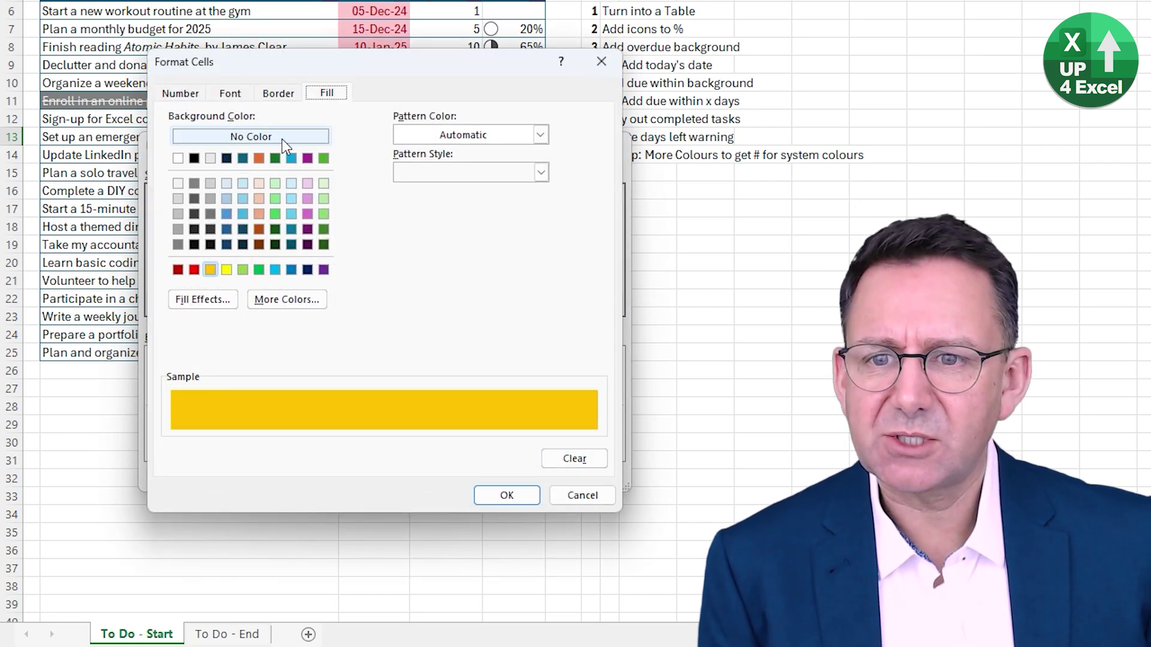
pyautogui.click(230, 93)
pyautogui.click(506, 243)
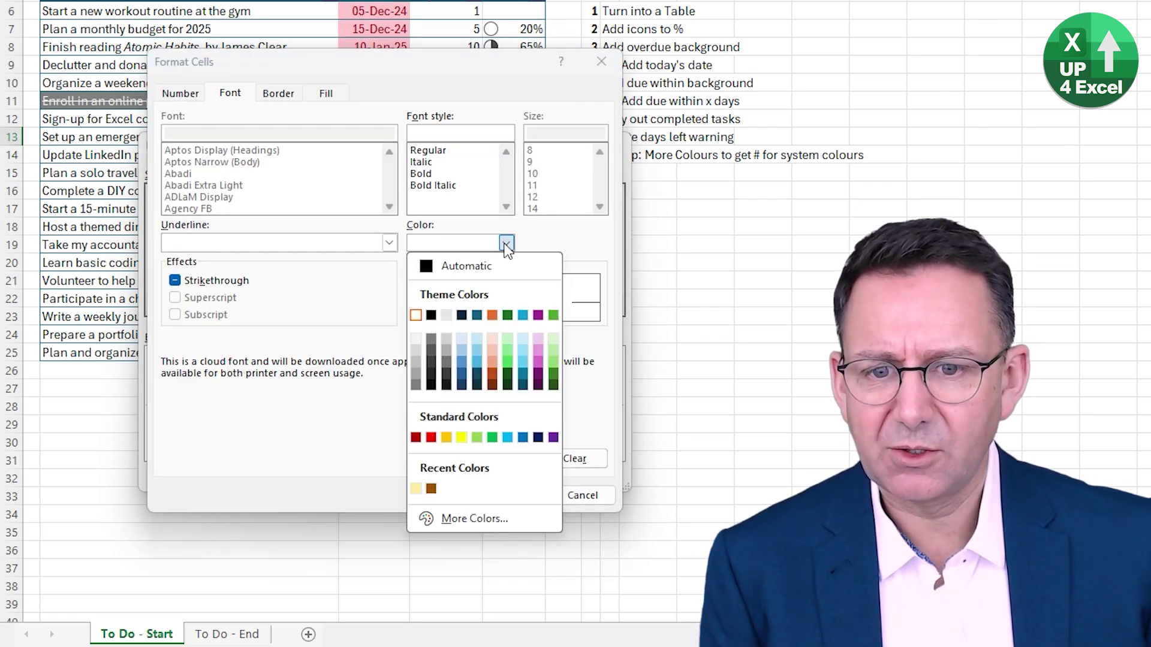
pyautogui.click(432, 489)
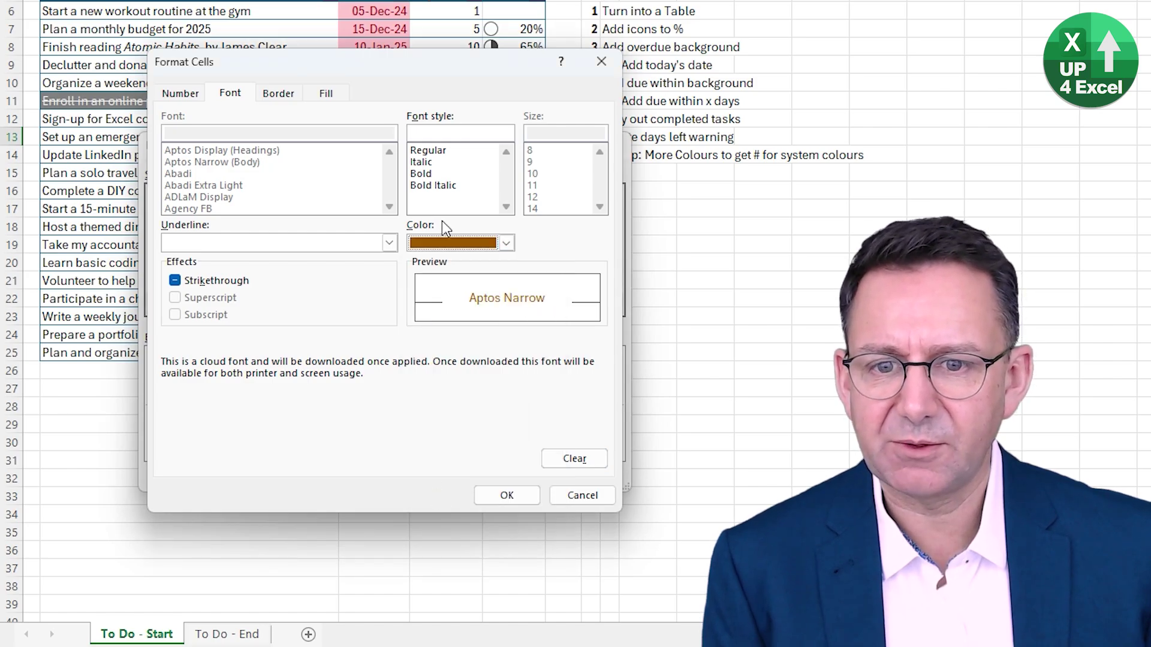
pyautogui.click(326, 94)
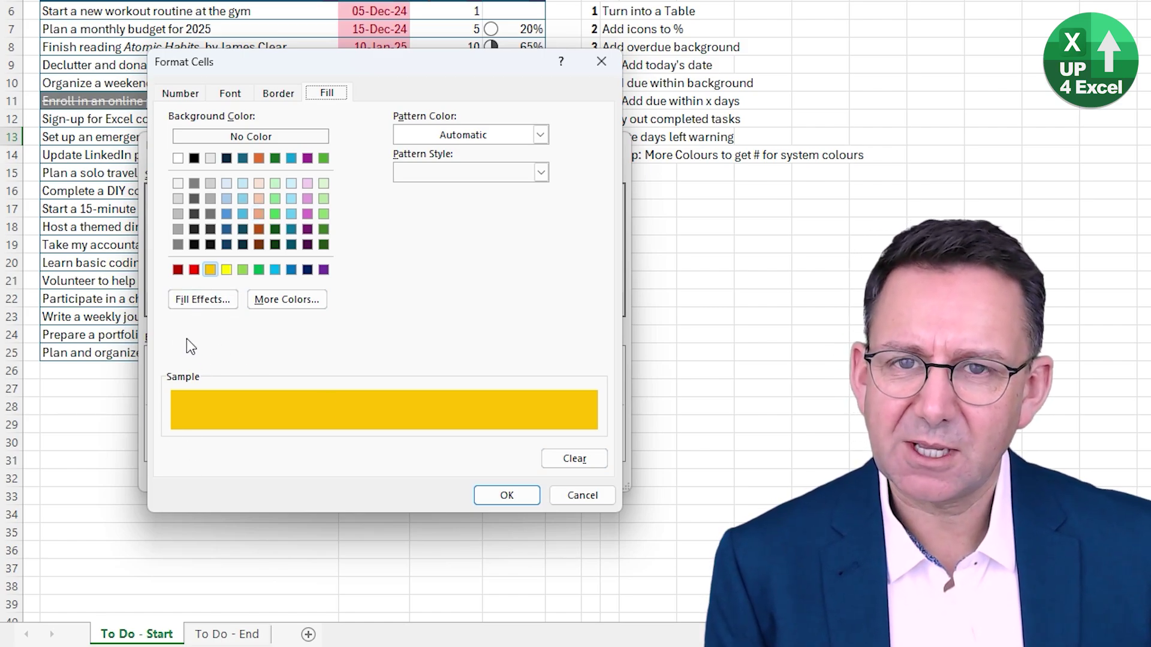
# Set the warning format's pattern colour to pale yellow #FFEB9C
pyautogui.click(543, 135)
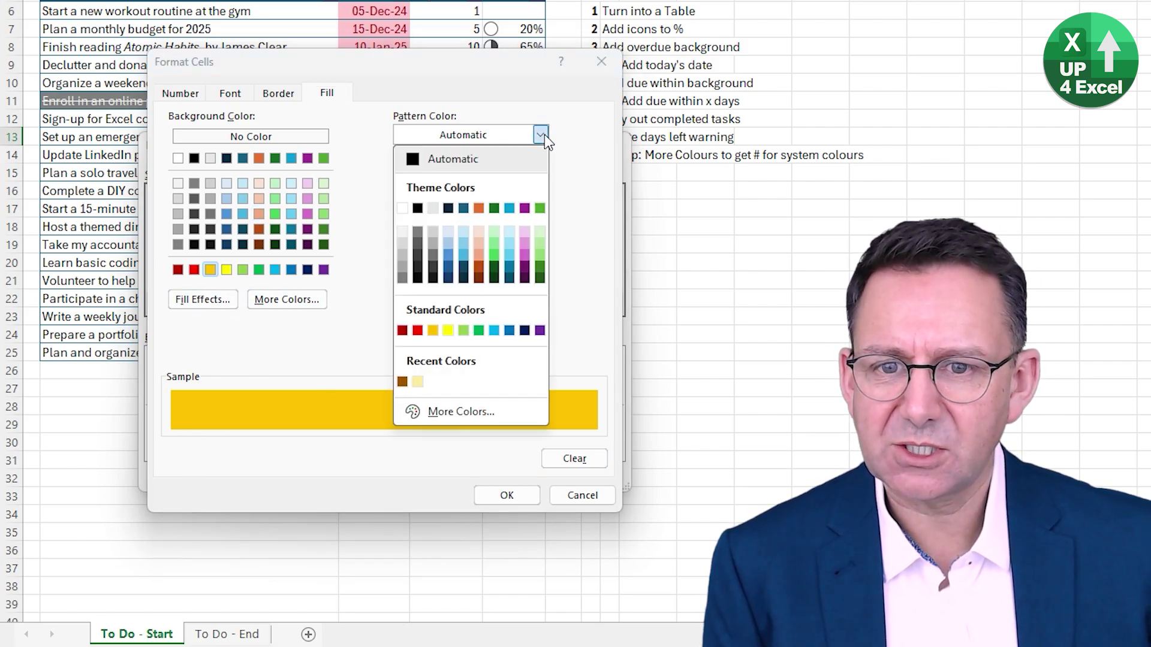
pyautogui.click(418, 381)
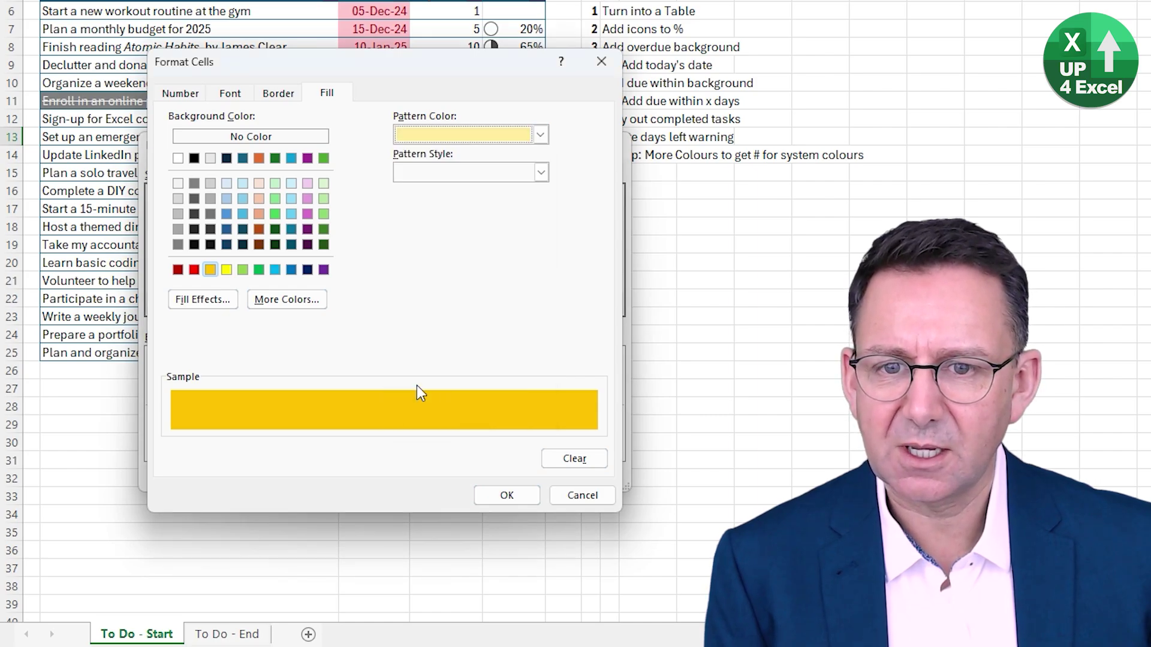
pyautogui.click(541, 135)
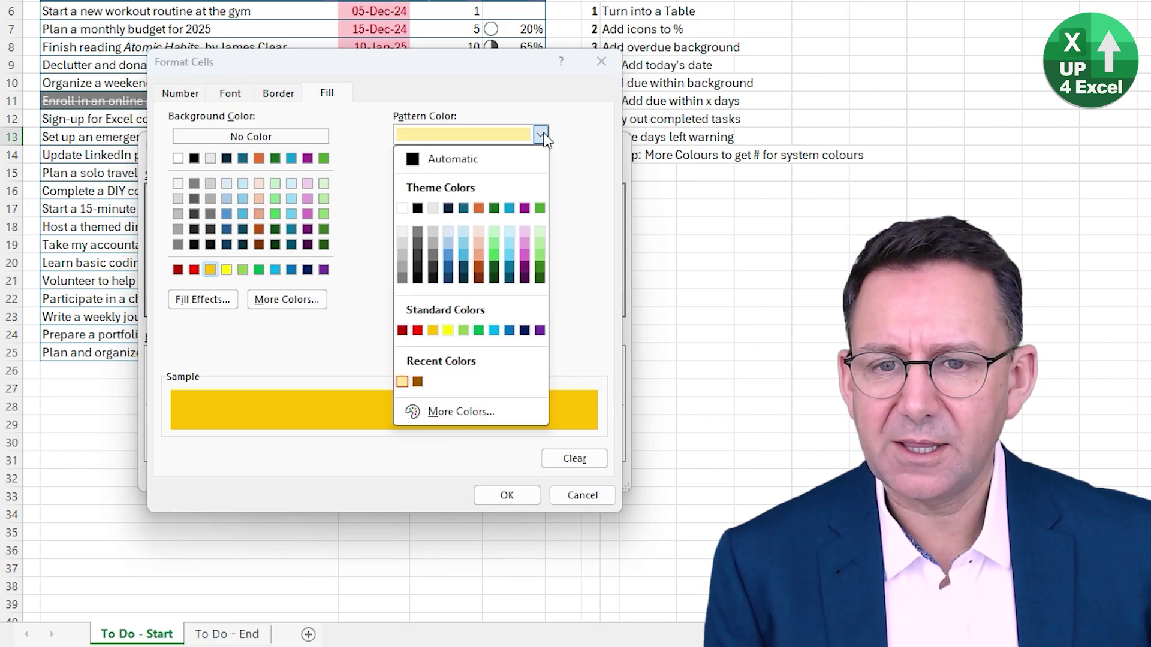
pyautogui.click(450, 413)
pyautogui.press('Tab')
pyautogui.hotkey('ctrl', 'c')
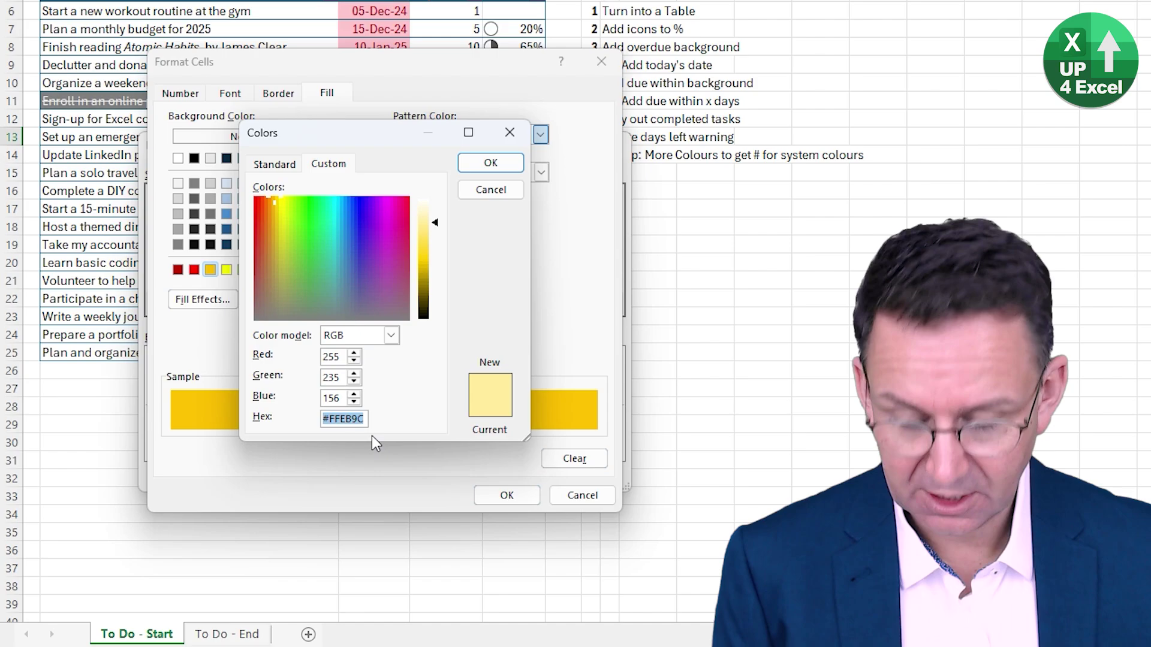
pyautogui.click(498, 167)
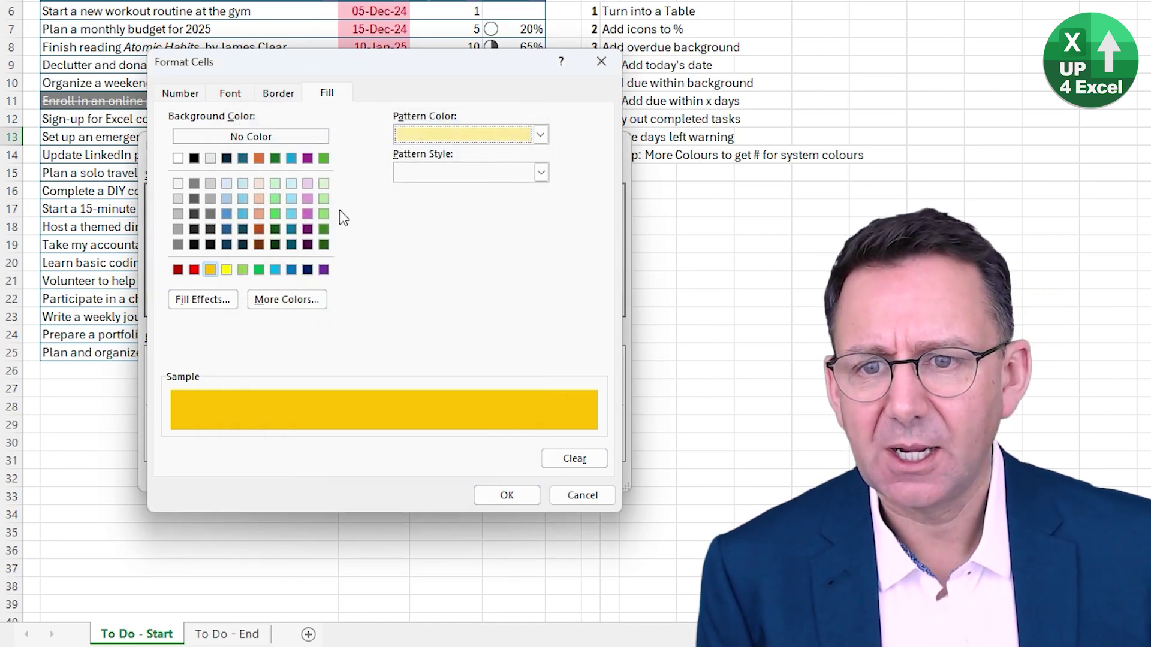
# Change the background fill from #FFC000 to #FFEB9C, save the rule and apply it
pyautogui.click(287, 299)
pyautogui.moveTo(365, 419); pyautogui.dragTo(306, 422)
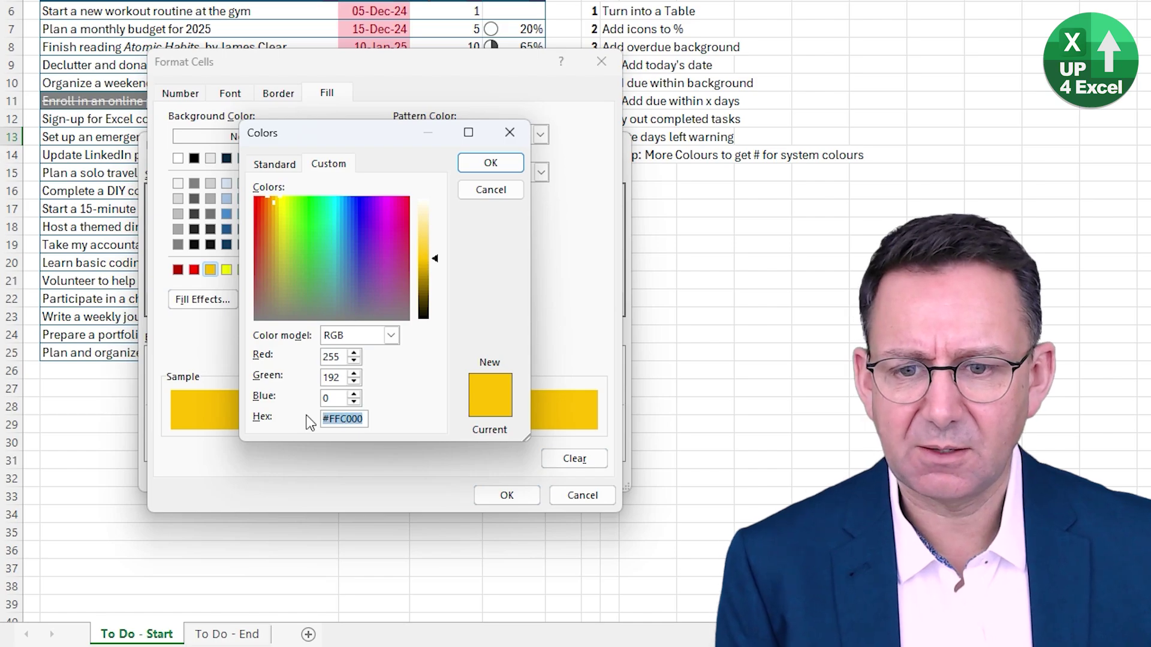
pyautogui.hotkey('ctrl', 'v')
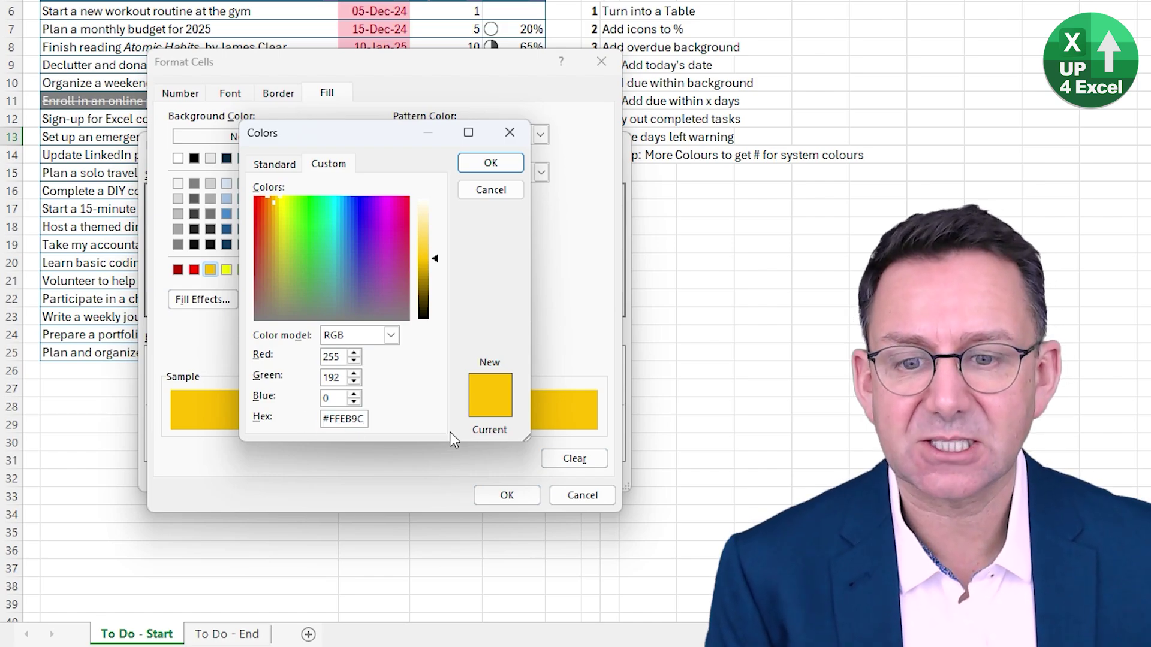
pyautogui.click(491, 163)
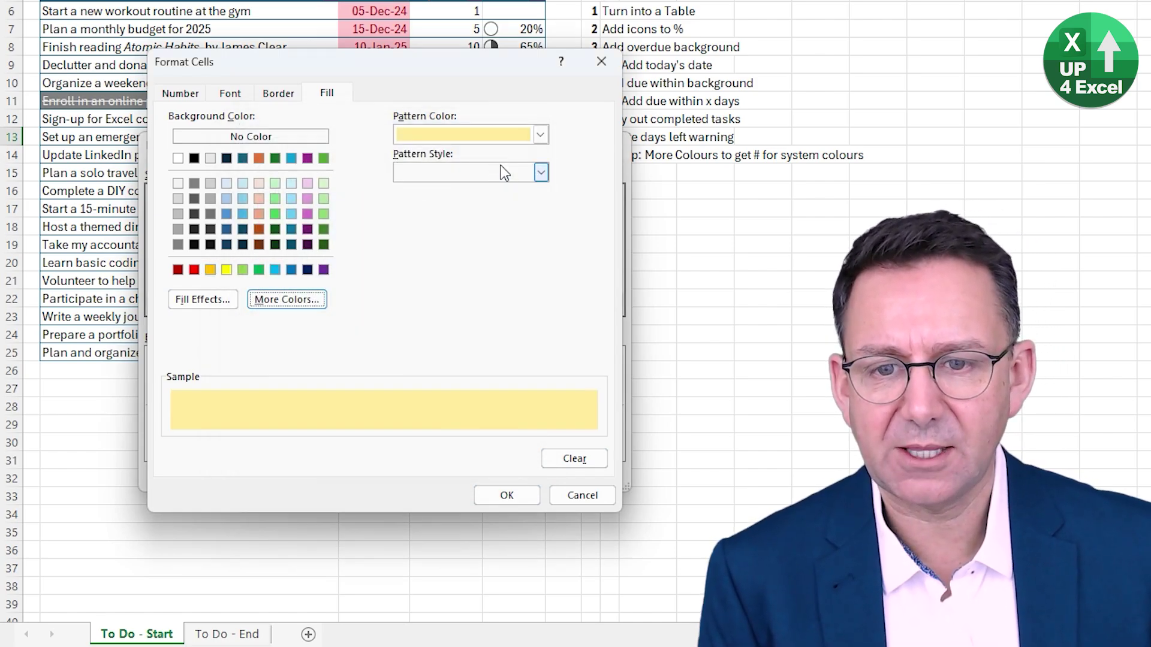
pyautogui.press('Return')
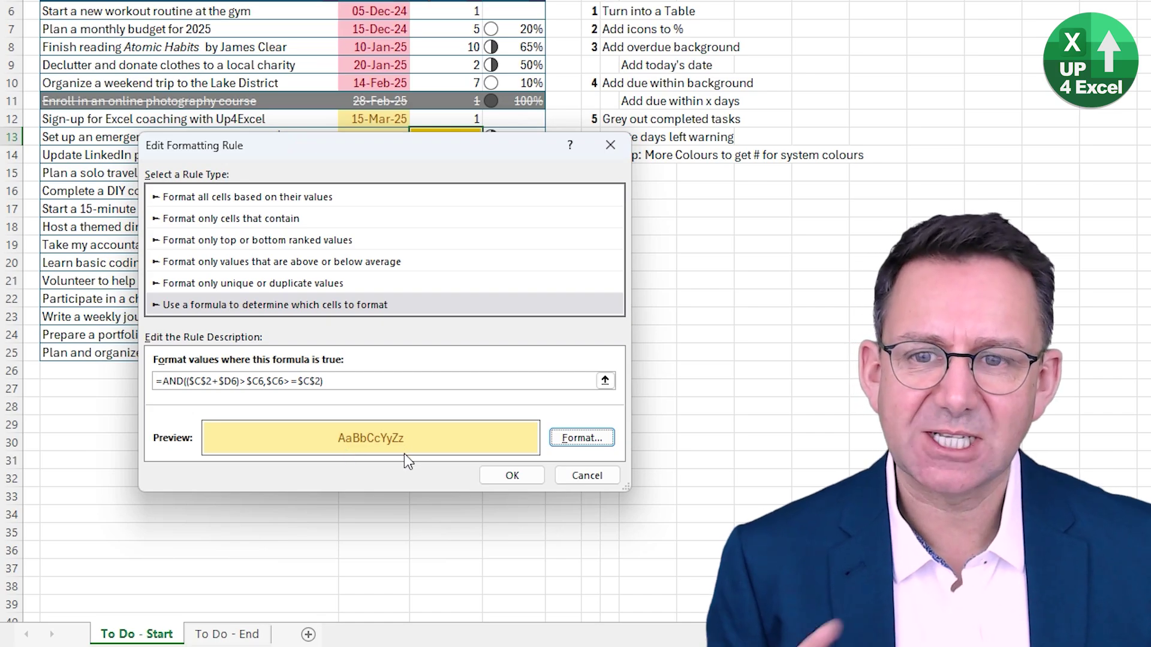
pyautogui.click(526, 475)
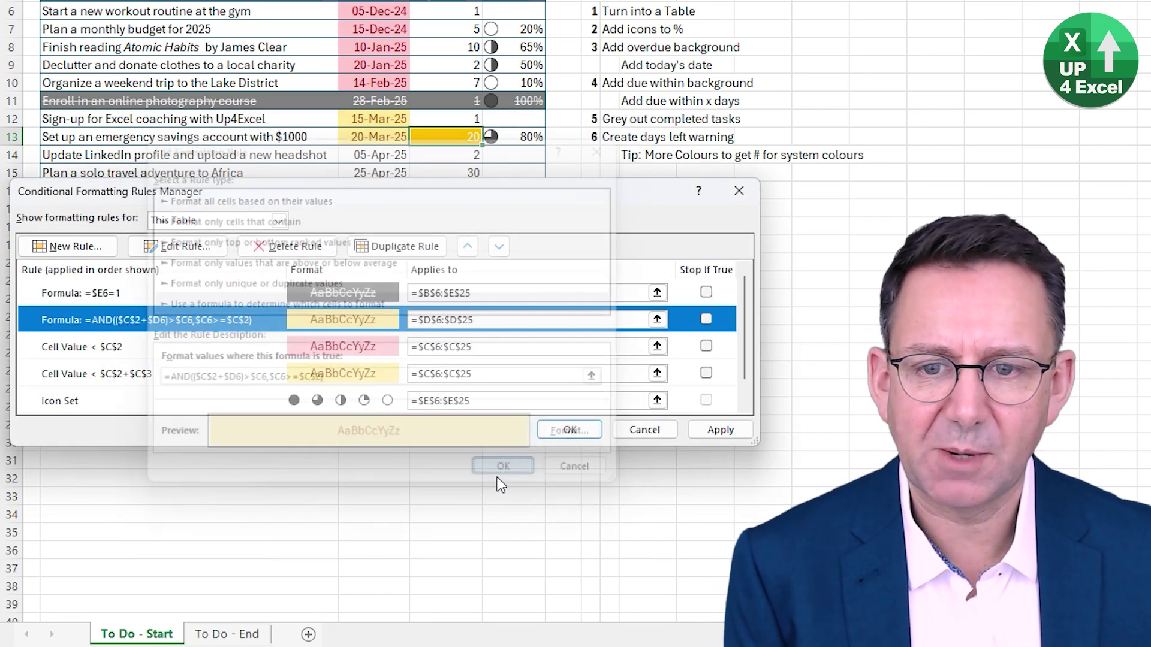
pyautogui.click(719, 429)
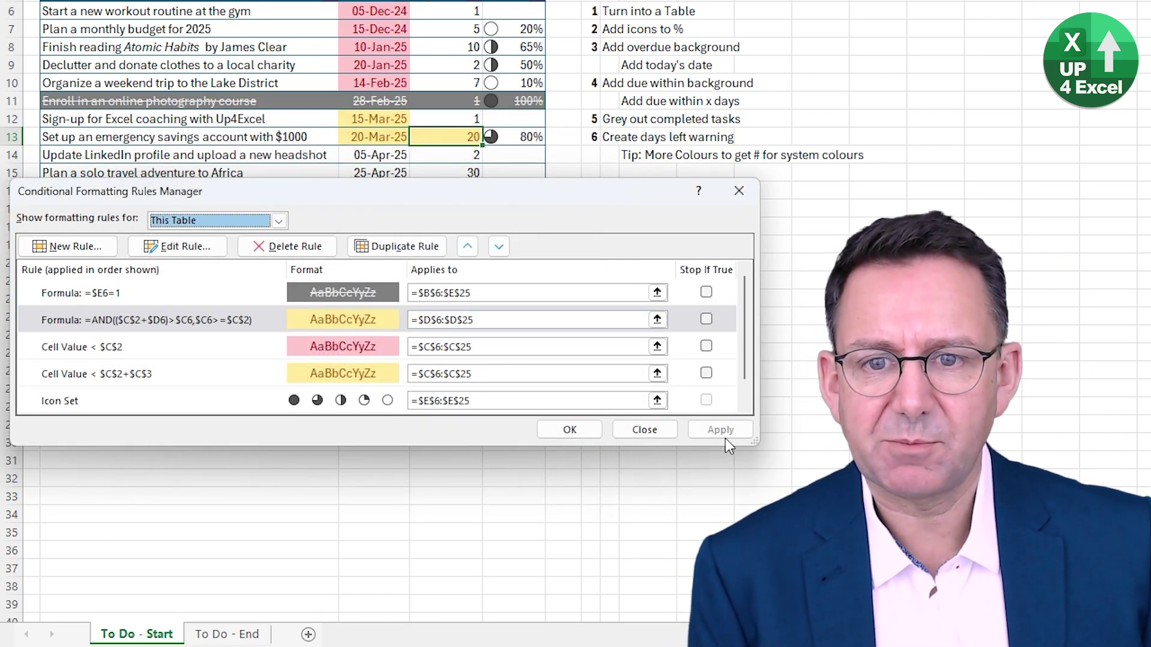
# Copy the B5 header style onto the B2:B3 labels and give C2:C3 all borders
pyautogui.click(570, 429)
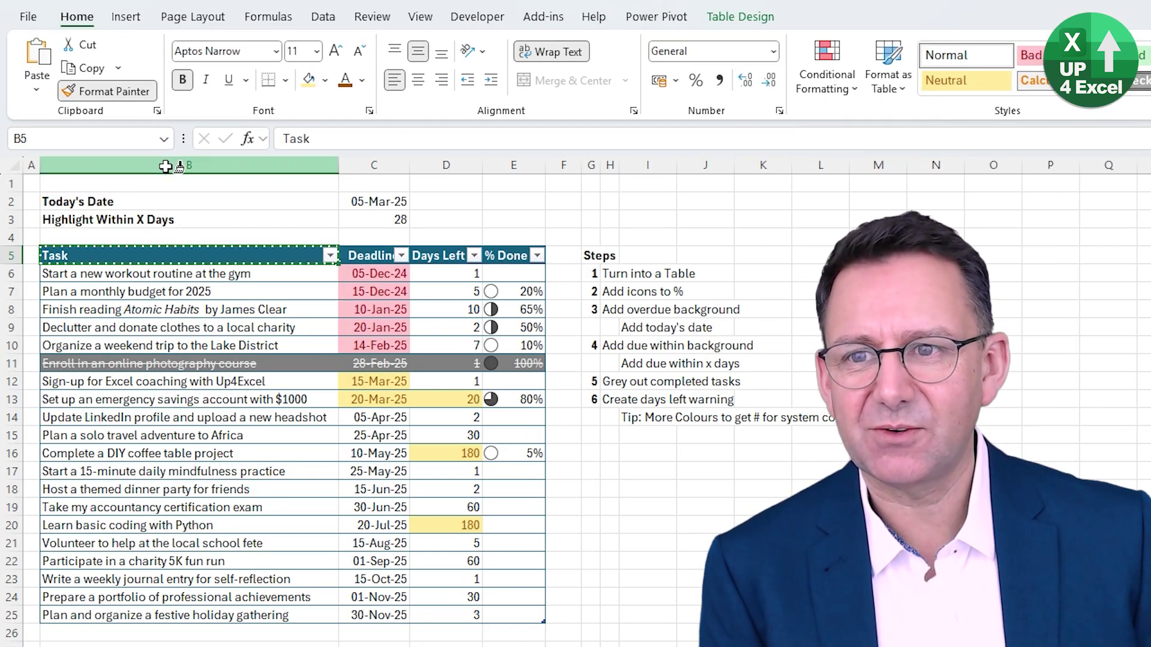
pyautogui.moveTo(160, 197)
pyautogui.mouseDown()
pyautogui.moveTo(180, 223)
pyautogui.moveTo(198, 219)
pyautogui.mouseUp()
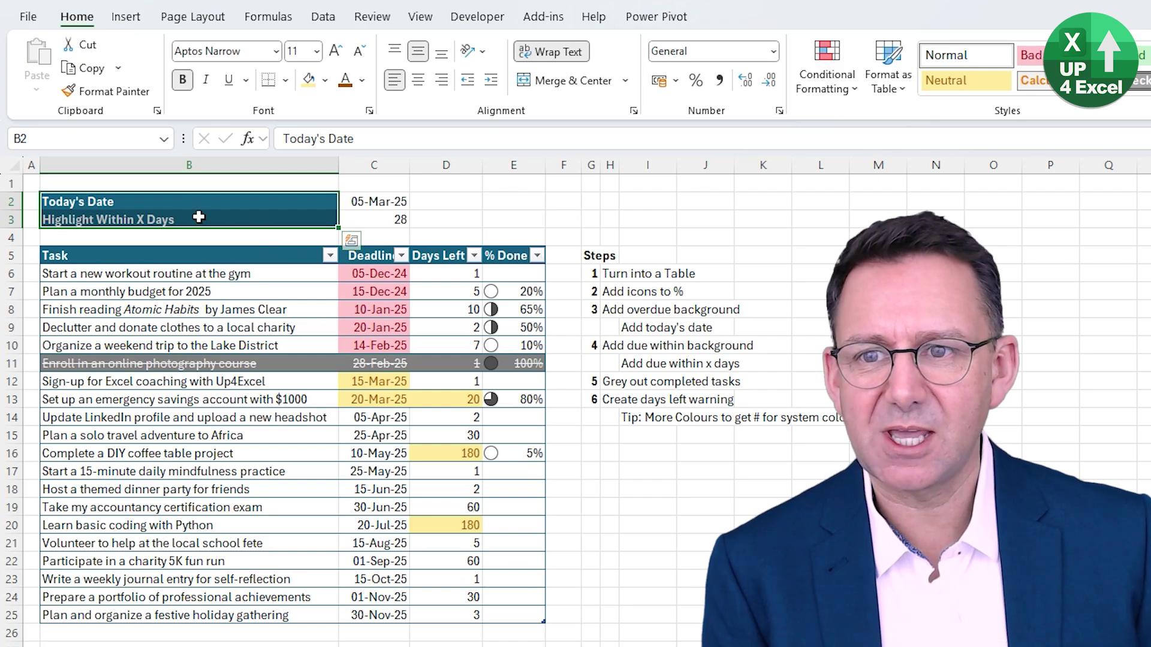
pyautogui.moveTo(378, 202); pyautogui.dragTo(387, 219)
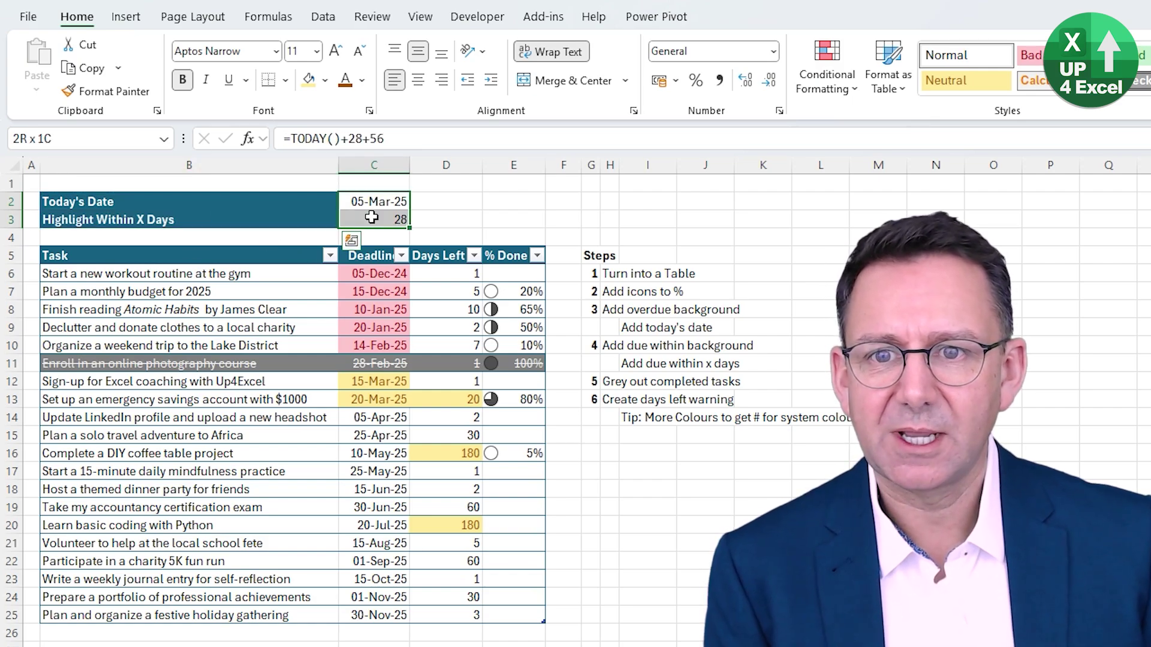
pyautogui.click(285, 81)
pyautogui.click(303, 257)
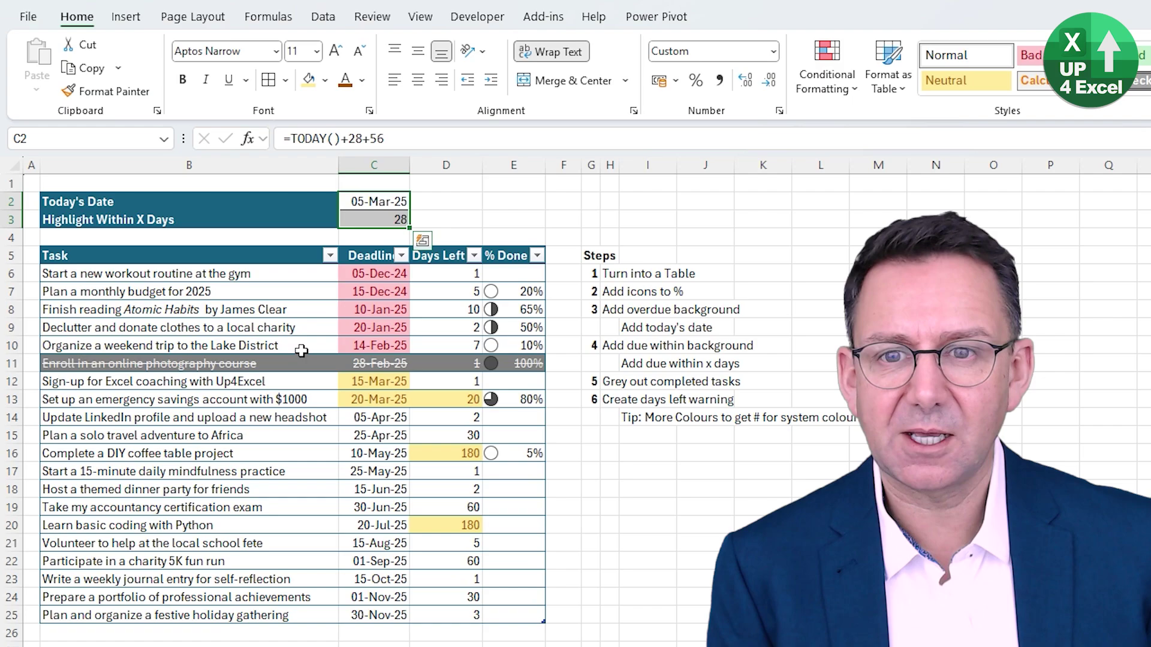
pyautogui.click(281, 309)
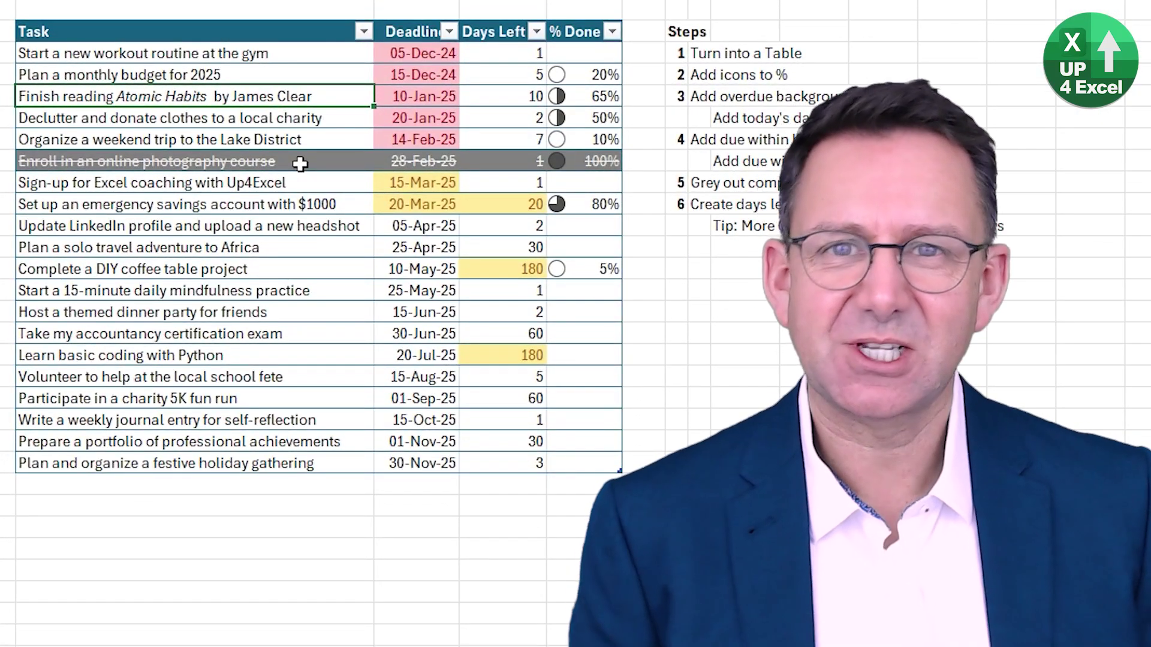
pyautogui.click(504, 204)
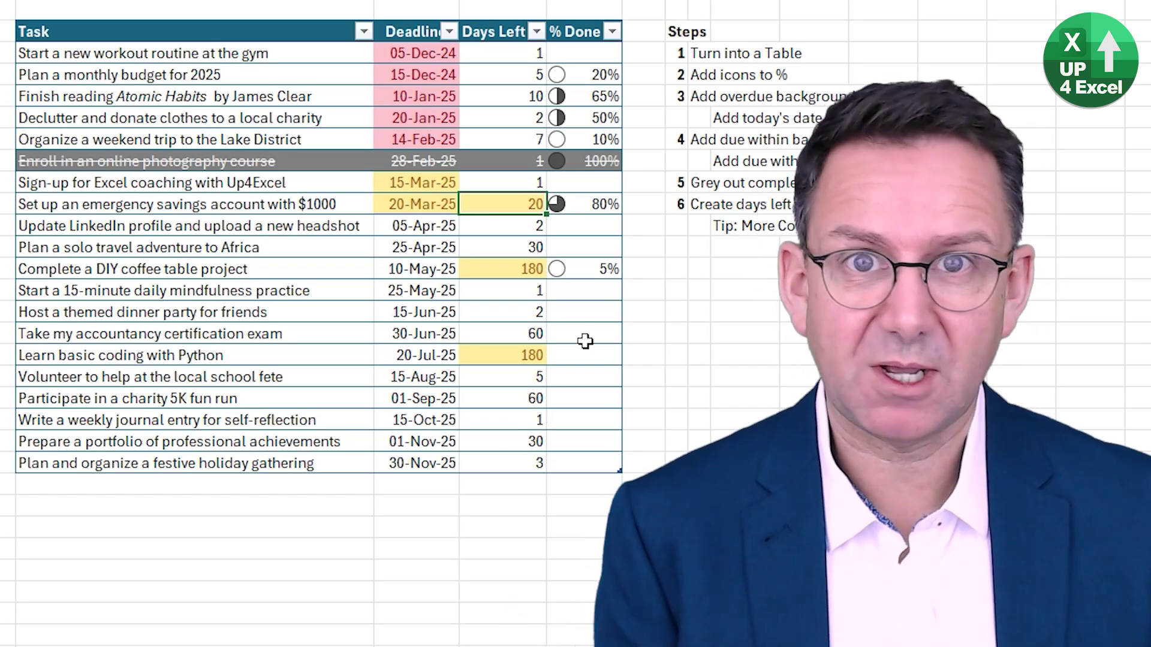
pyautogui.click(525, 248)
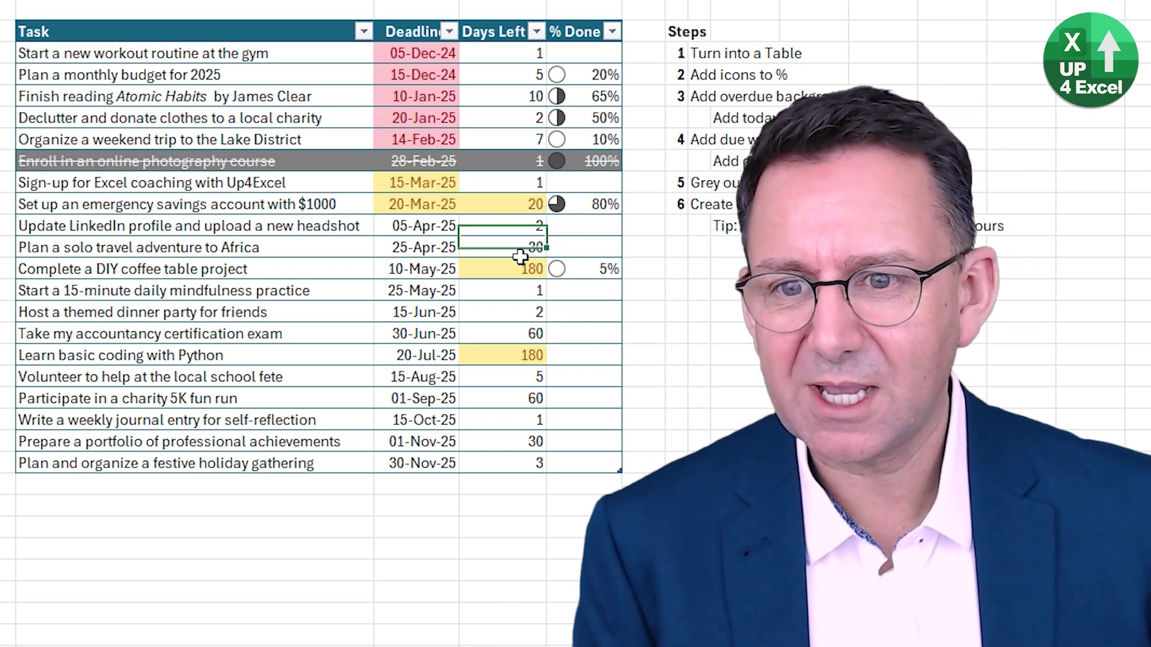
pyautogui.click(506, 357)
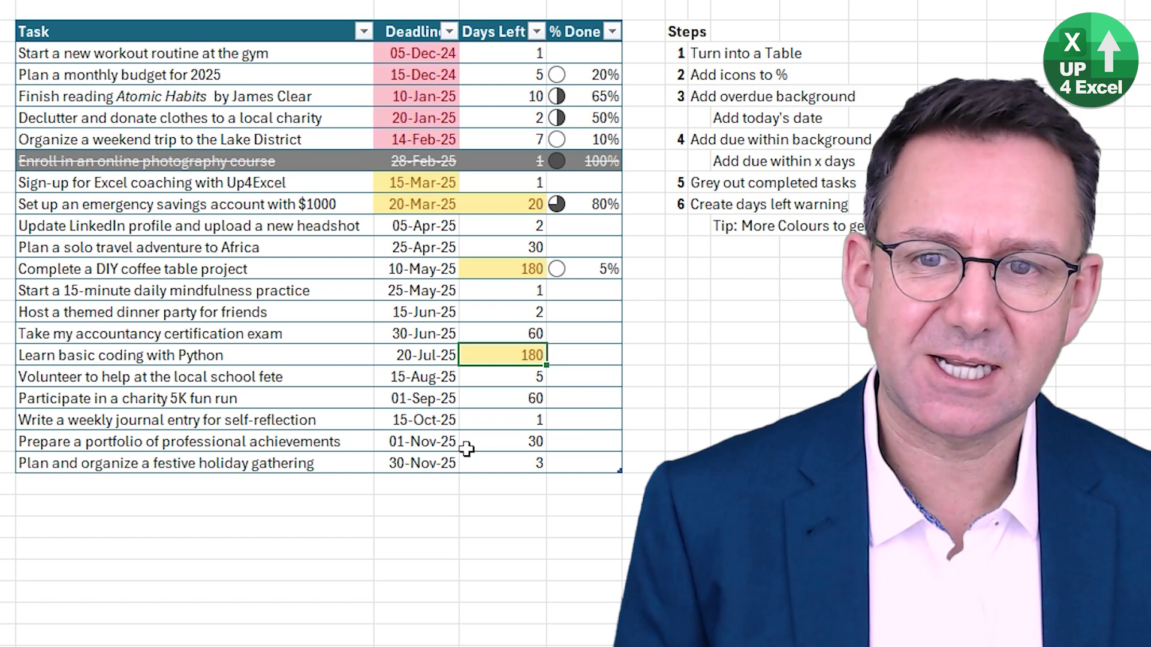
pyautogui.click(300, 97)
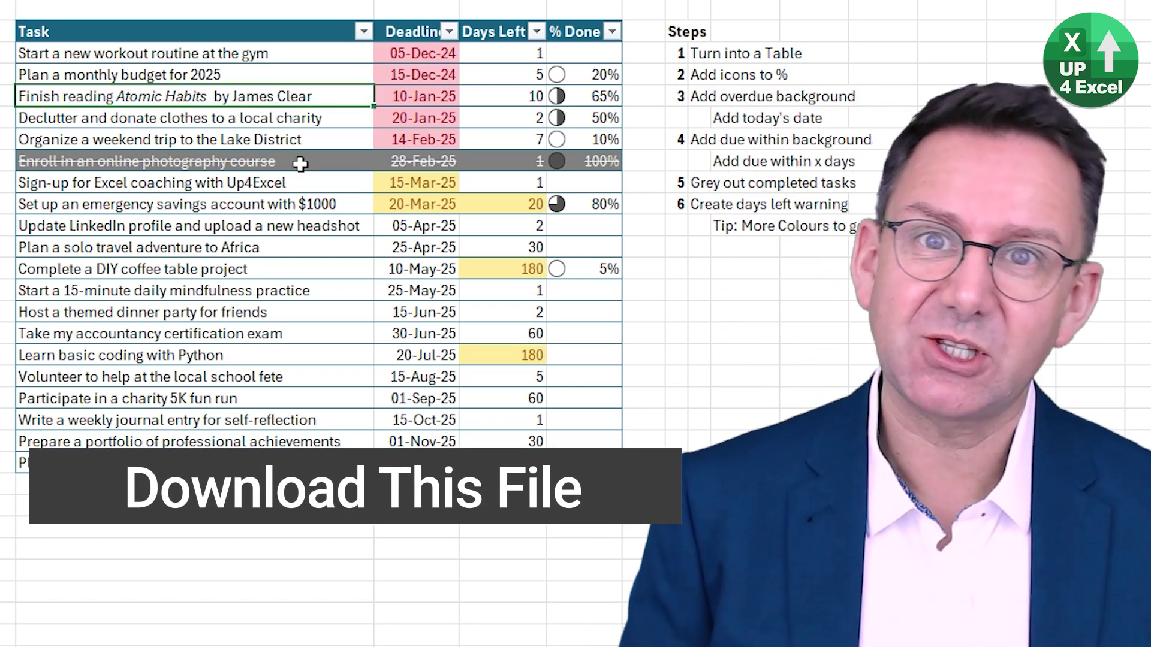